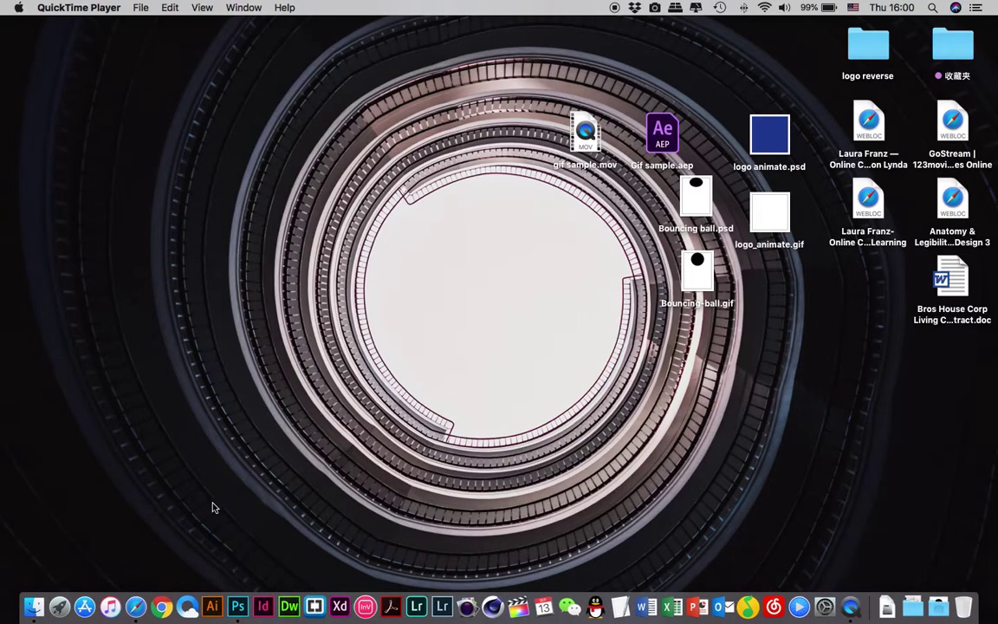
Step: Open Photoshop and move its window so that the whole start screen fits on the display
left_click(239, 576)
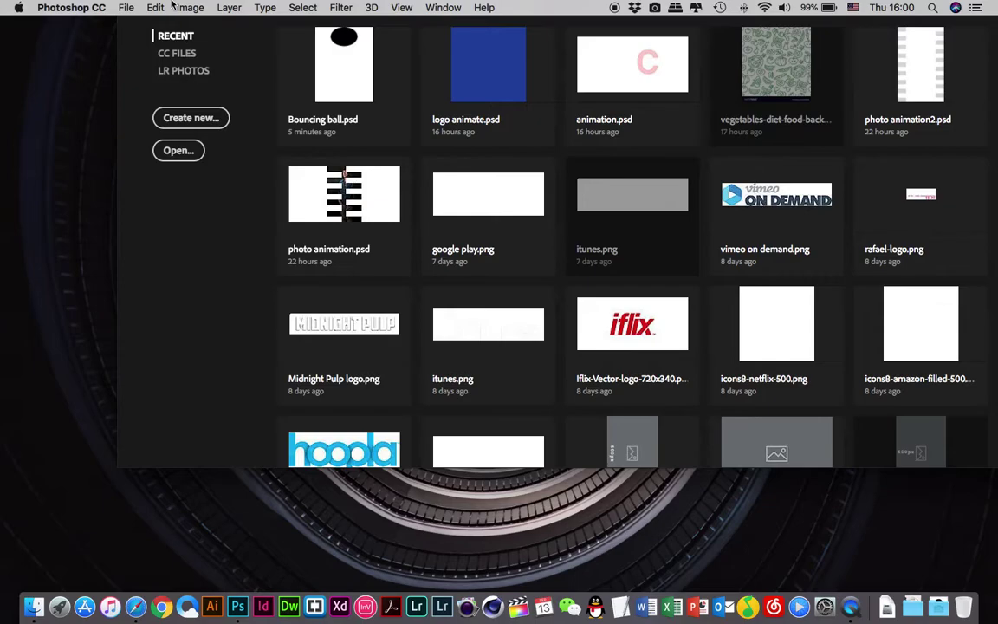
left_click(71, 6)
left_click(172, 351)
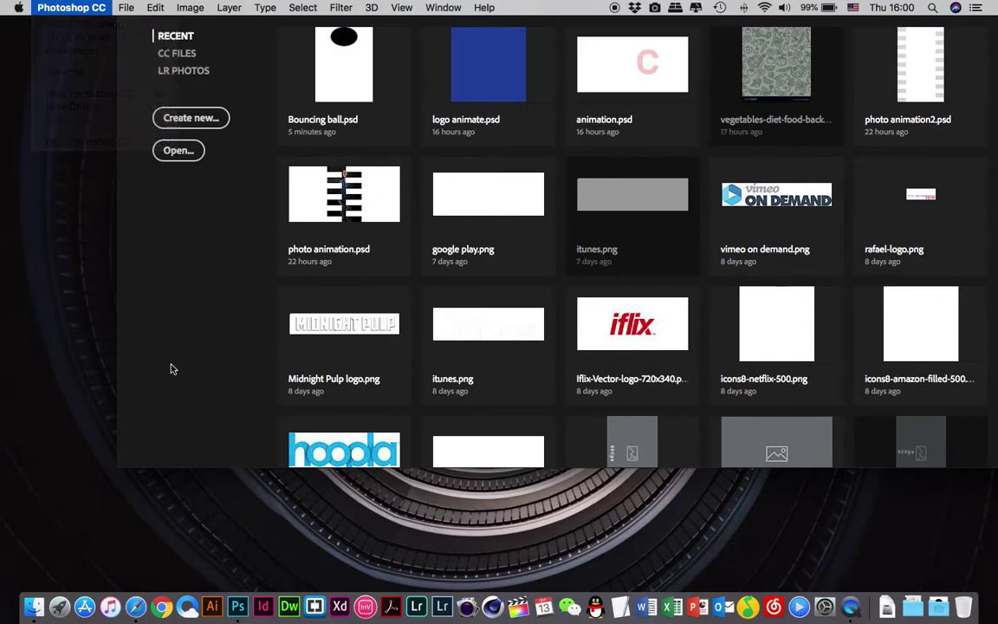
left_click_drag(162, 467, 173, 412)
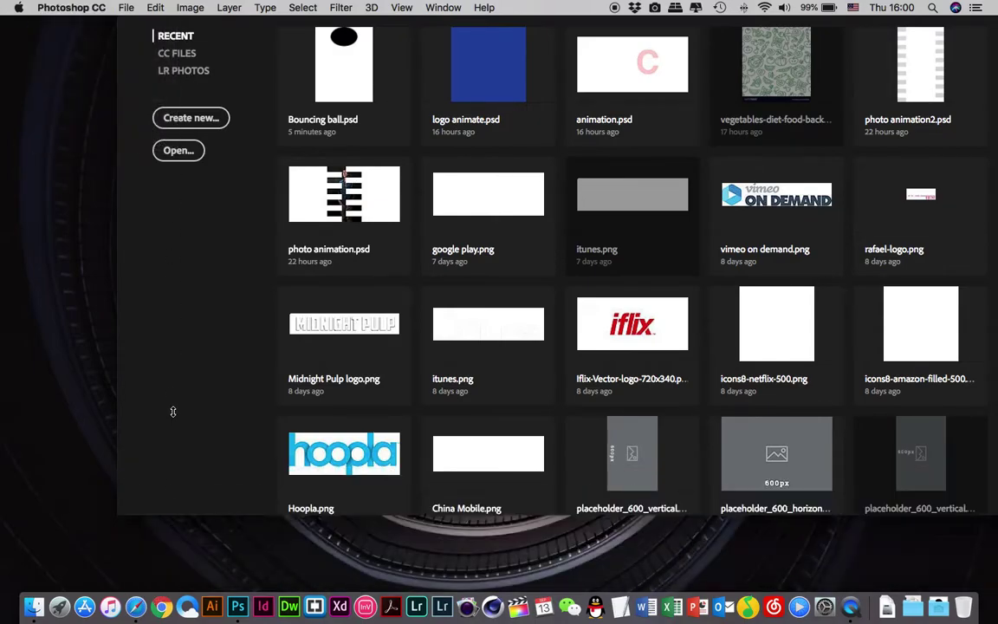
left_click_drag(216, 29, 99, 45)
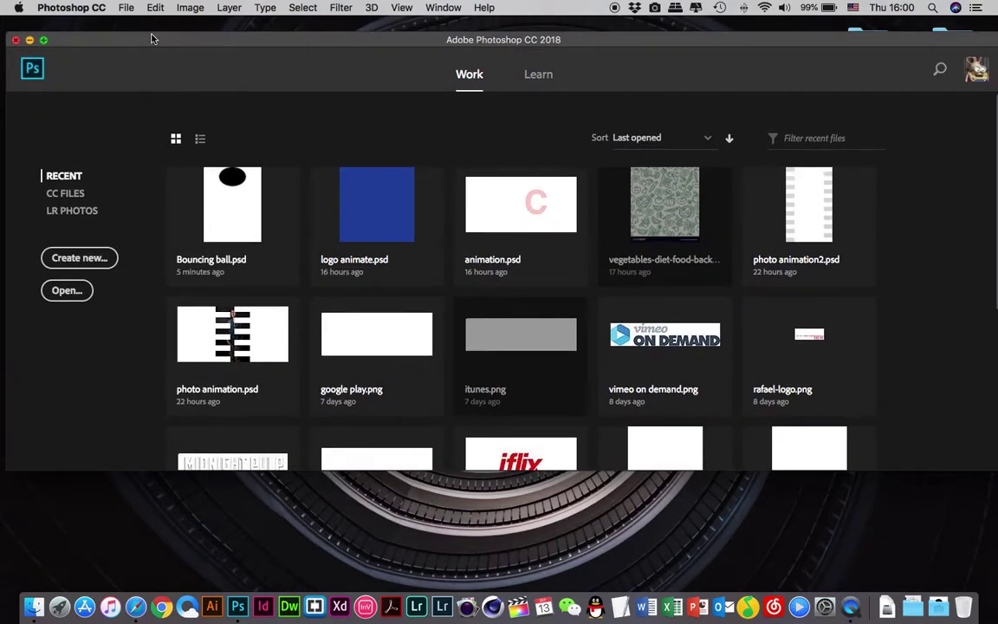
Step: Create a new 400 × 600 pixel RGB document at 300 pixels/inch with a white background
left_click(125, 7)
left_click(124, 27)
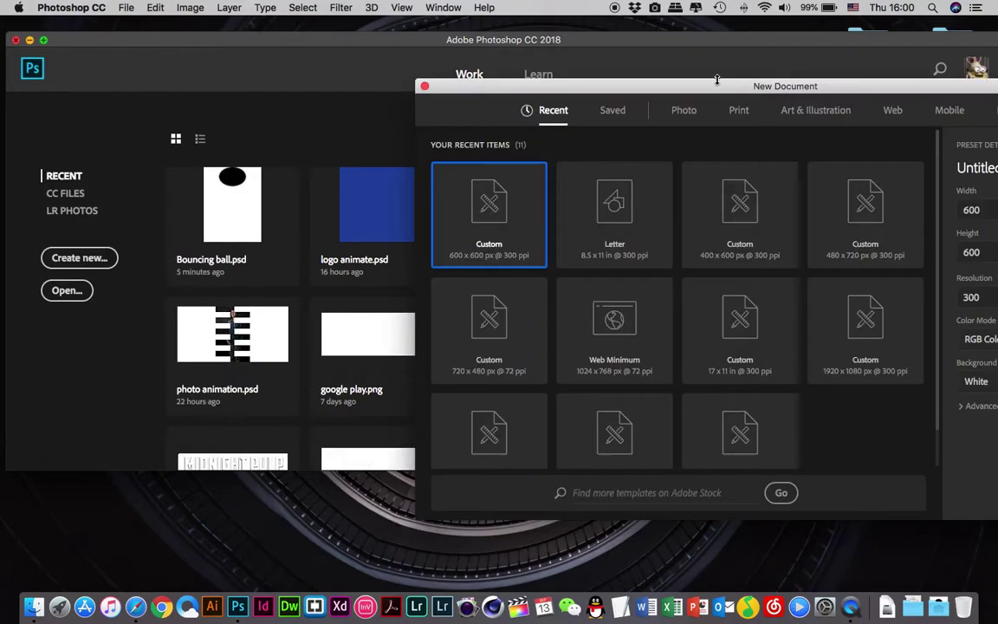
left_click_drag(710, 86, 371, 76)
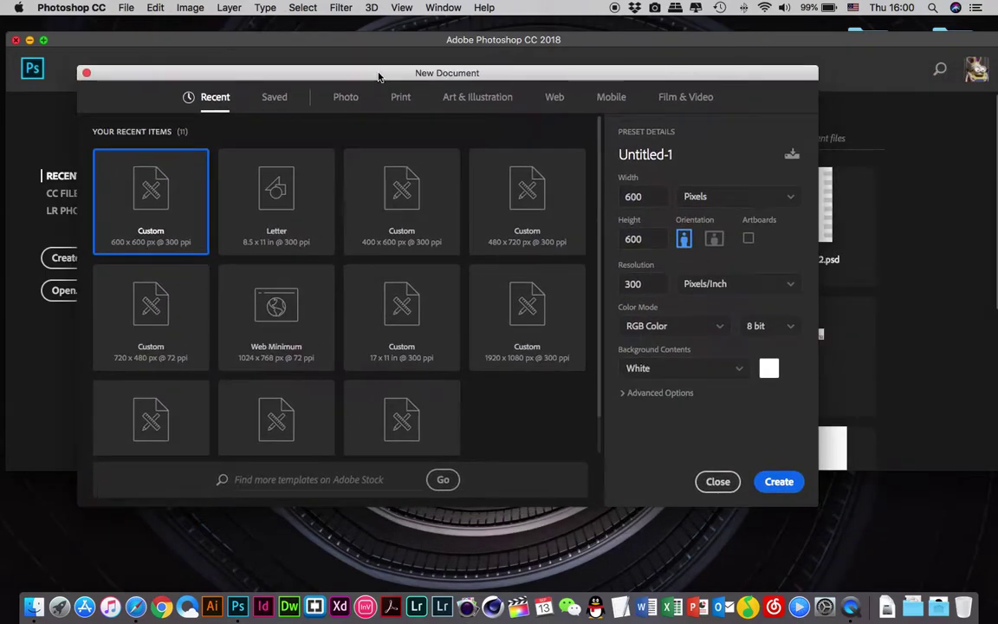
left_click(651, 196)
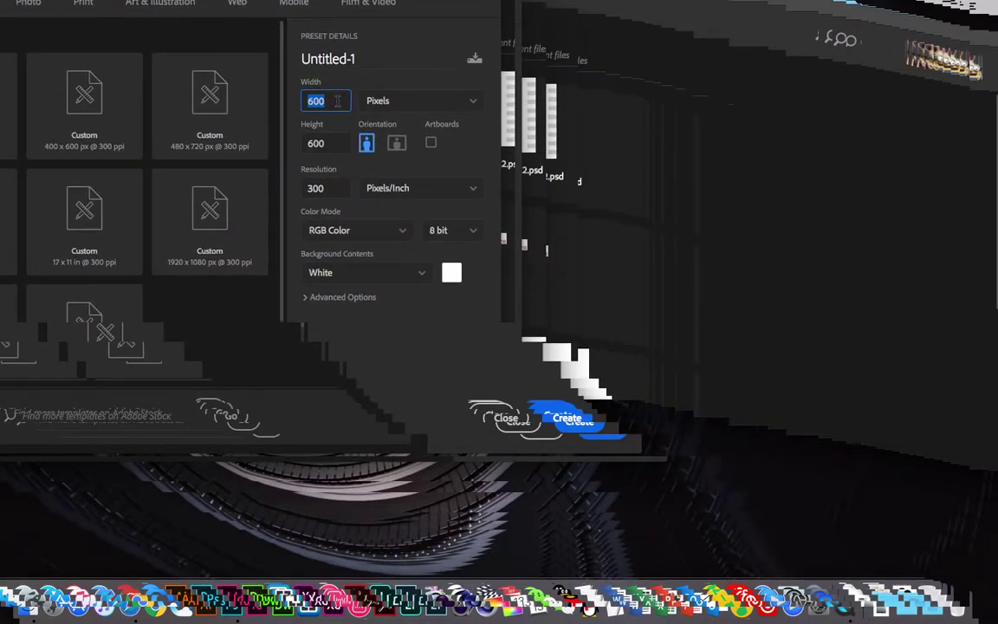
left_click(333, 101)
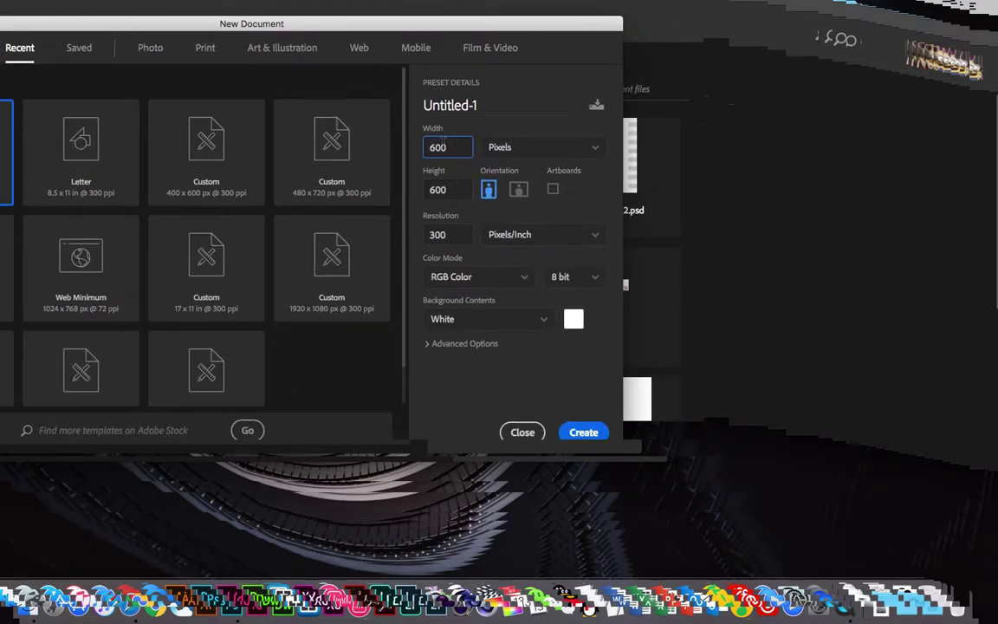
left_click_drag(444, 145, 425, 145)
type("40")
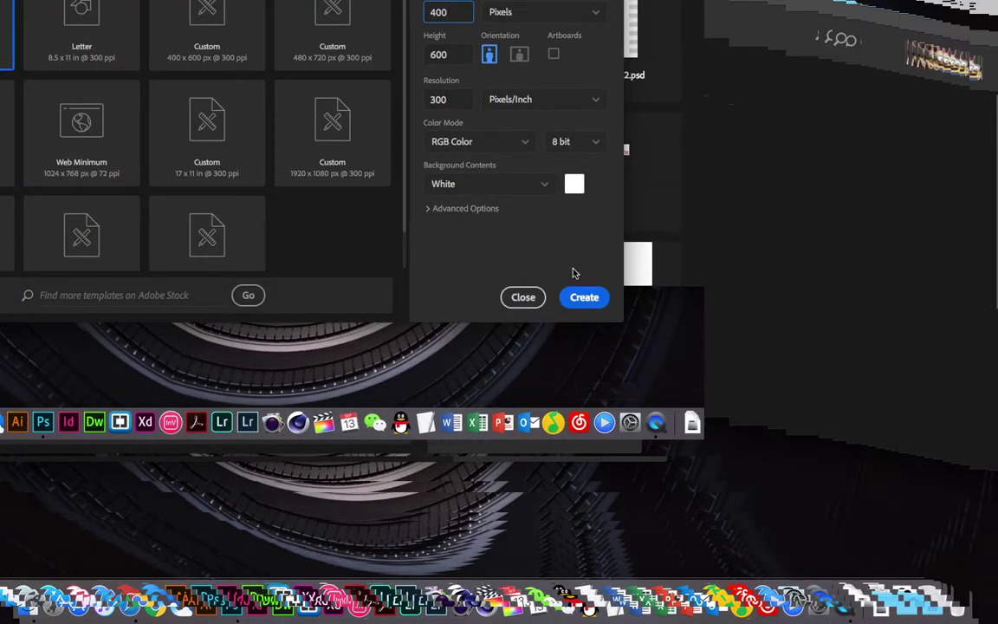
left_click(582, 298)
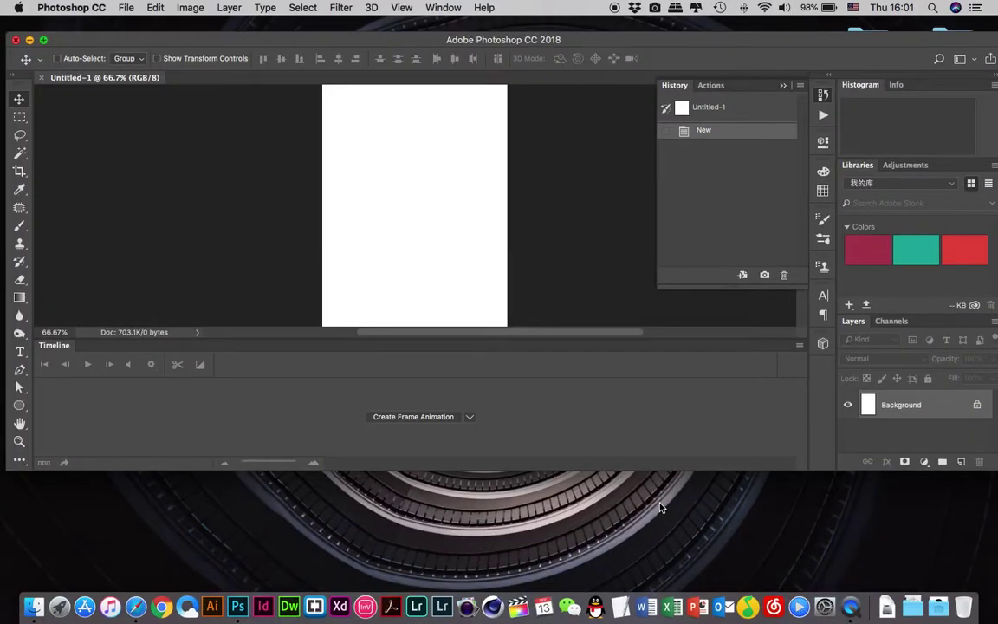
Step: Extend the Photoshop window down to the dock and collapse the History panel covering the canvas area
left_click_drag(466, 472, 458, 591)
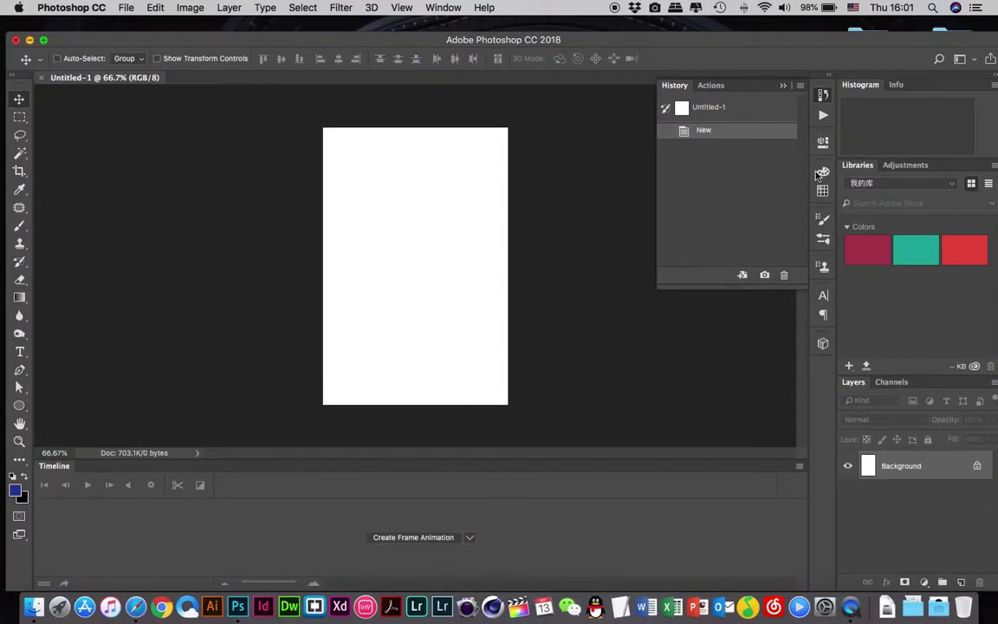
left_click(706, 76)
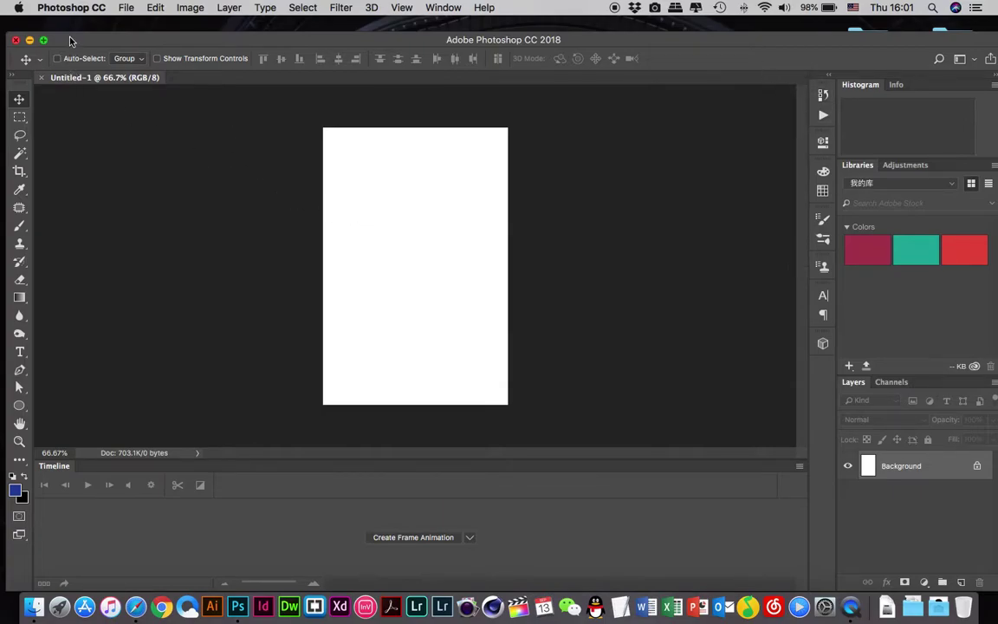
left_click_drag(71, 34, 69, 35)
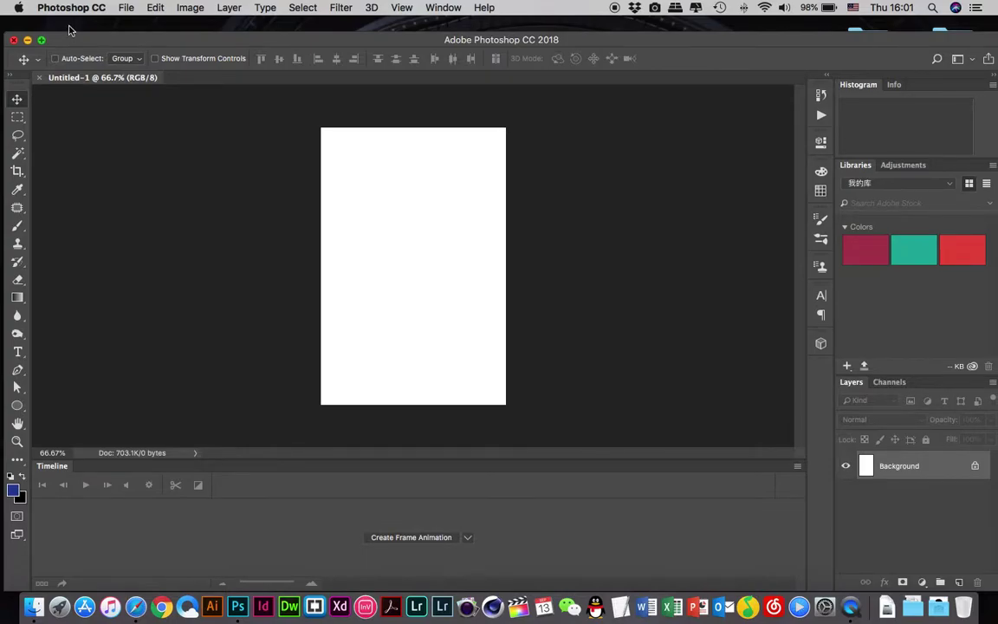
left_click_drag(578, 42, 577, 35)
Step: Choose the Motion workspace and expand the Photoshop window to fill the display
left_click(971, 61)
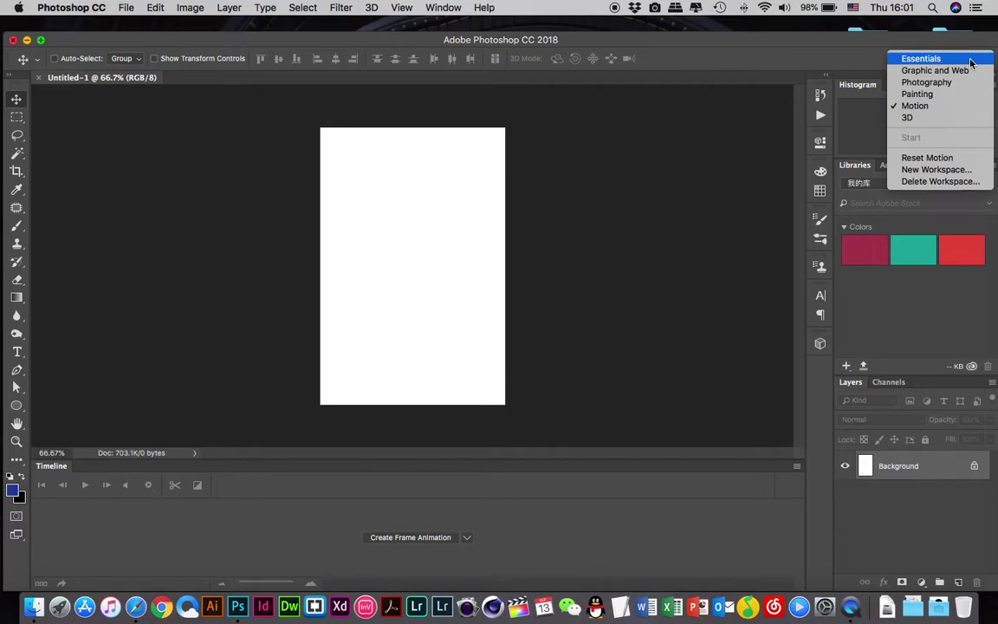
left_click(912, 105)
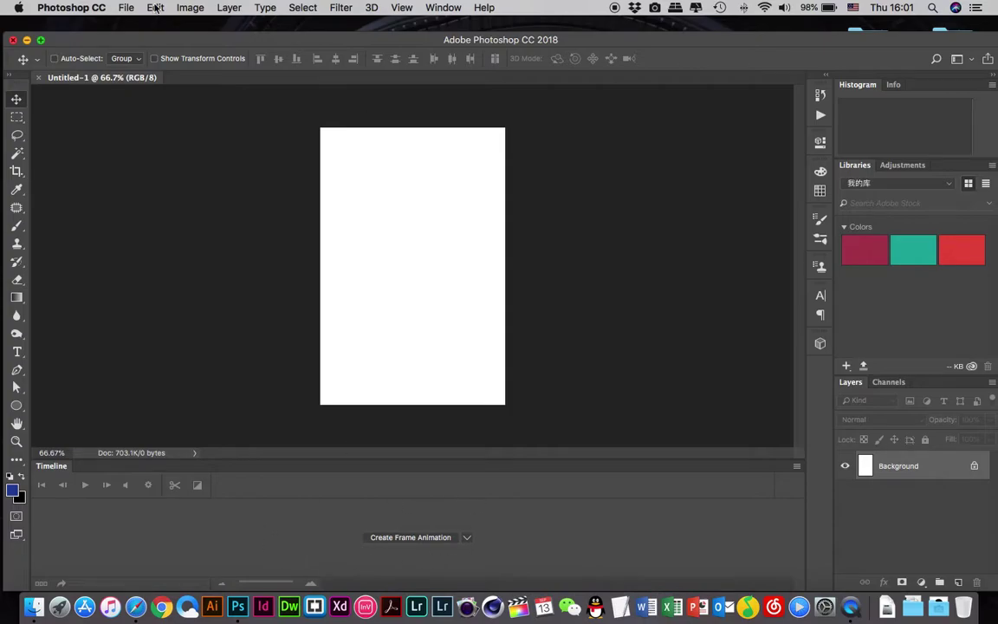
left_click(41, 41)
left_click(463, 539)
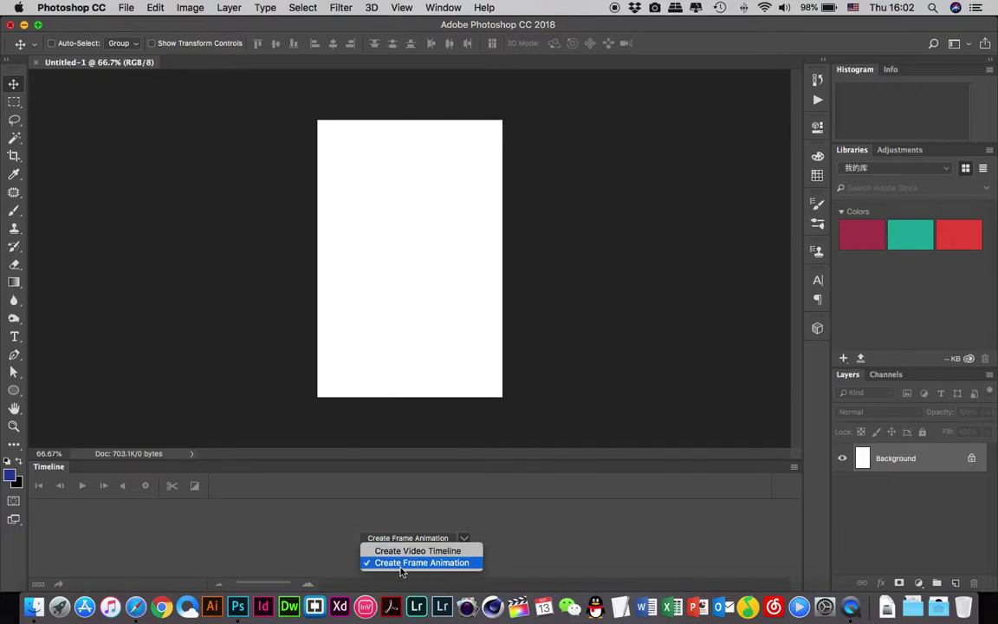
left_click(959, 509)
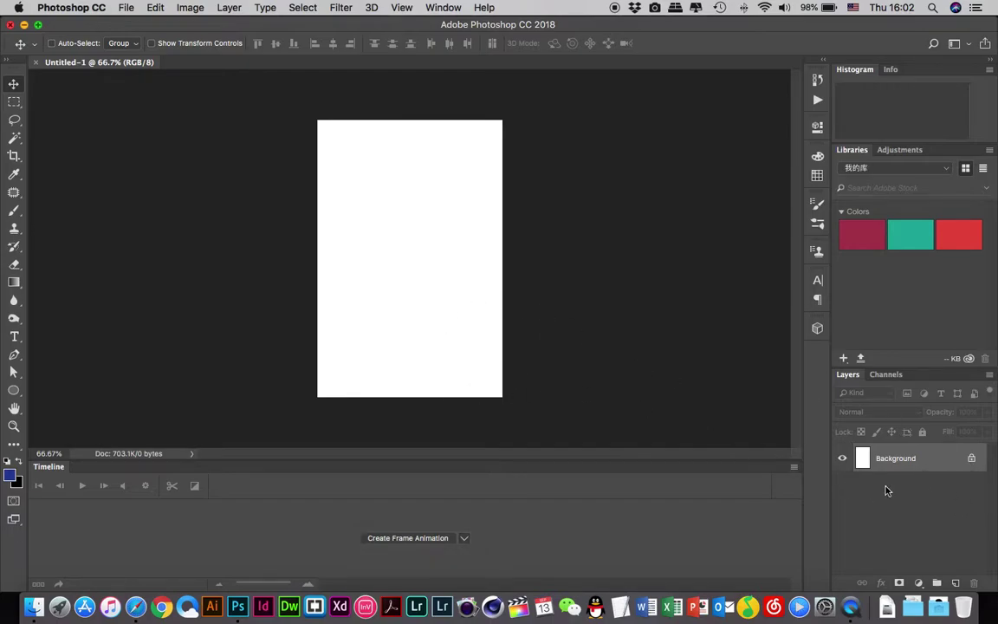
Step: Add a new layer and draw a blue circle about 159 px in diameter with the Ellipse tool
left_click(955, 583)
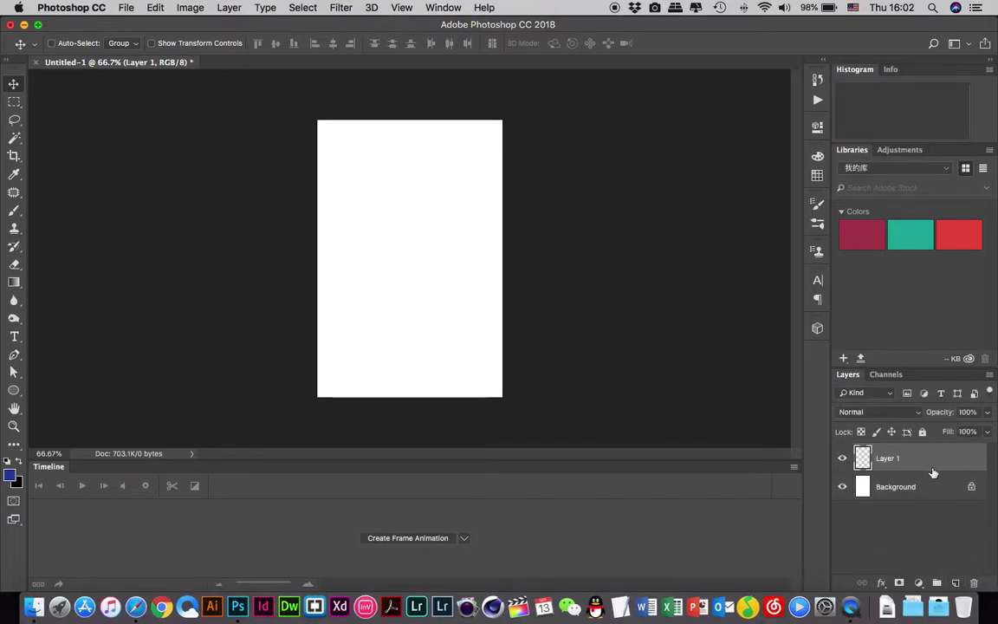
left_click(13, 395)
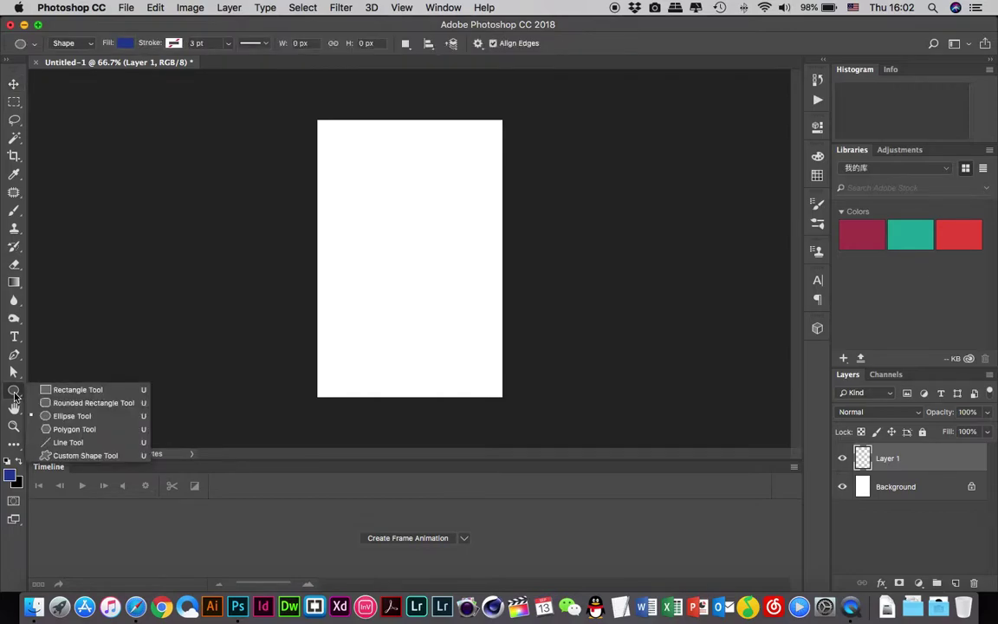
left_click(64, 422)
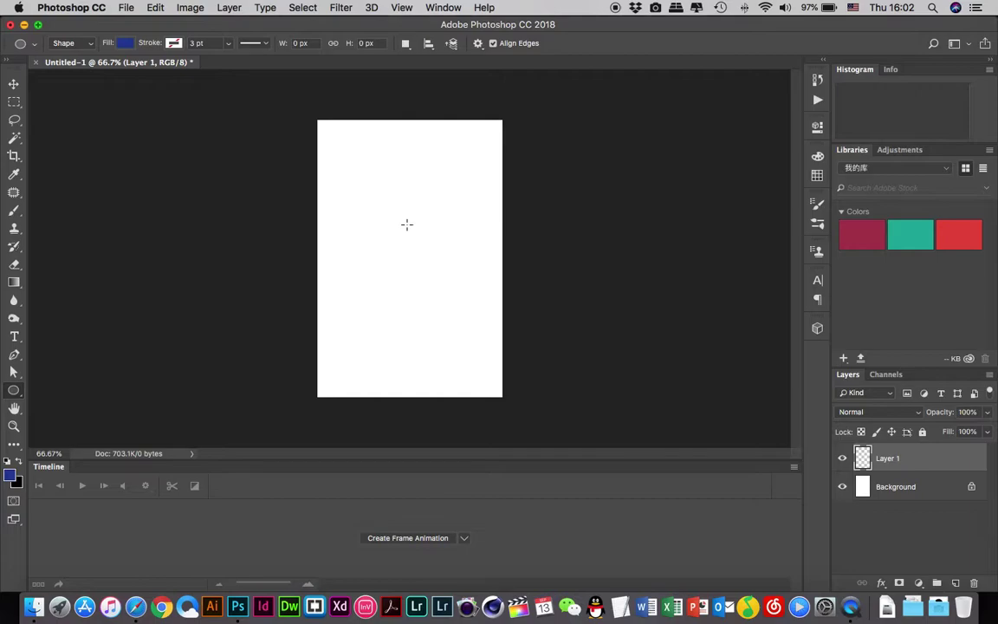
scroll(408, 225, "up", 5)
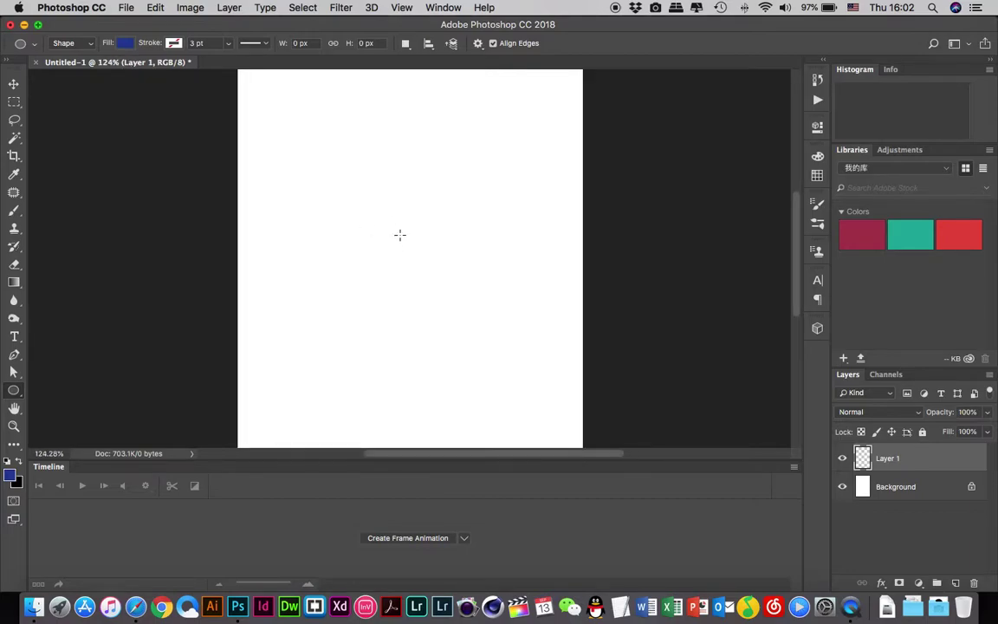
left_click_drag(345, 173, 507, 311)
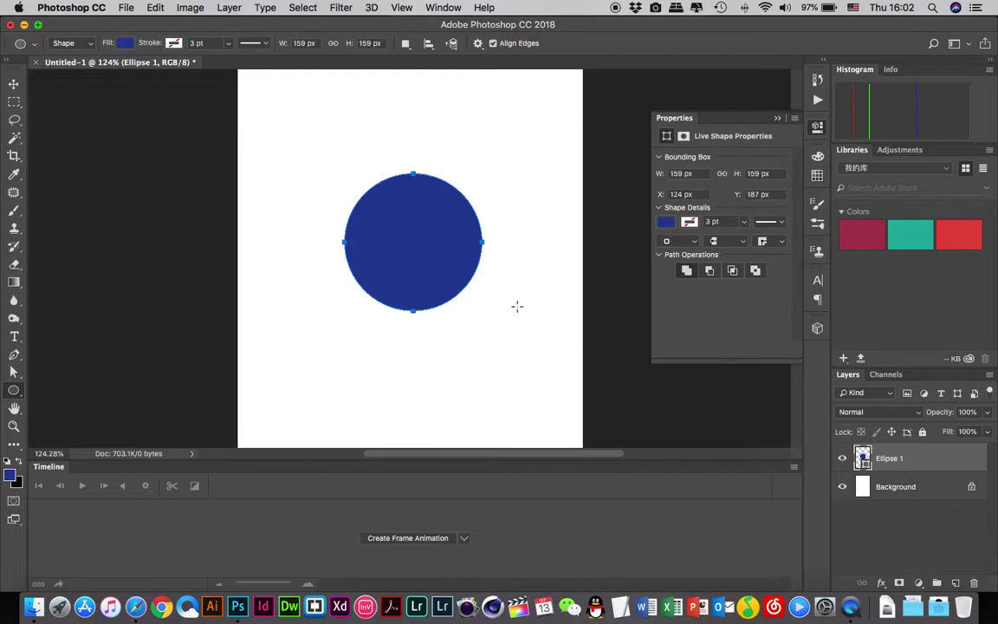
Step: Move the blue circle slightly sideways so that it is centred horizontally on the canvas
left_click(13, 83)
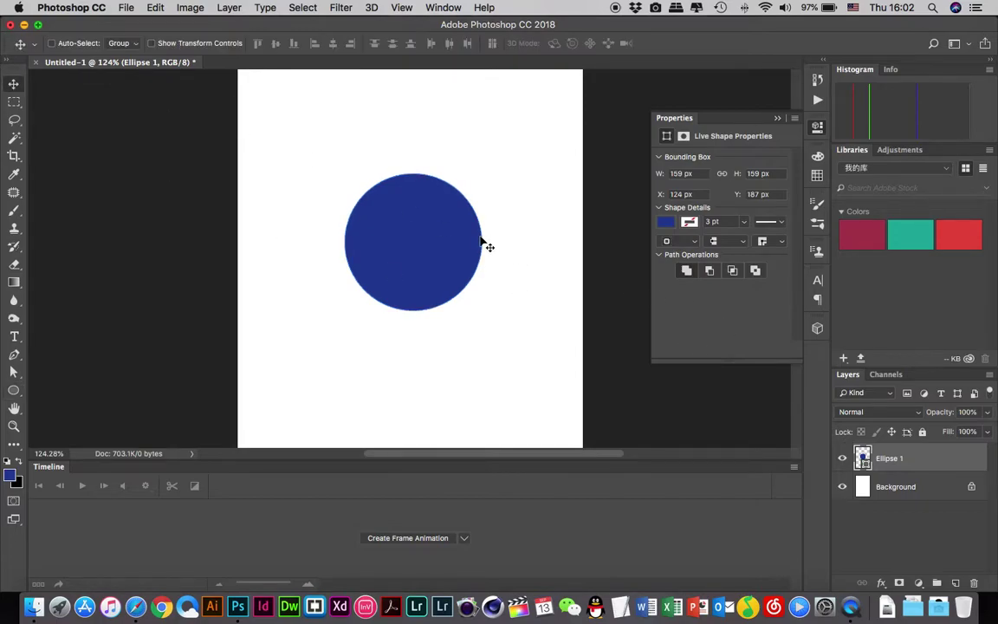
left_click_drag(460, 240, 448, 243)
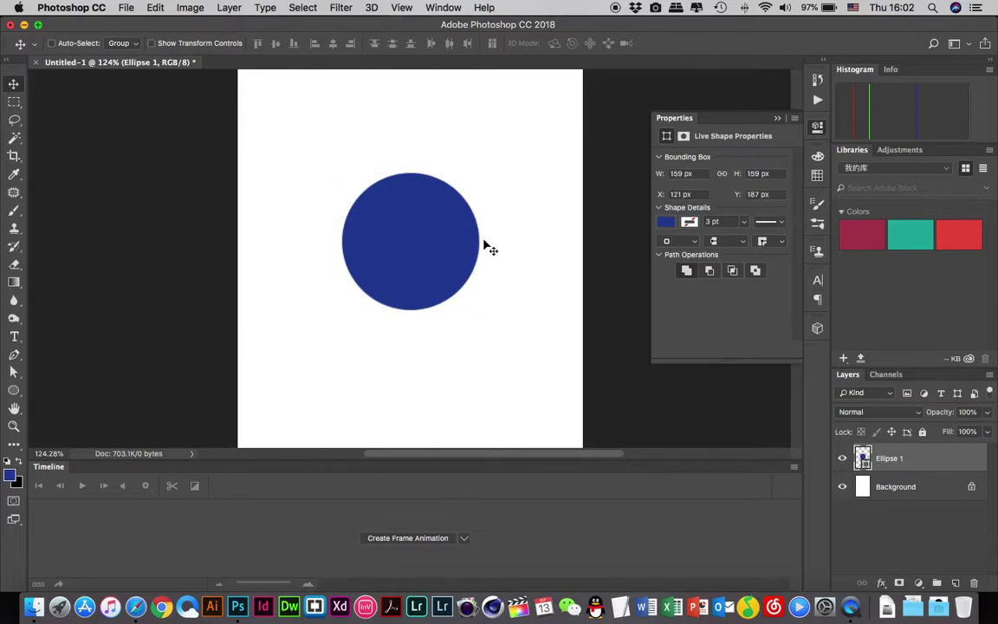
scroll(485, 244, "down", 5)
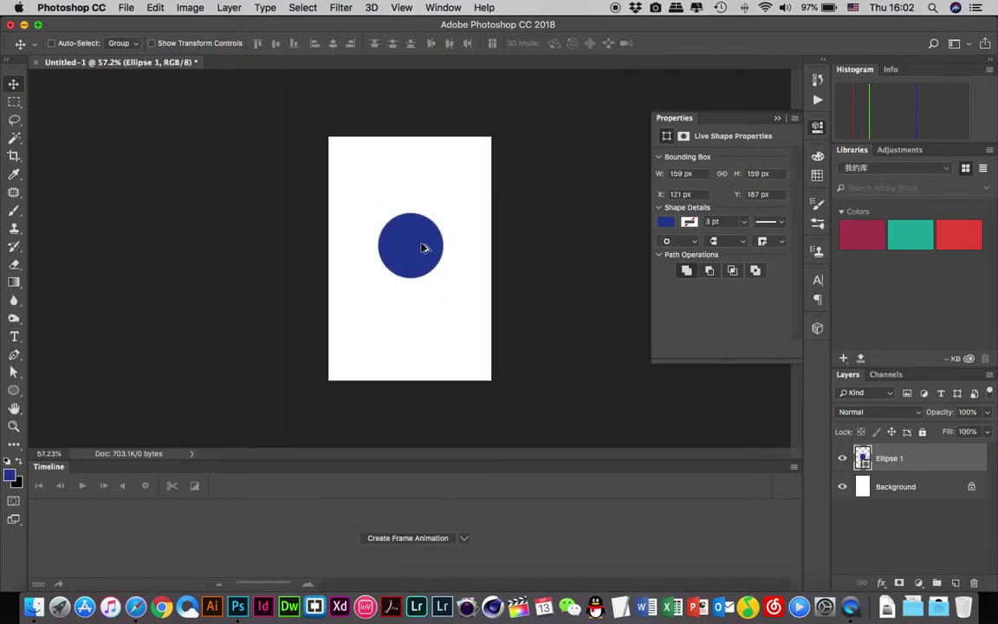
scroll(425, 248, "up", 5)
scroll(423, 248, "down", 1)
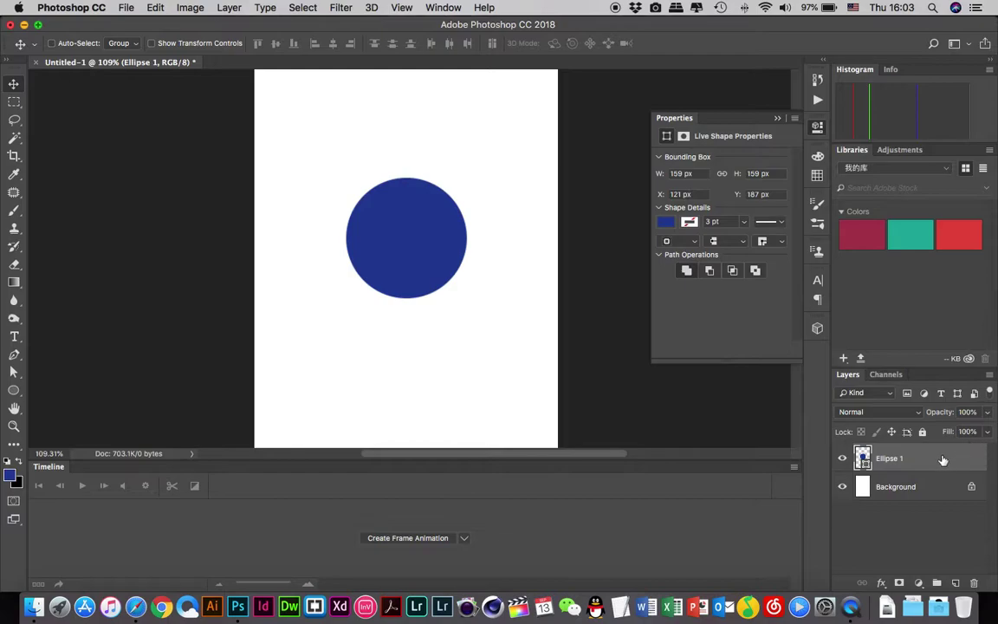
Step: Change the circle's fill colour to green and collapse the shape properties
left_click(672, 224)
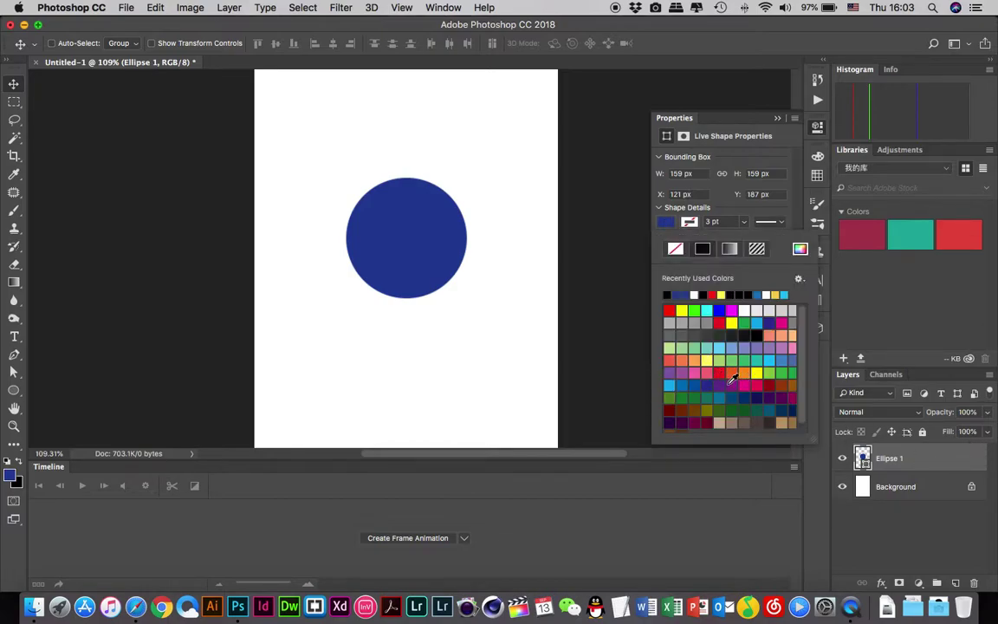
left_click(696, 311)
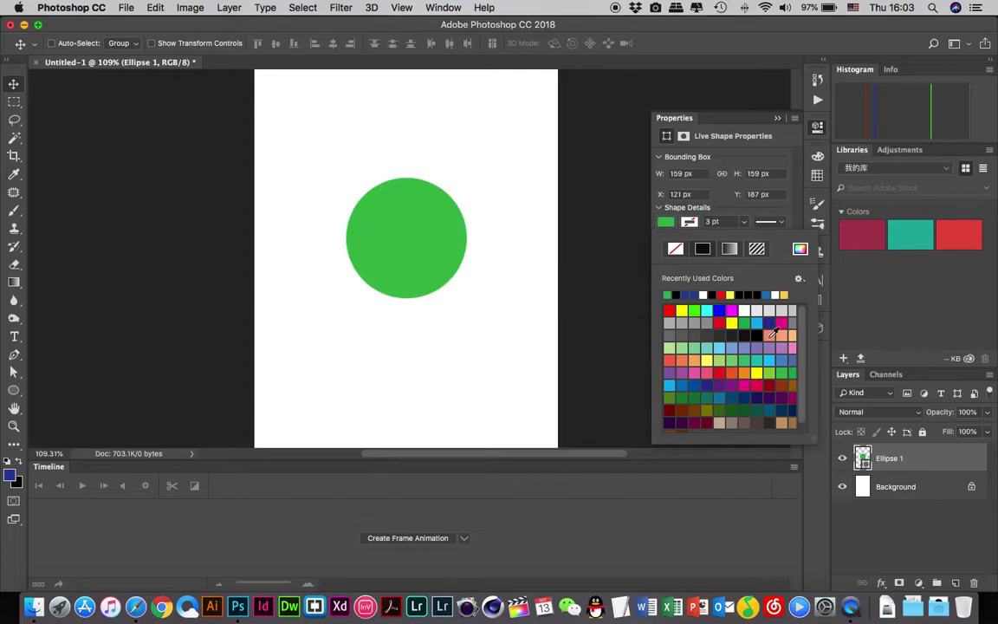
left_click(776, 120)
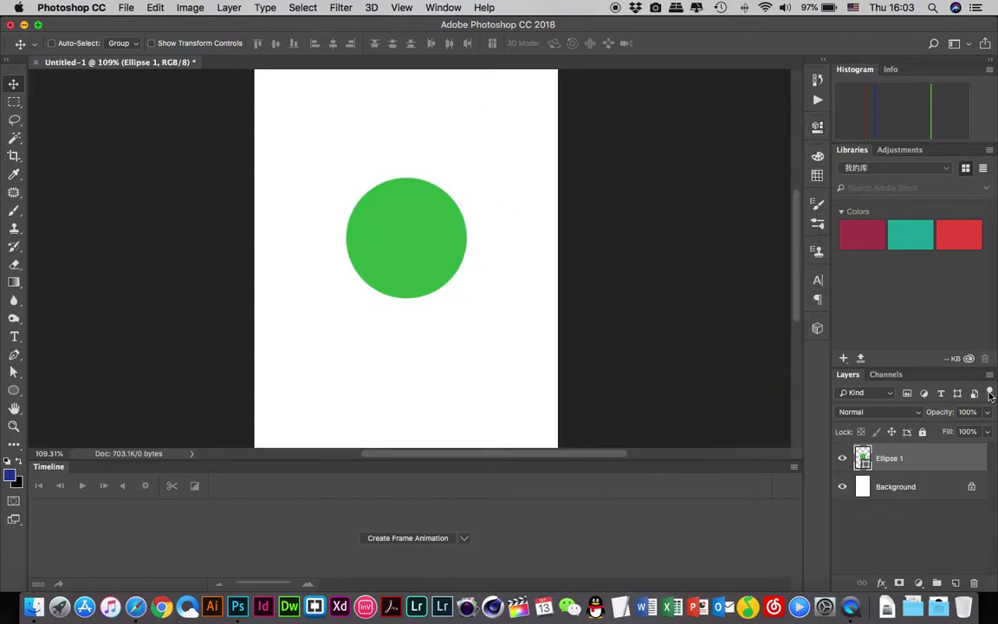
Step: Rasterize the Ellipse 1 shape layer
right_click(891, 461)
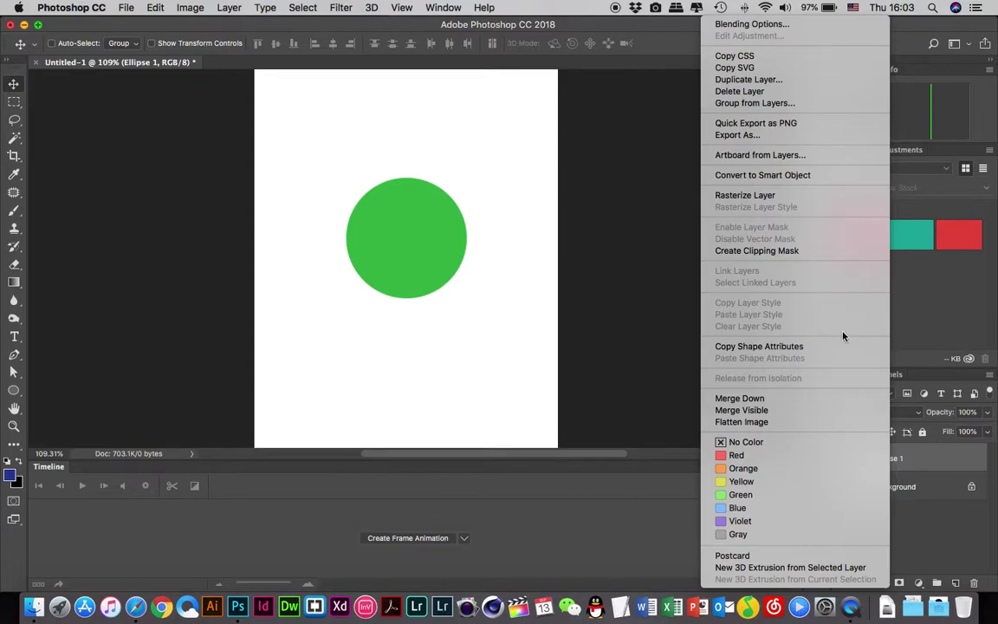
left_click(909, 461)
right_click(906, 459)
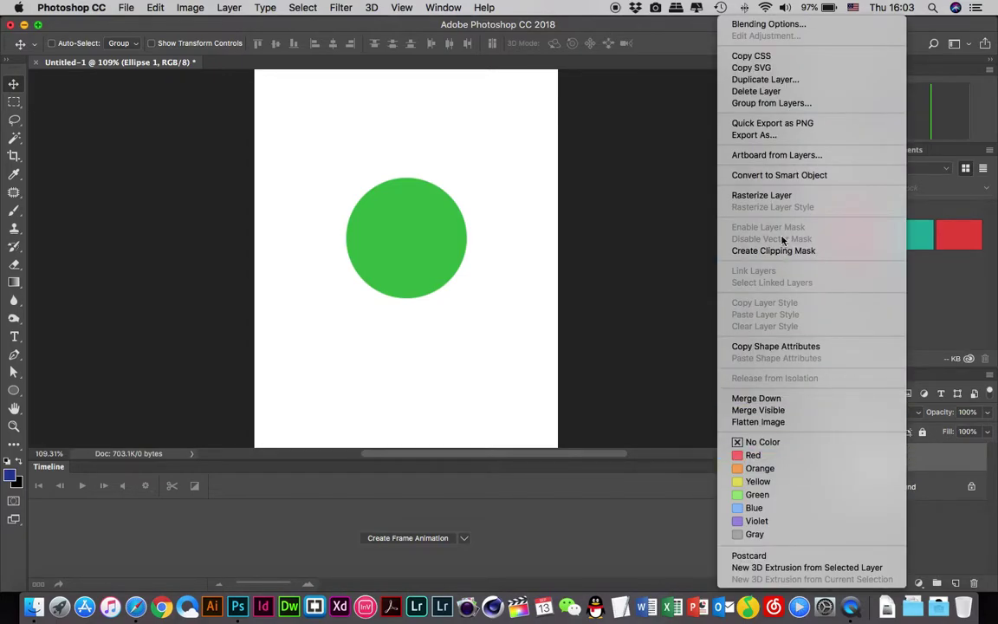
left_click(761, 197)
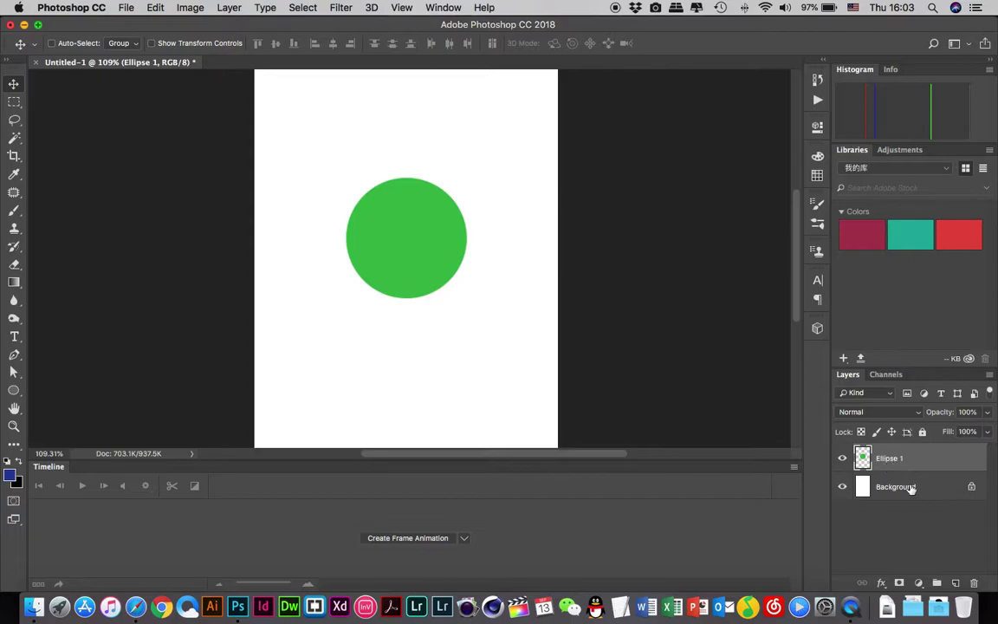
Step: Unlock the Background layer and rename the ellipse layer Circle 01
left_click(972, 487)
double_click(886, 462)
type("cle")
key("Return")
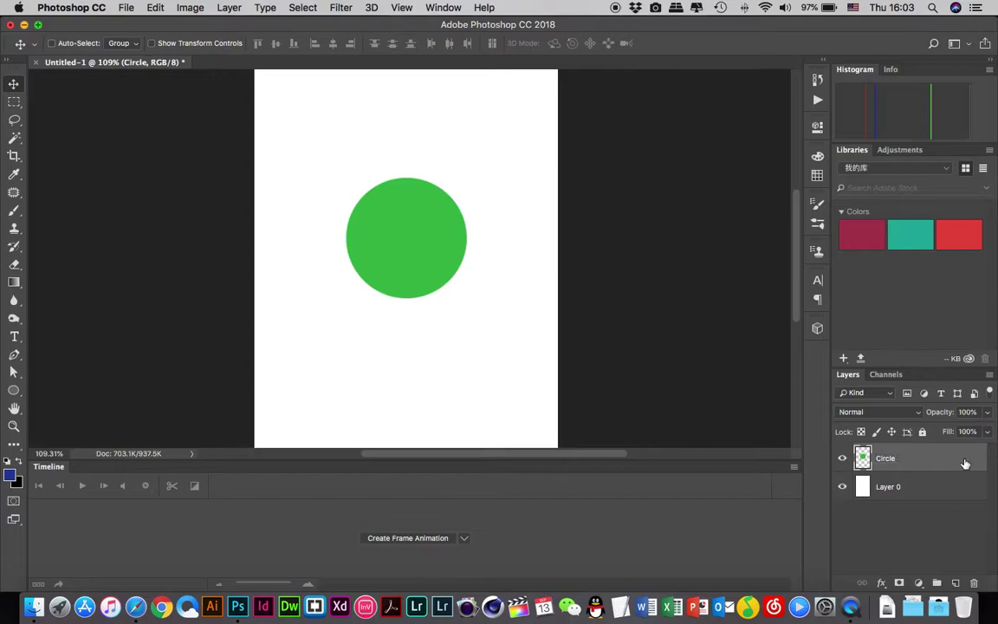
double_click(886, 461)
key("Return")
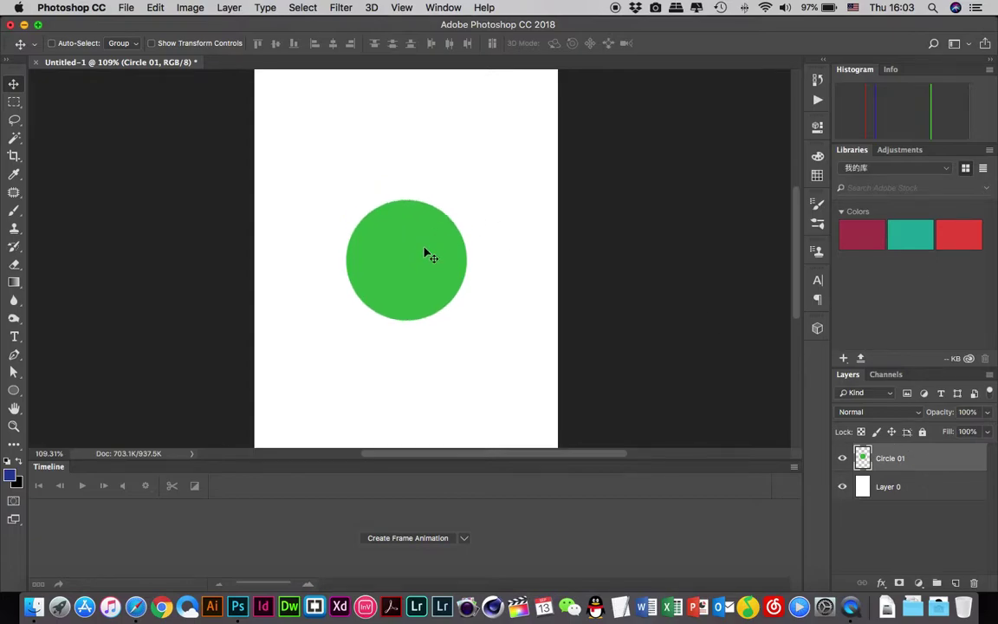
Step: Move the green circle straight up until it touches the top edge of the canvas
scroll(428, 260, "up", 5)
left_click_drag(425, 392, 411, 251)
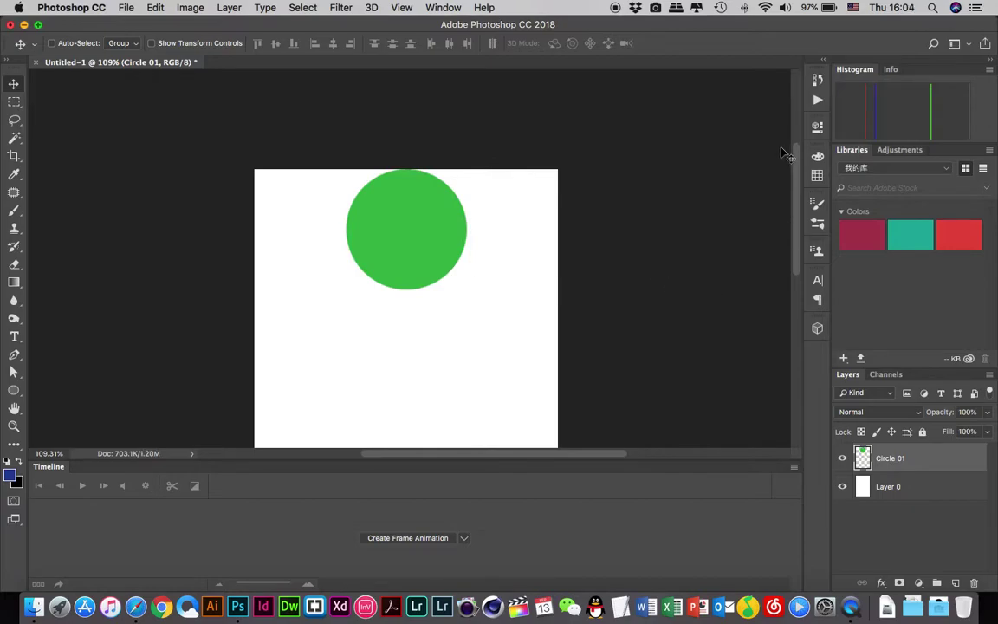
Step: Shorten the Timeline panel and reduce the zoom so that the whole canvas fits in the document window
left_click_drag(796, 168, 797, 195)
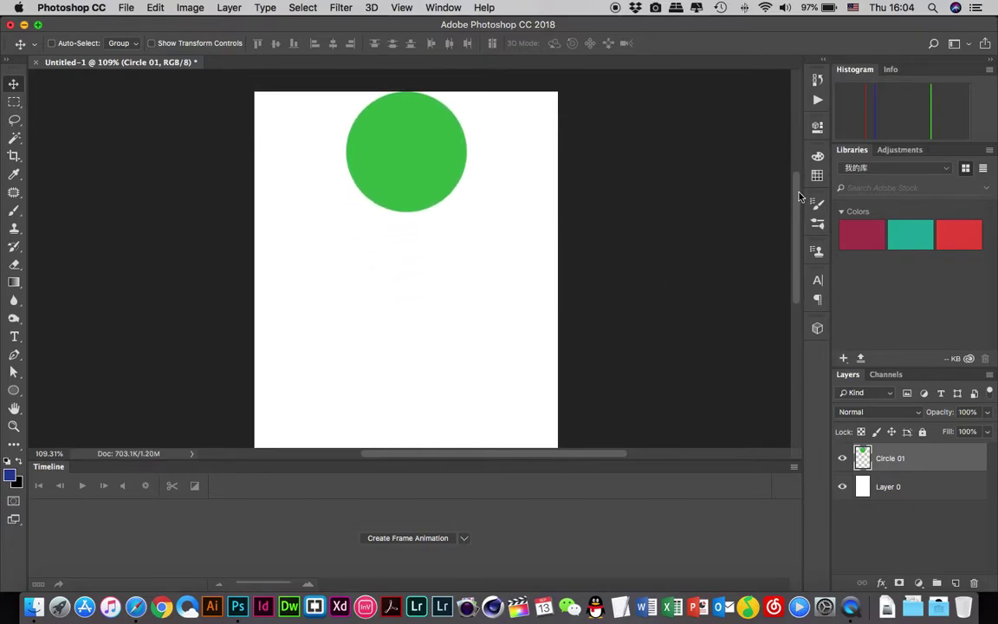
scroll(553, 337, "down", 2)
scroll(553, 335, "down", 3)
left_click_drag(567, 458, 568, 492)
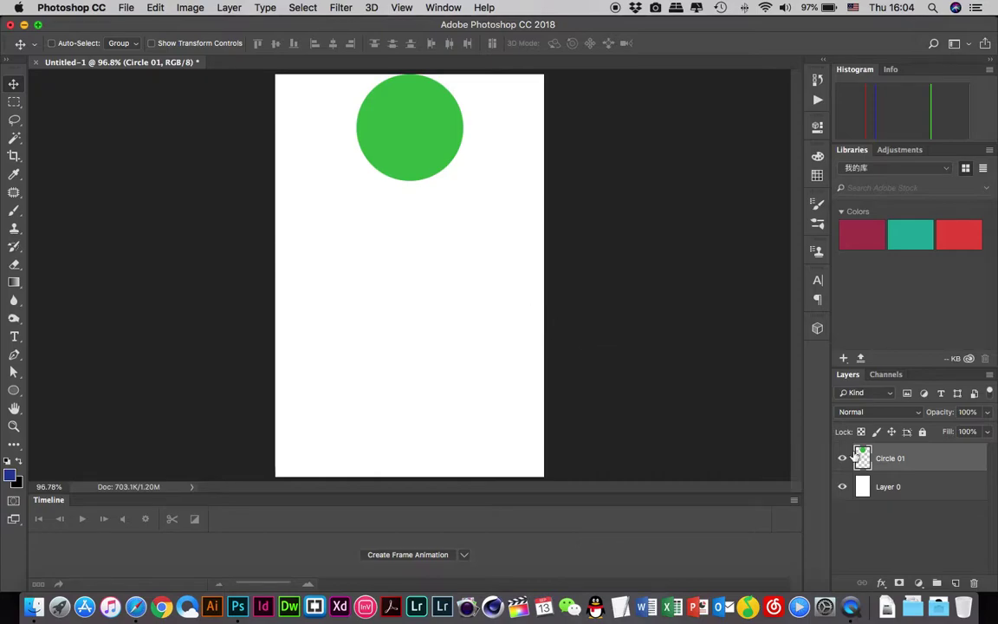
Step: Duplicate the Circle 01 layer within the same document and name the copy Circle 02
right_click(900, 459)
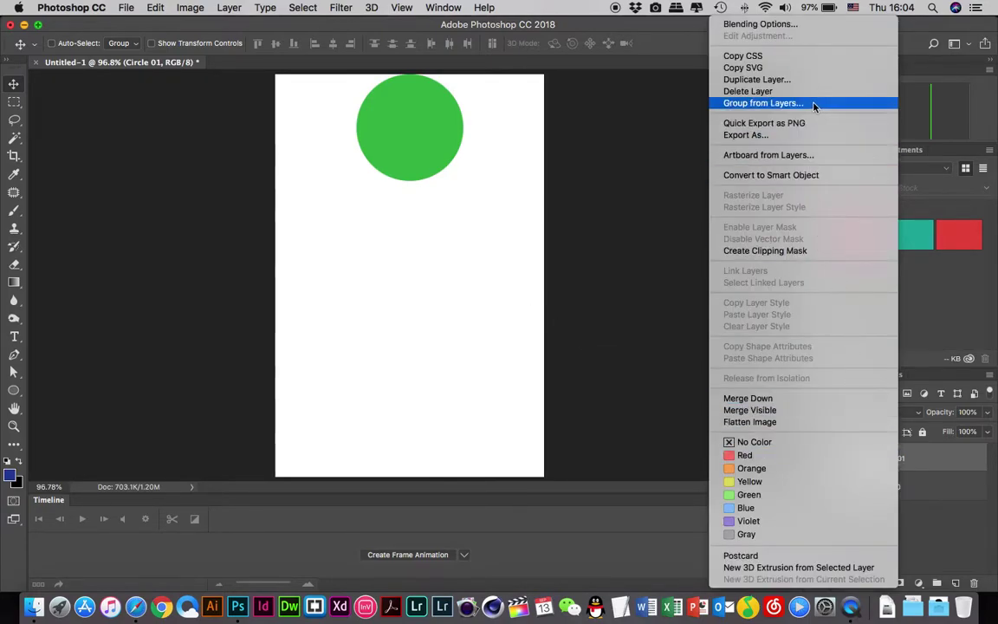
left_click(790, 81)
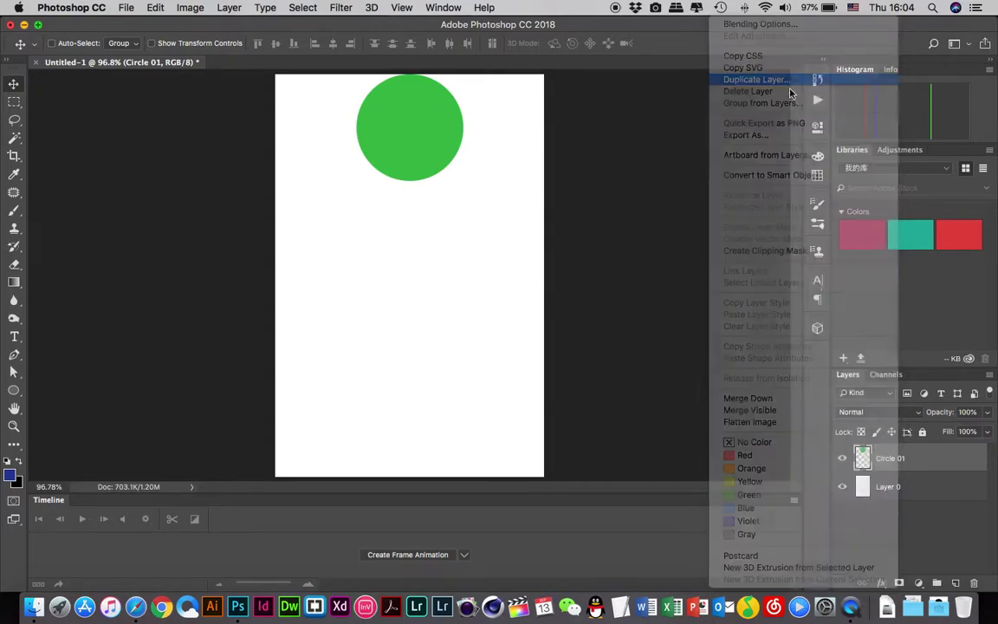
left_click_drag(597, 314, 661, 317)
type("2")
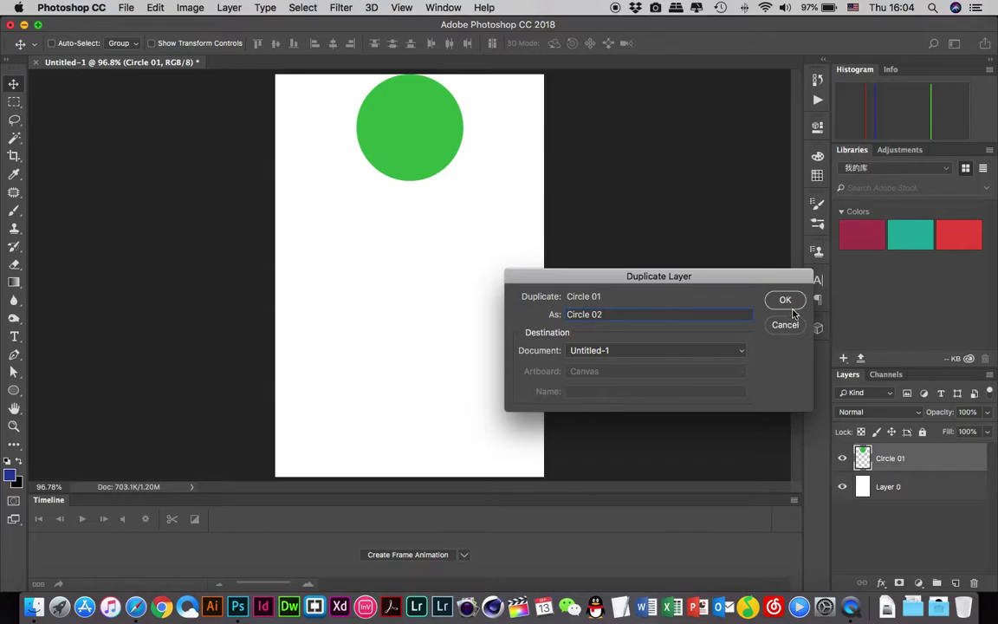
left_click(785, 300)
Step: Place the Circle 02 layer beneath Circle 01 and move its circle straight down until it only slightly overlaps the first
left_click_drag(892, 457, 897, 491)
left_click(914, 514)
left_click(901, 486)
left_click_drag(426, 116, 423, 200)
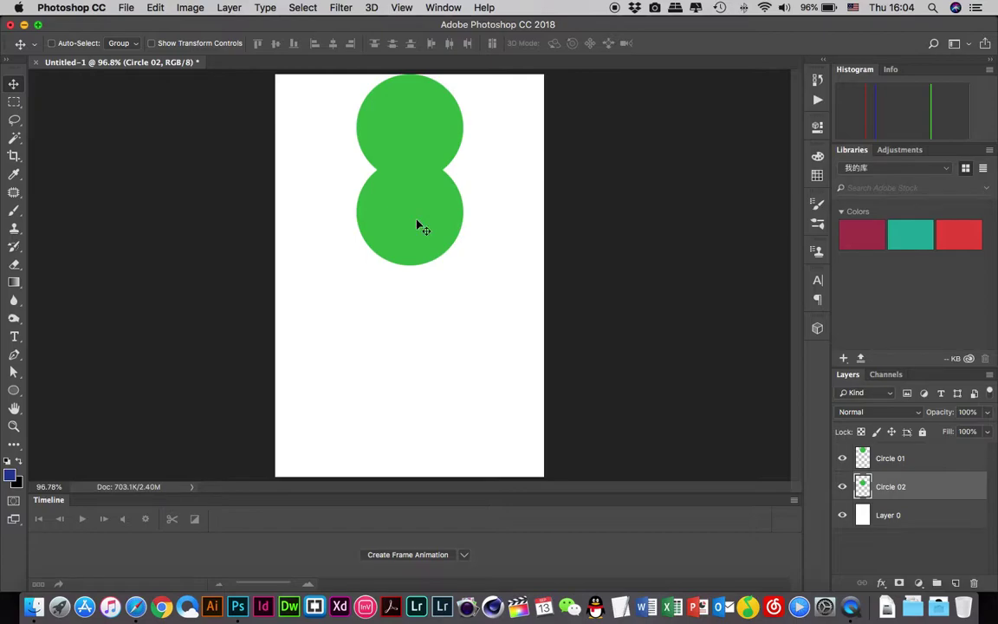
Step: Copy the Circle 02 circle straight down, rename the copy Circle 03 and place its layer beneath Circle 02
left_click_drag(417, 224, 417, 310)
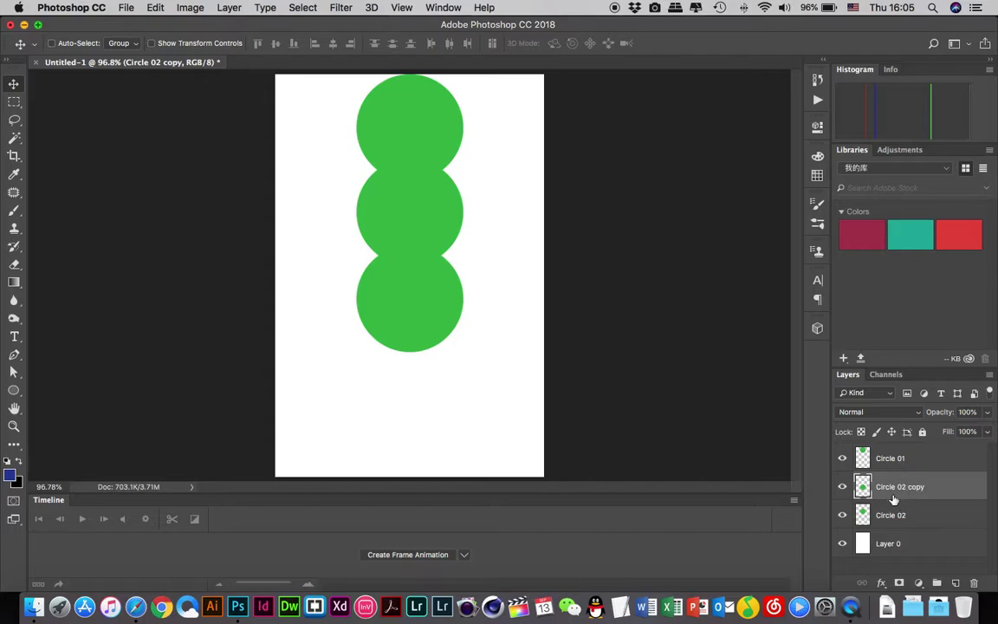
double_click(908, 491)
type("3")
key("Return")
left_click_drag(926, 490, 923, 527)
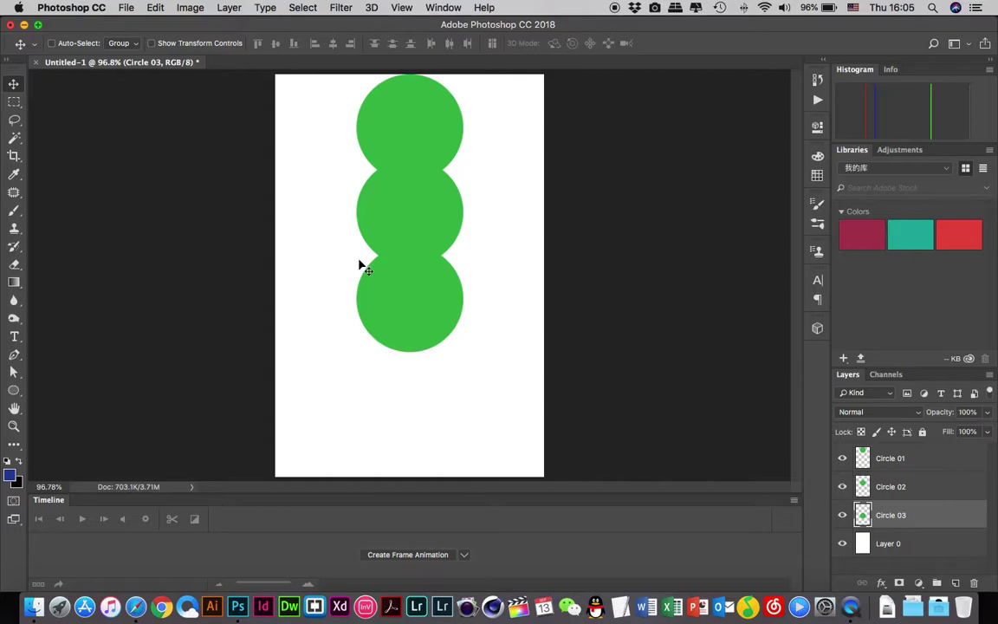
Step: Copy the Circle 03 circle down to the canvas's bottom edge, rename the copy Circle 04 and place its layer beneath Circle 03
left_click_drag(428, 319, 423, 427)
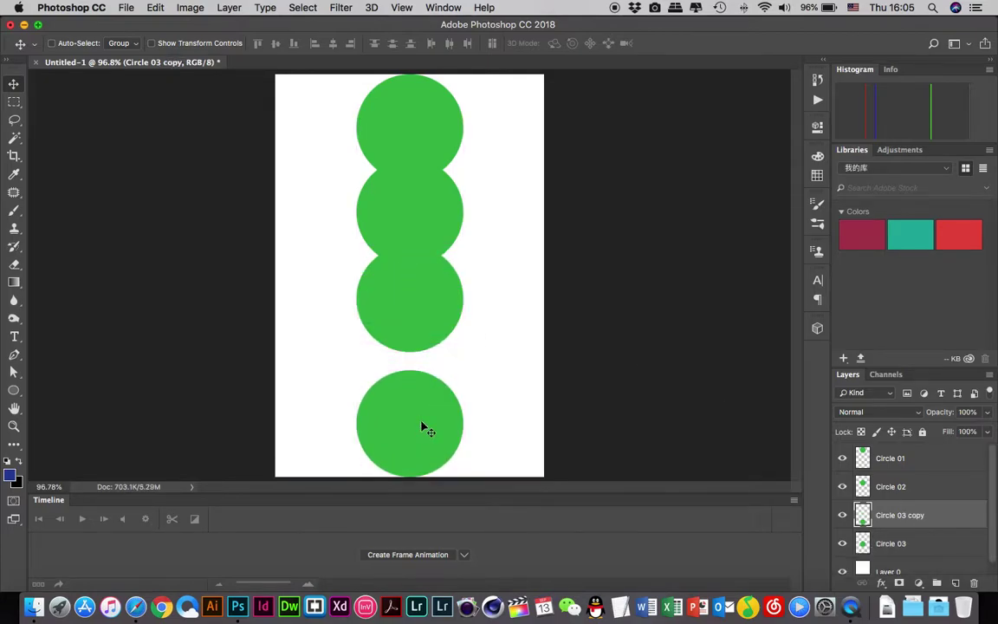
left_click_drag(928, 515, 907, 515)
type("4")
left_click(947, 523)
left_click(940, 541)
left_click_drag(927, 510, 927, 544)
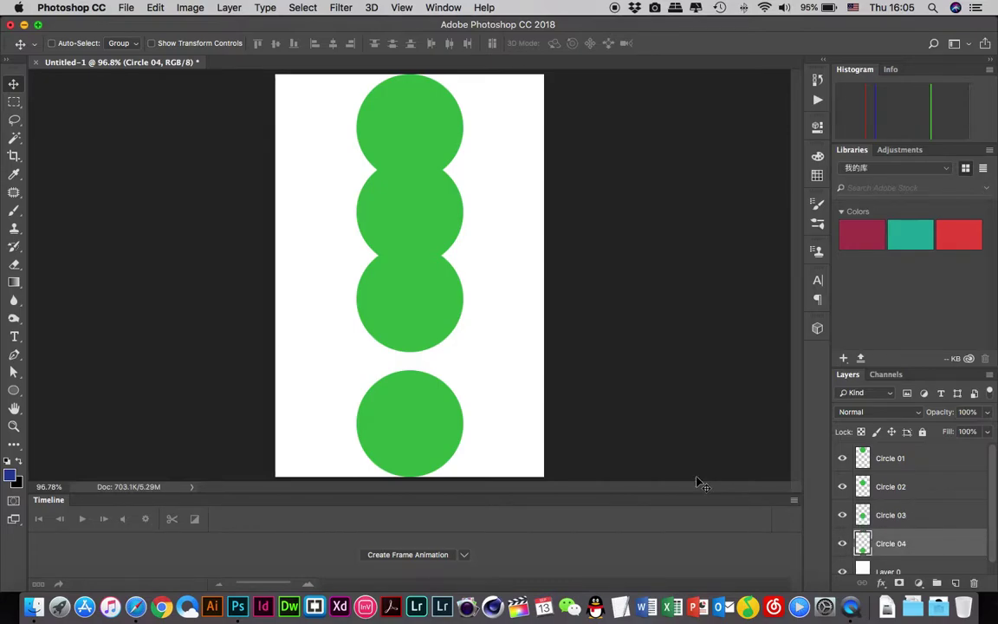
Step: Move the Circle 02 and Circle 03 circles slightly down to even out the spacing between the four balls
left_click(897, 515)
mouse_move(414, 310)
left_mouse_down()
mouse_move(417, 329)
mouse_move(417, 319)
left_mouse_up()
left_click(927, 488)
mouse_move(443, 223)
left_mouse_down()
mouse_move(443, 239)
mouse_move(443, 227)
left_mouse_up()
left_click(920, 515)
left_click_drag(428, 312, 425, 321)
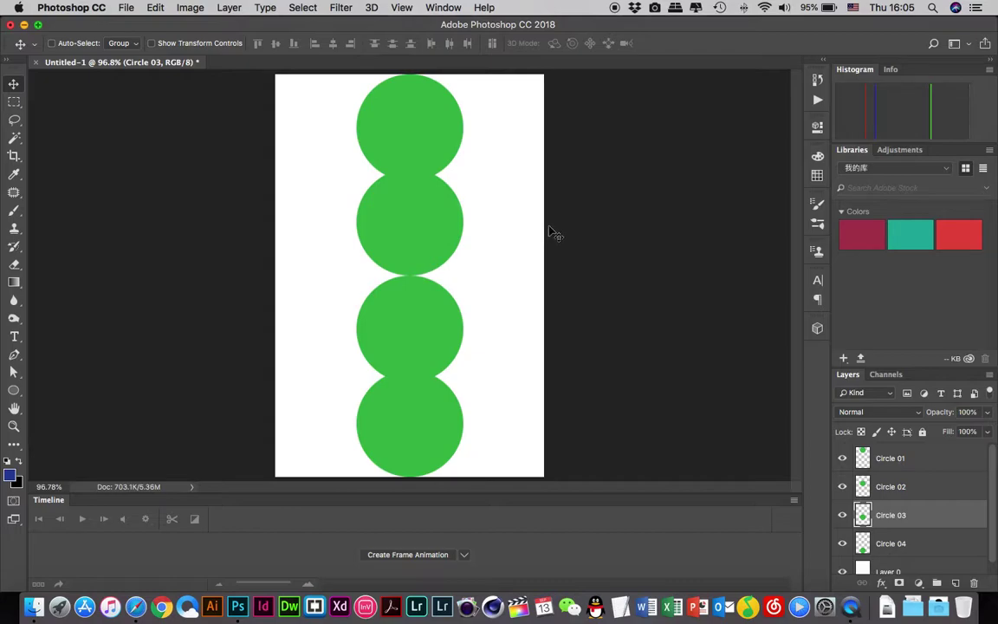
Step: Duplicate the Circle 04 layer as Circle 05 and place the copy directly beneath Circle 04
left_click(933, 550)
scroll(930, 546, "down", 1)
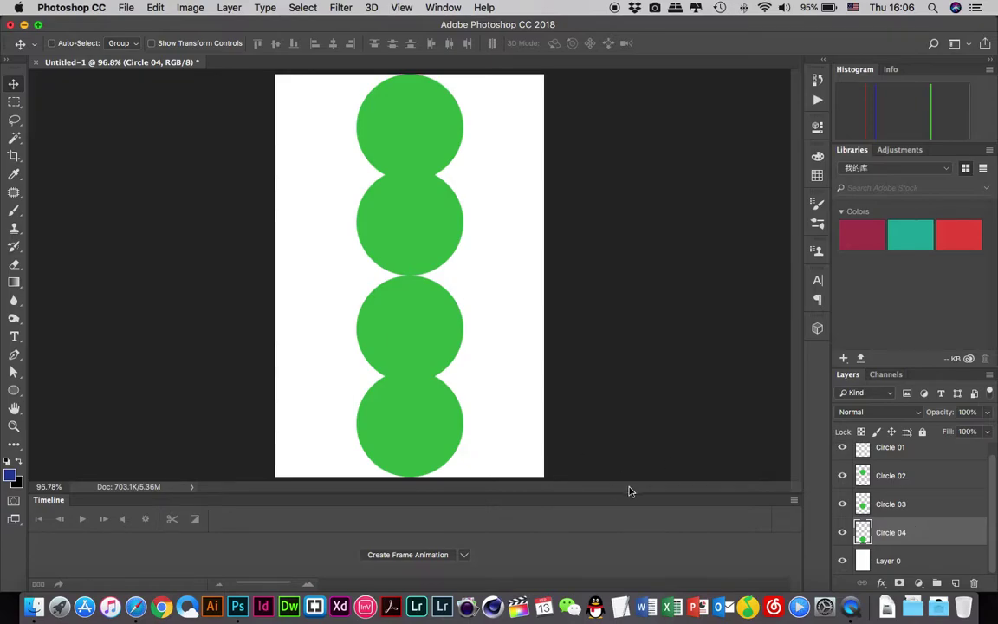
right_click(884, 531)
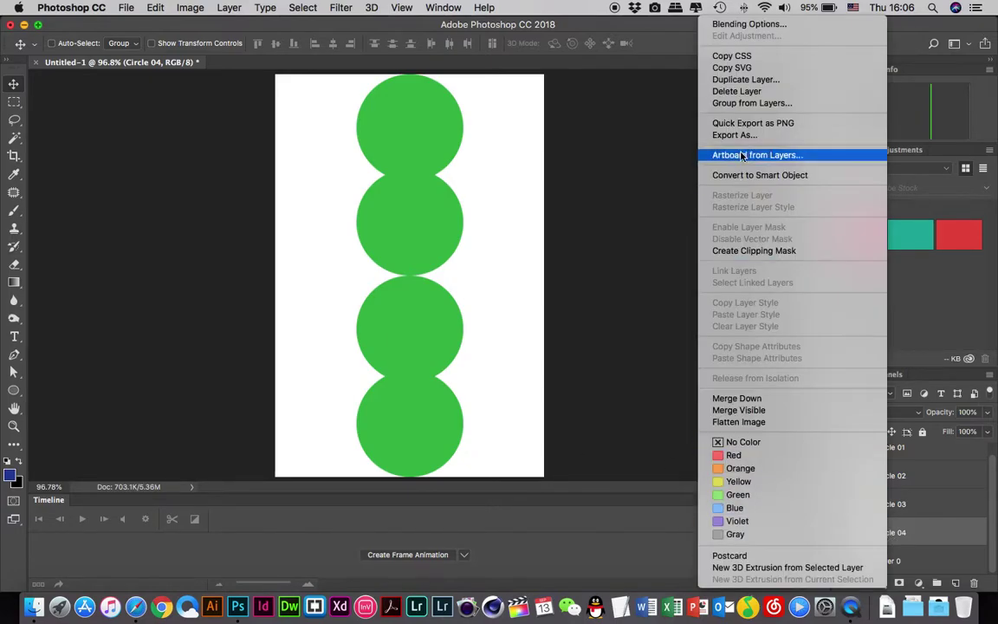
left_click(743, 79)
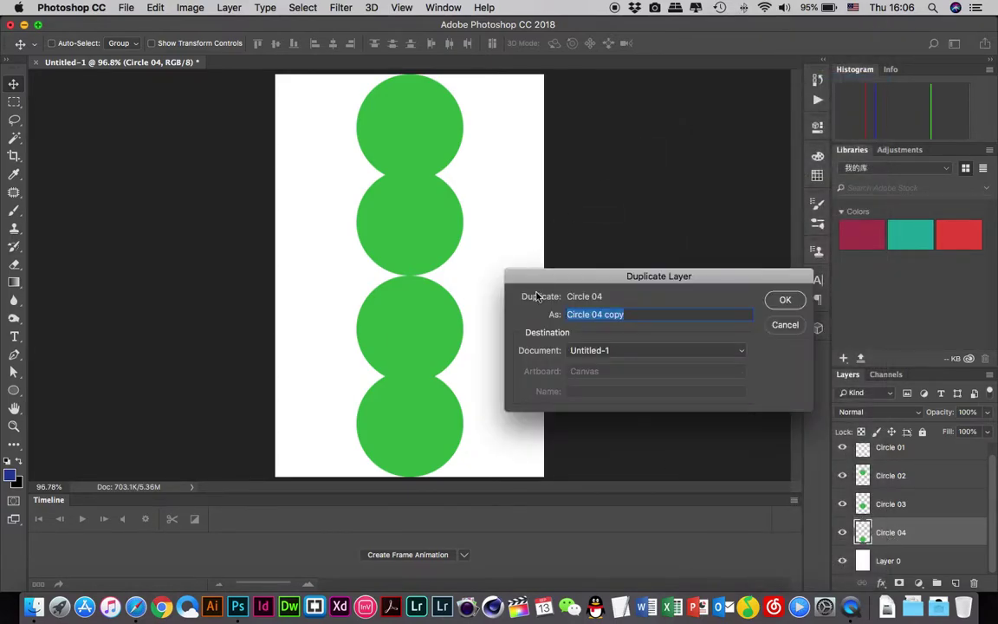
left_click_drag(648, 318, 596, 315)
type("5")
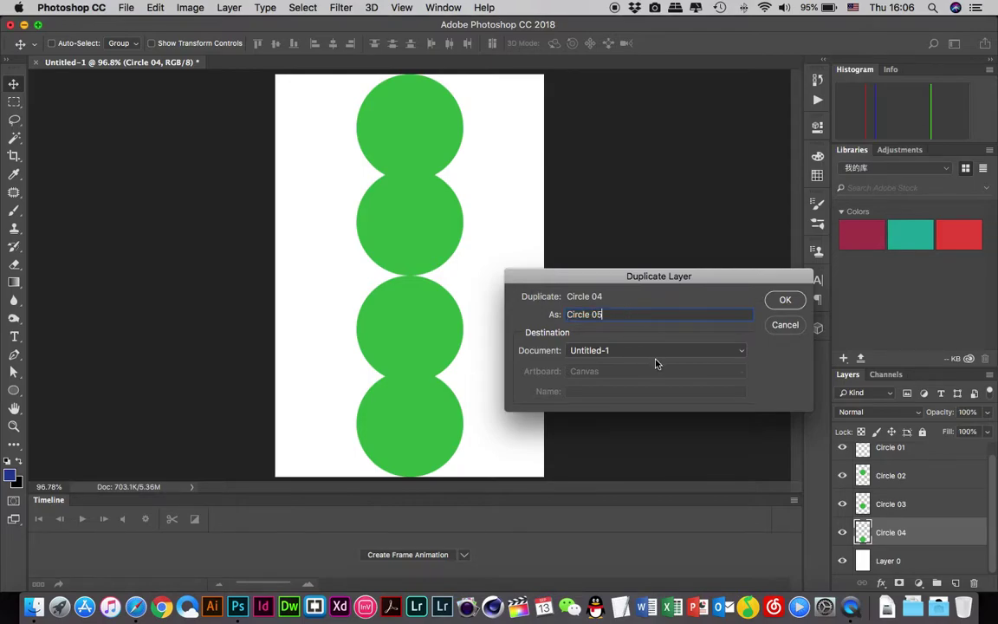
left_click(783, 299)
left_click_drag(946, 523, 921, 539)
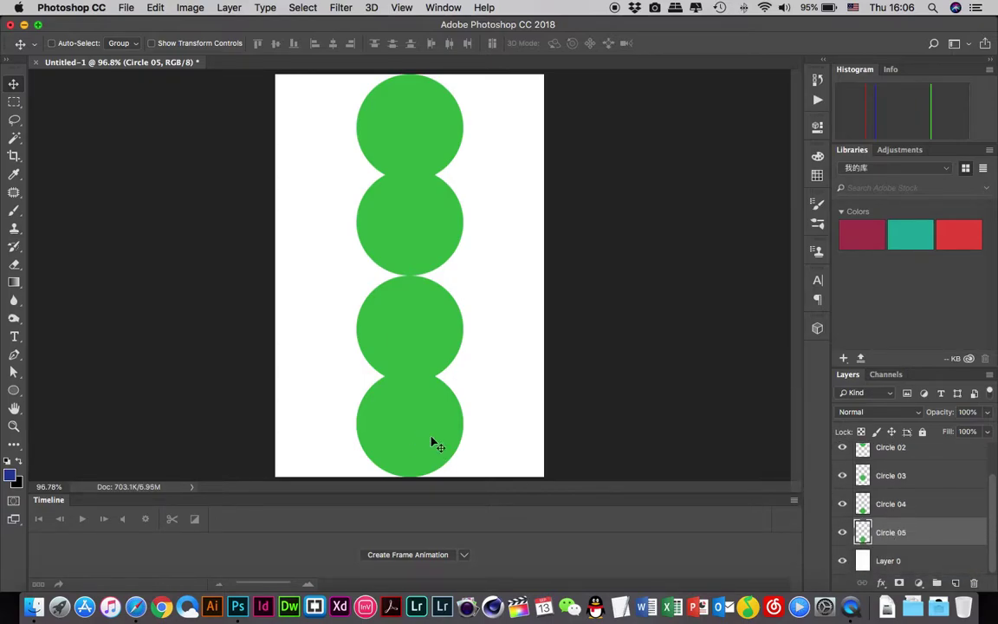
Step: Squash the Circle 05 circle from above to about 75% height, keeping its base on the canvas's bottom edge
key("super+t")
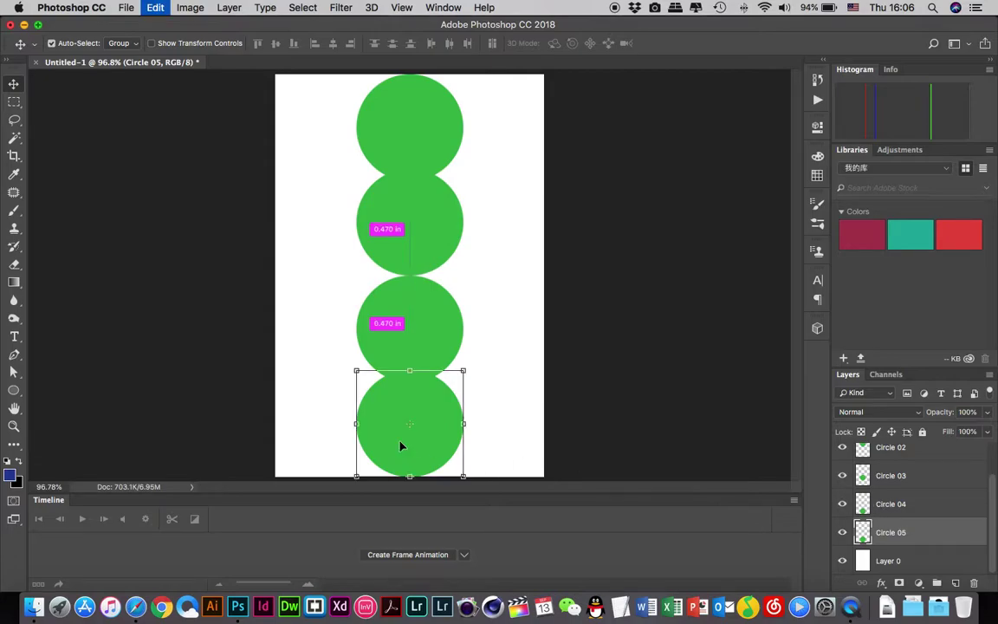
left_click_drag(410, 374, 411, 399)
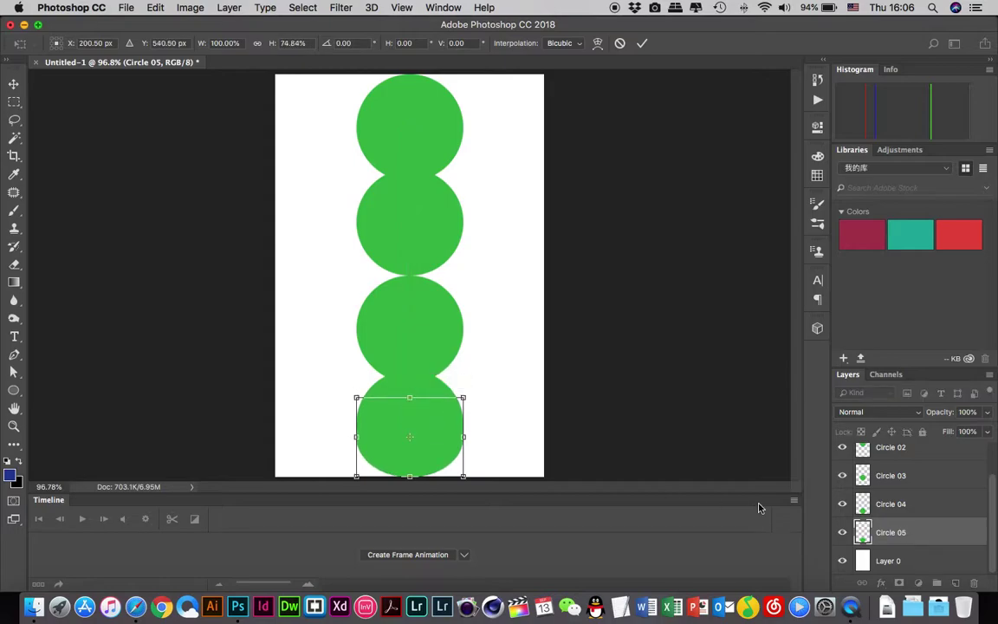
key("Return")
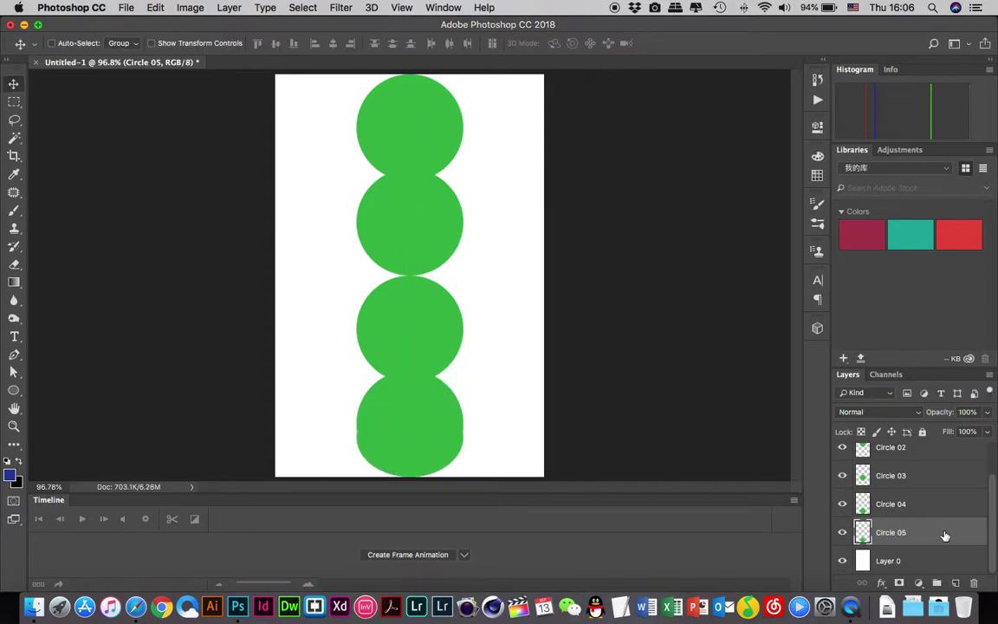
Step: Hide the Circle 01, Circle 02, Circle 03 and Circle 04 layers
left_click(920, 506)
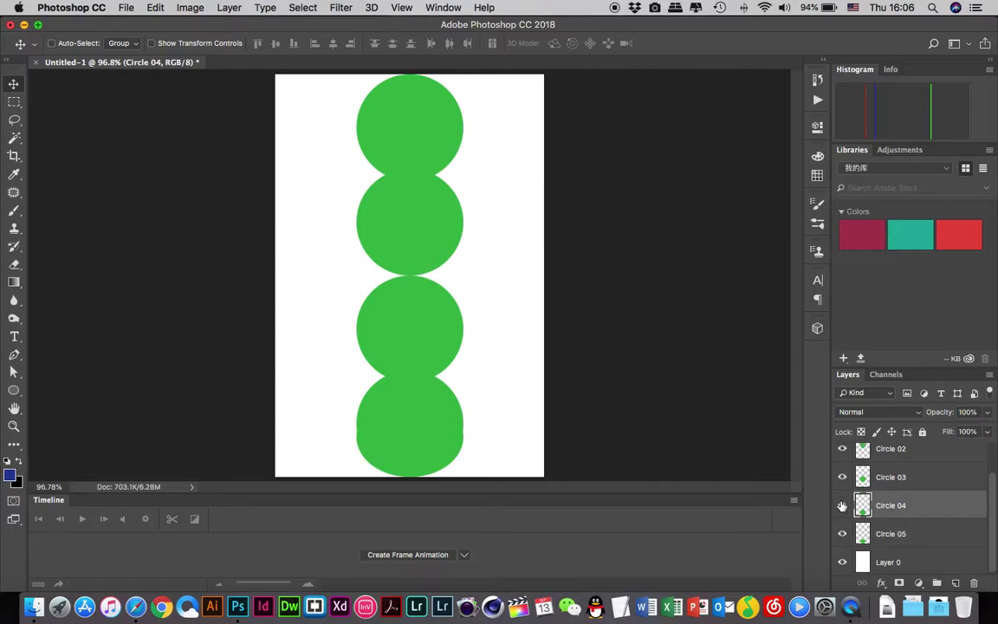
scroll(854, 502, "up", 1)
scroll(844, 500, "up", 1)
left_click(844, 465)
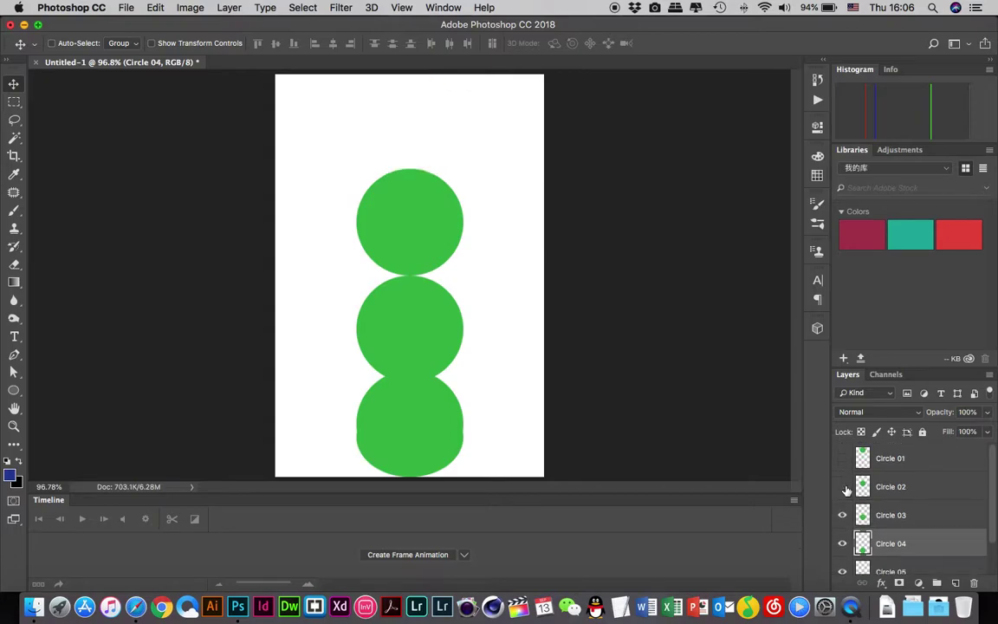
left_click(843, 487)
left_click(842, 514)
scroll(842, 514, "down", 1)
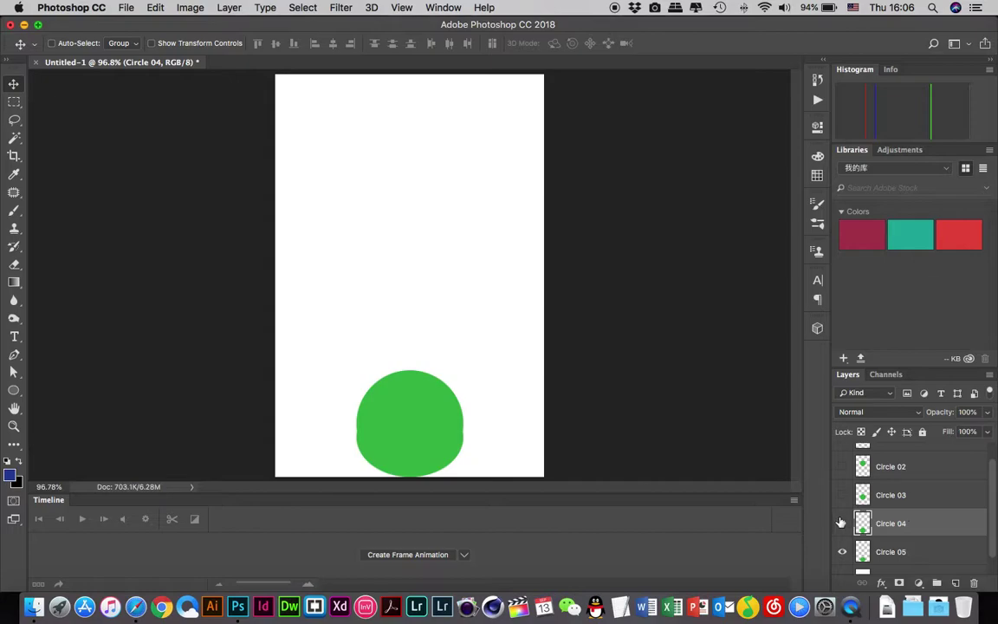
left_click(841, 522)
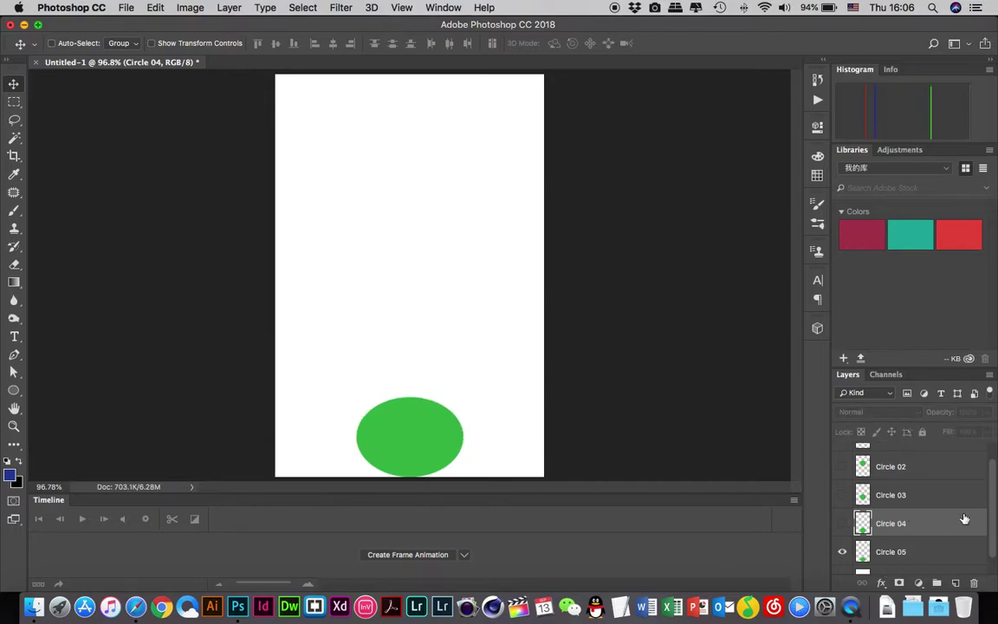
Step: Duplicate the Circle 05 layer as Circle 06 and place the copy directly beneath Circle 05
right_click(896, 545)
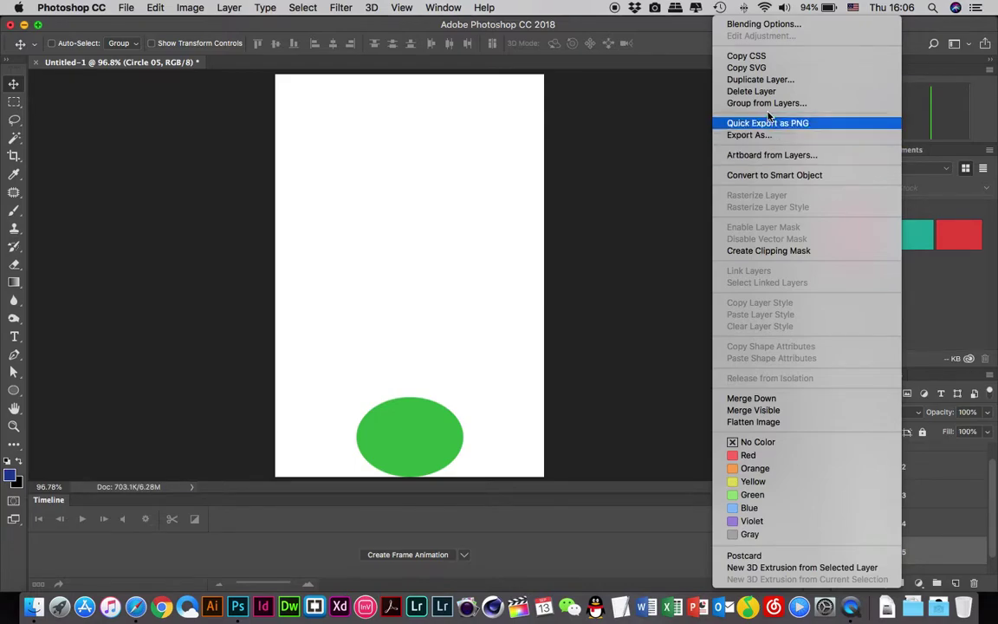
left_click(776, 79)
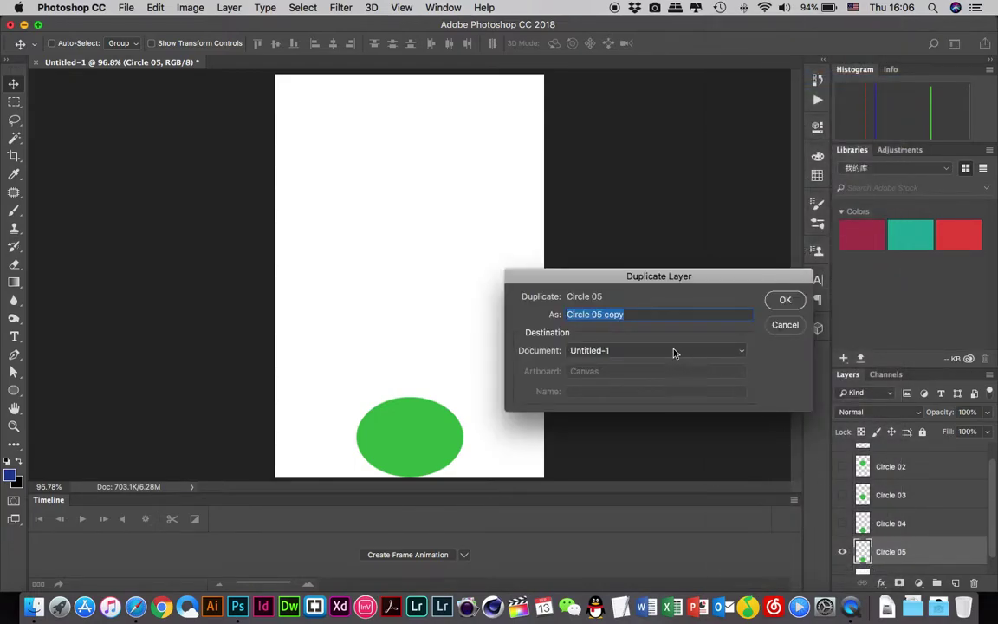
left_click(616, 315)
left_click_drag(614, 319, 674, 327)
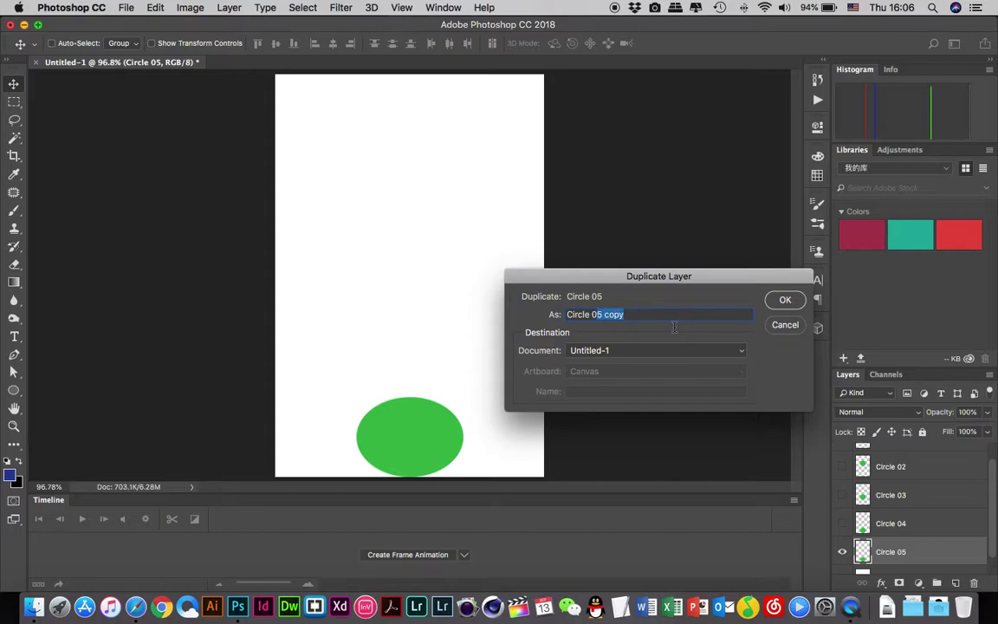
type("6")
left_click(785, 301)
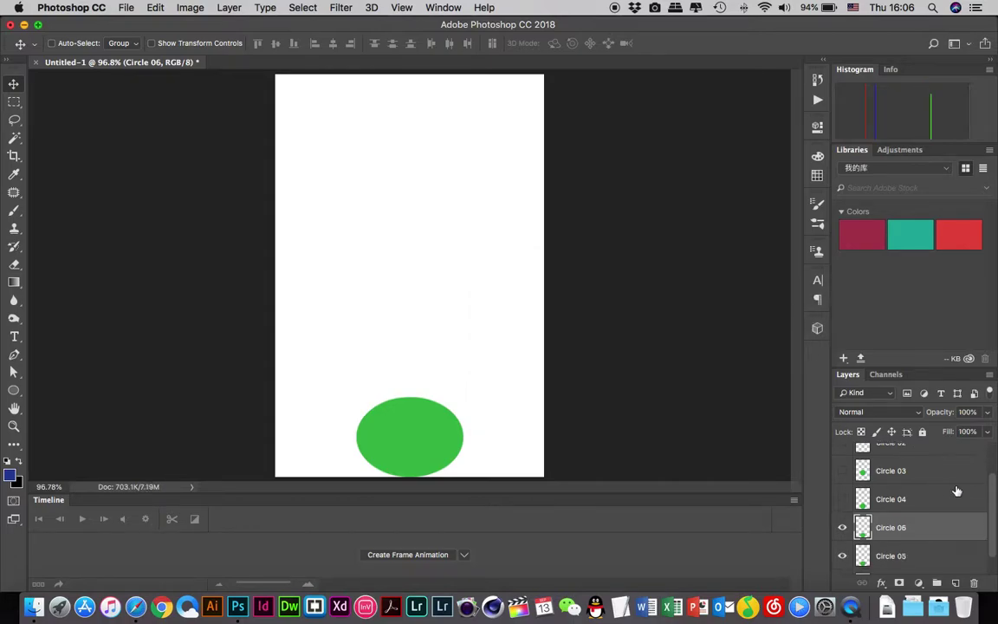
left_click_drag(908, 509, 904, 544)
Step: Squash the Circle 06 ellipse from above to about 86% height with its base fixed, and hide the Circle 05 layer
key("super+t")
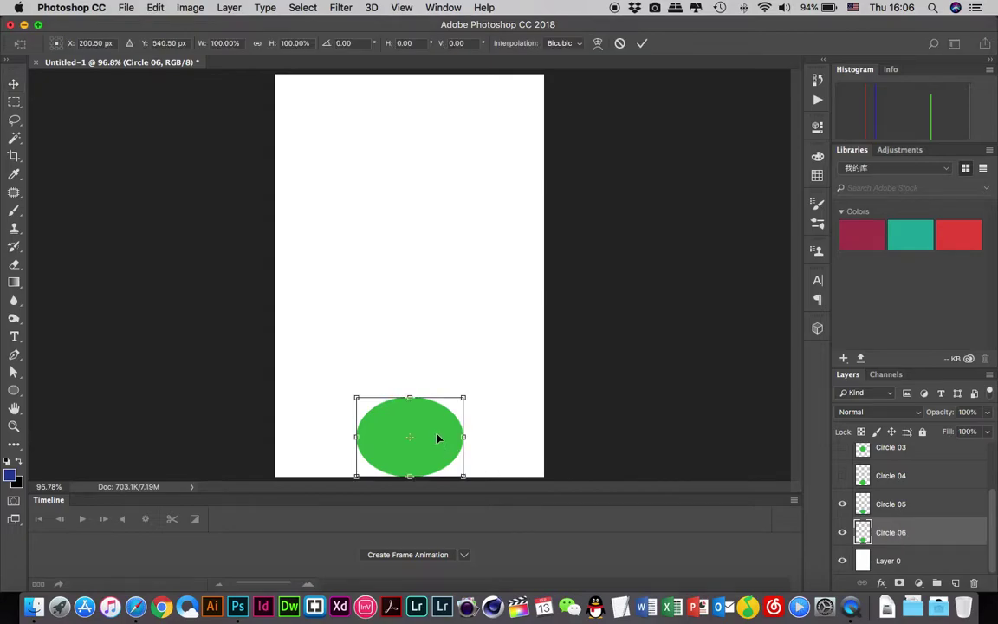
left_click_drag(414, 398, 411, 409)
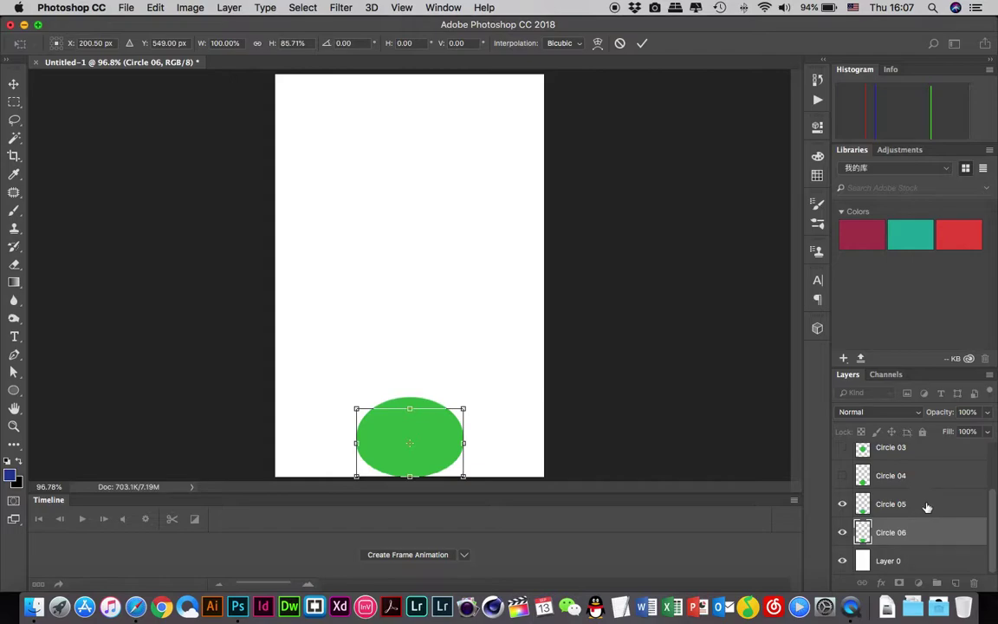
key("Return")
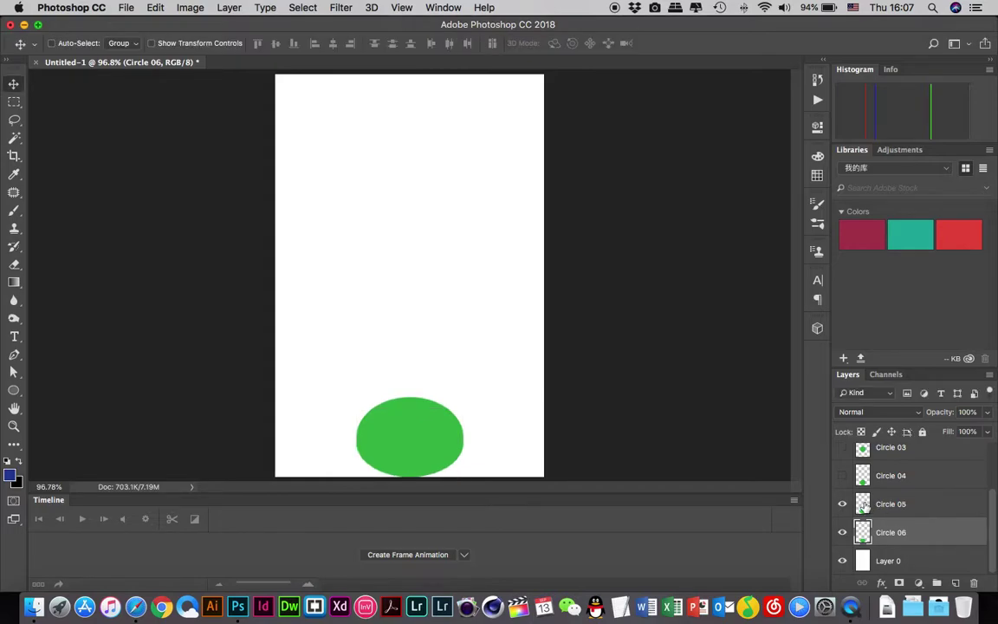
left_click(842, 503)
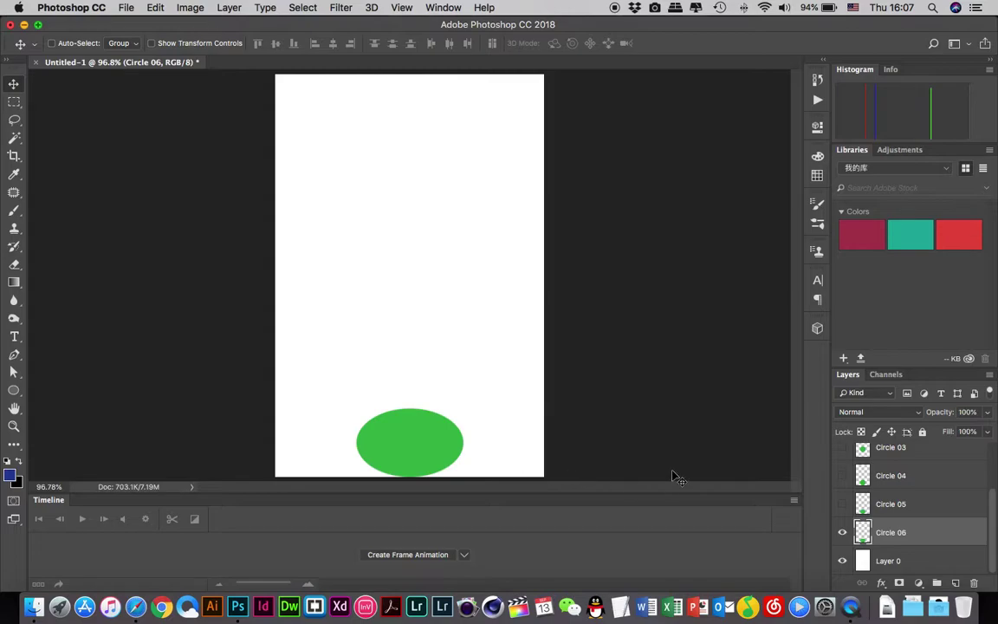
Step: Duplicate the Circle 06 layer as Circle 07 and place the copy directly beneath Circle 06
right_click(910, 532)
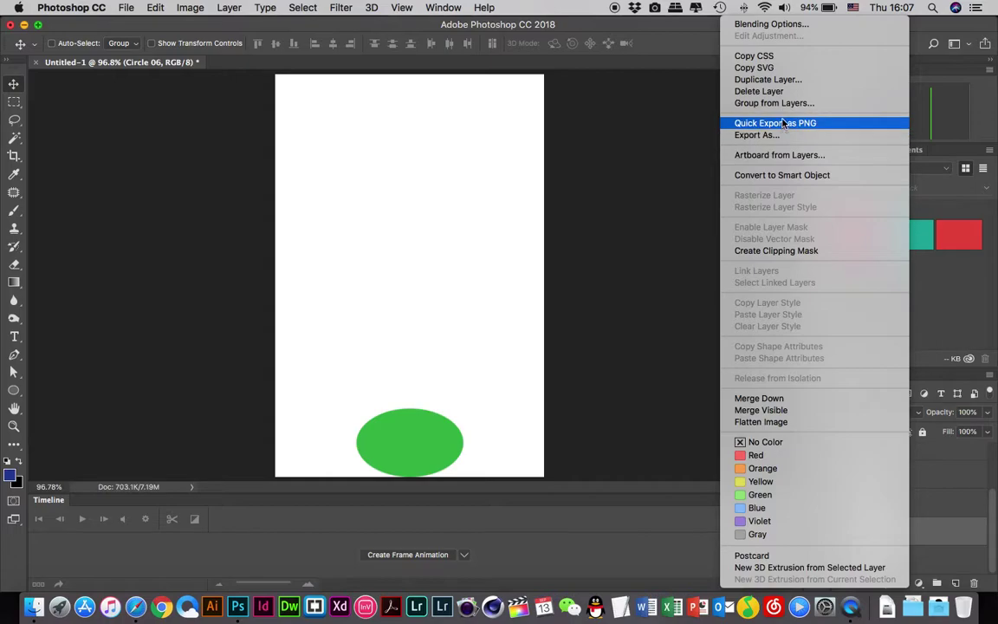
left_click(782, 80)
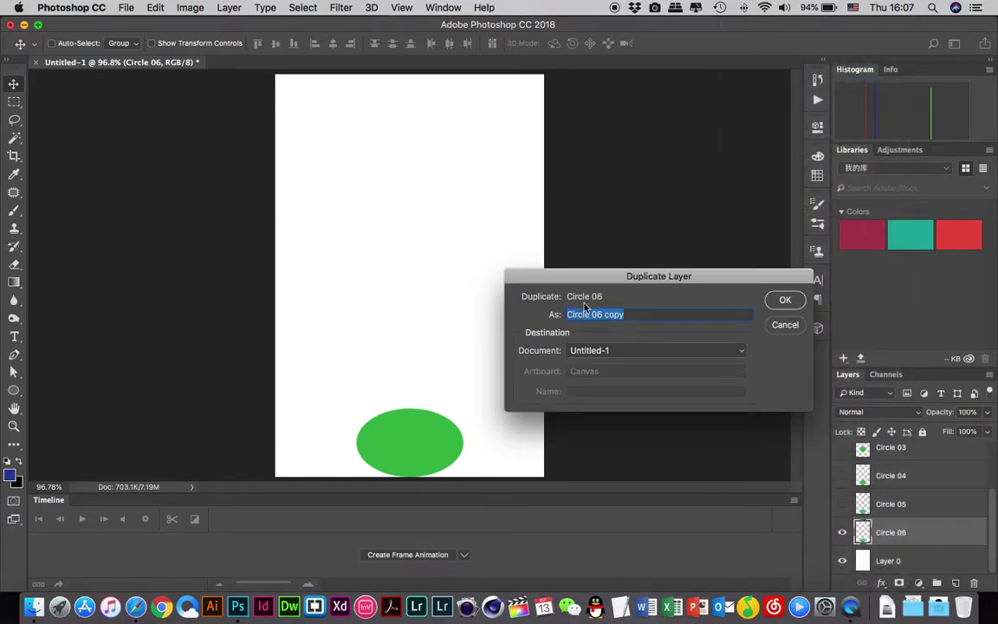
left_click(593, 314)
left_click_drag(593, 314, 625, 316)
type("07")
left_click(785, 300)
left_click_drag(917, 517, 892, 534)
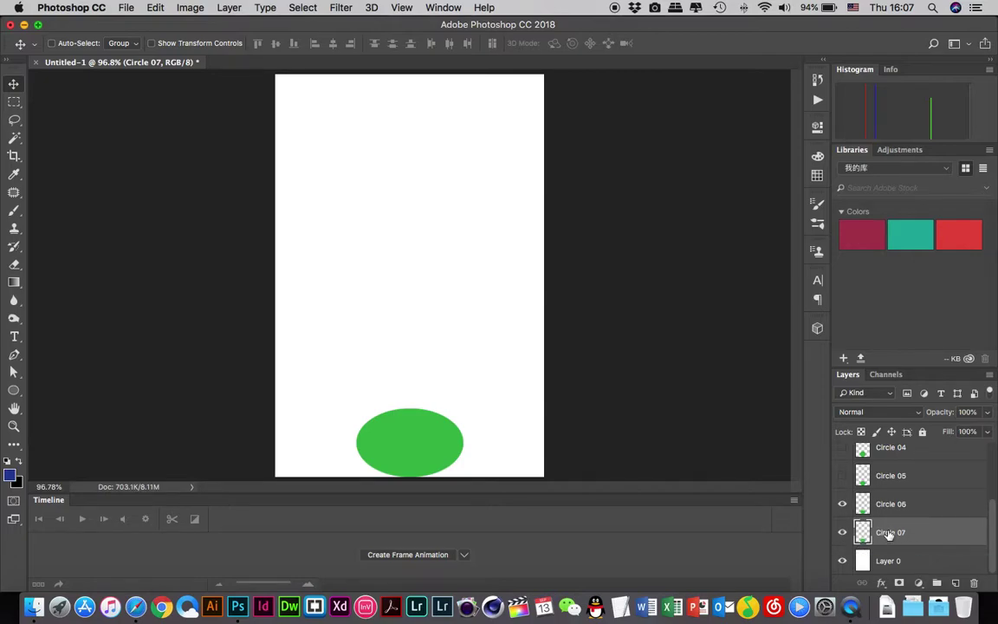
Step: Hide the Circle 06 layer and stretch the Circle 07 ellipse upward to about 124.5% height with its base fixed
left_click(843, 505)
key("super+t")
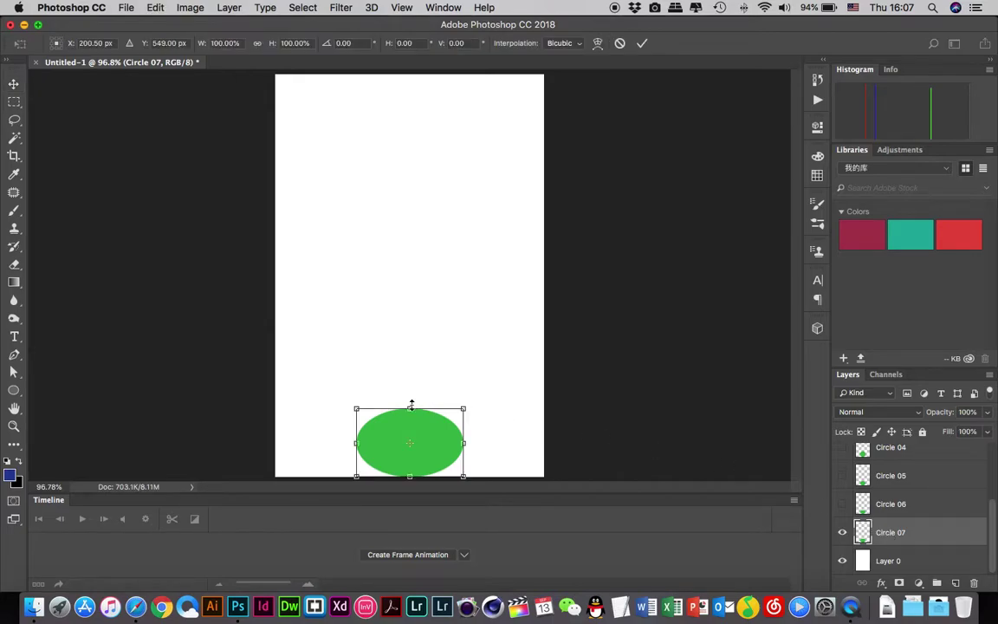
left_click_drag(409, 409, 410, 393)
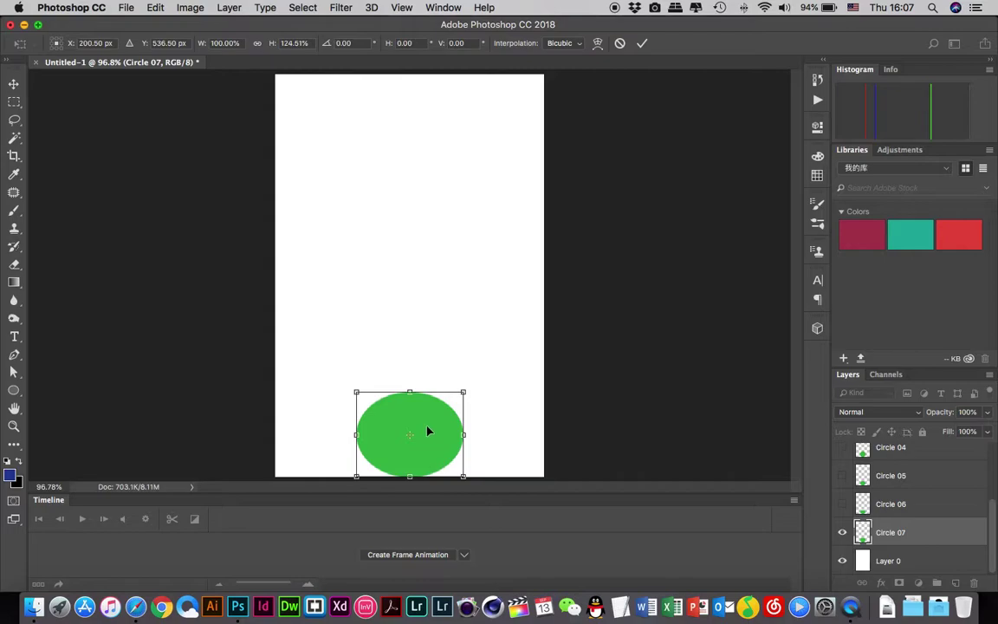
key("Return")
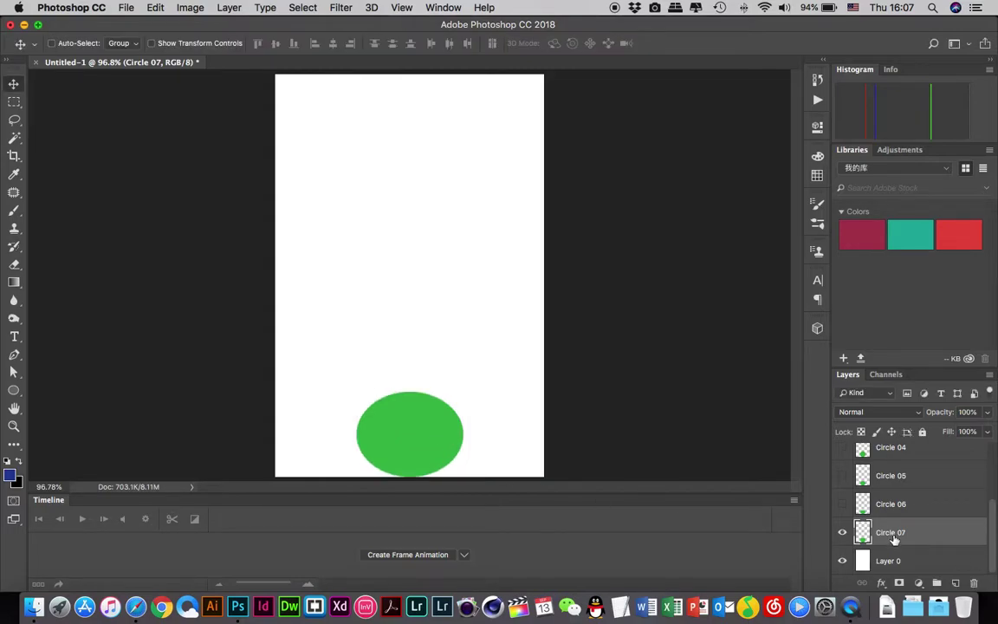
key("ctrl+t")
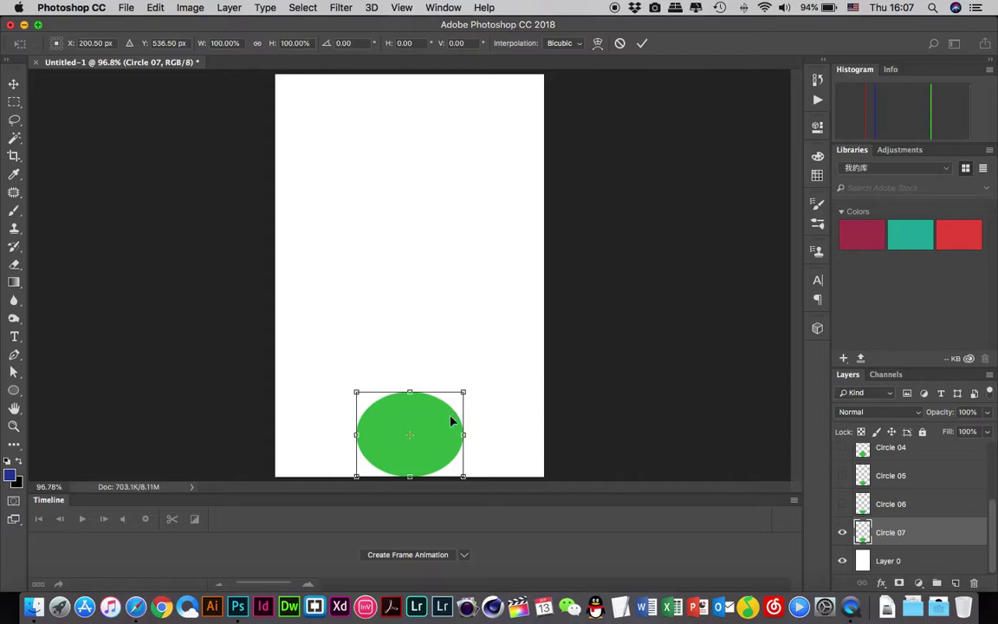
key("Return")
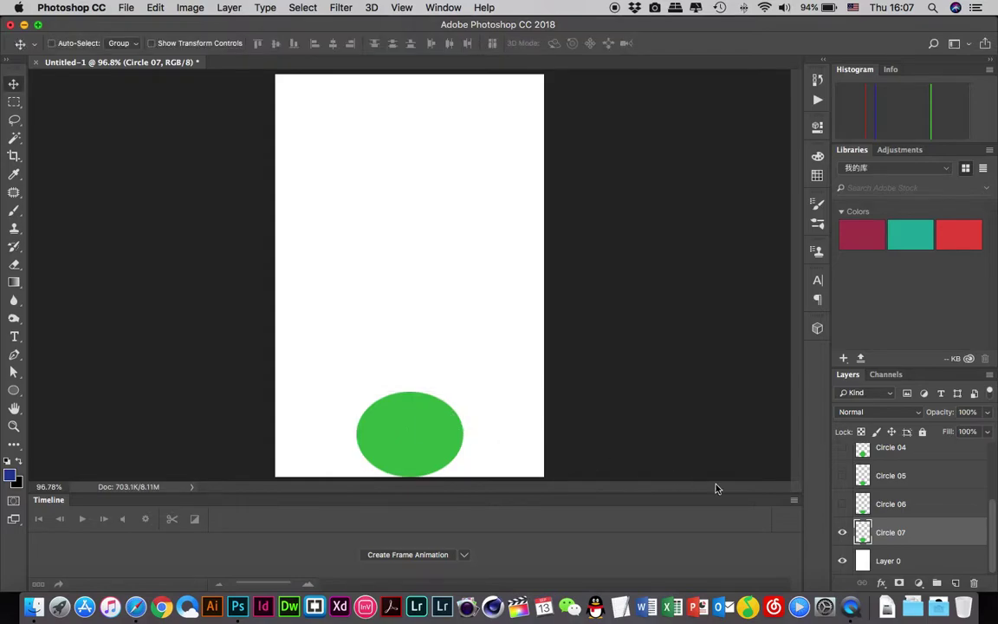
Step: Duplicate the Circle 07 layer as Circle 08 and place the copy directly beneath Circle 07
right_click(901, 536)
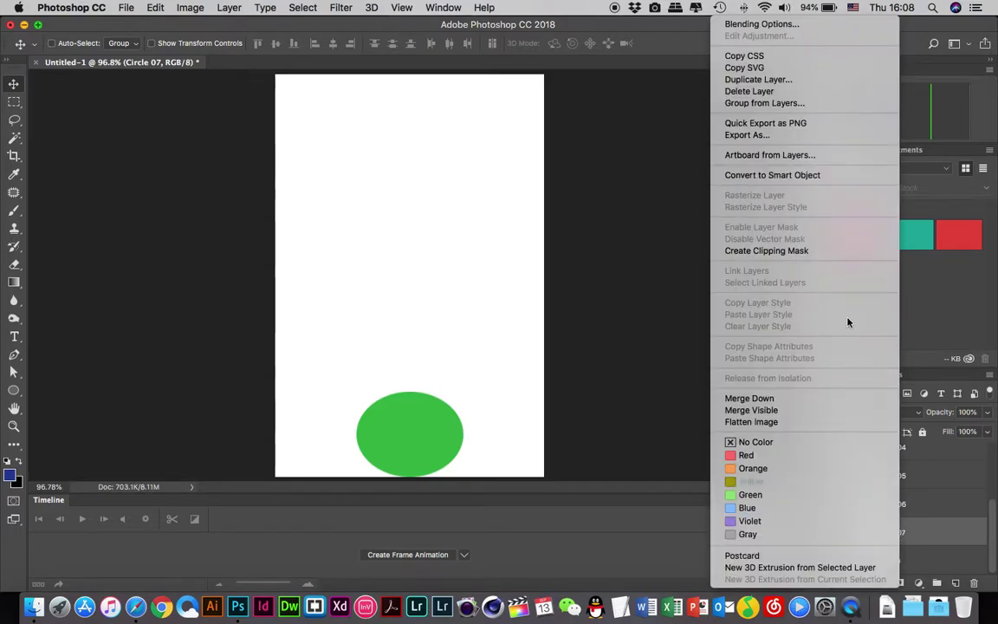
left_click(780, 79)
left_click(651, 313)
key("shift+Left")
key("shift+Left")
key("shift+Left")
key("shift+Left")
key("shift+Left")
key("shift+Left")
type("8")
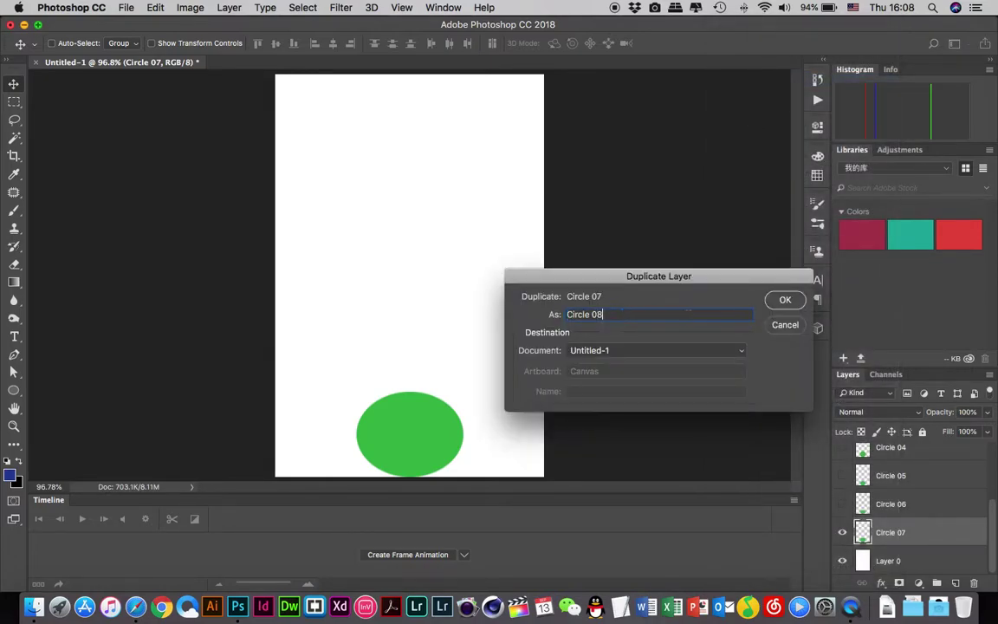
left_click(784, 300)
left_click_drag(927, 521, 921, 545)
Step: Hide the Circle 07 layer and stretch the Circle 08 ellipse slightly upward with its base fixed, making it nearly round
left_click(842, 504)
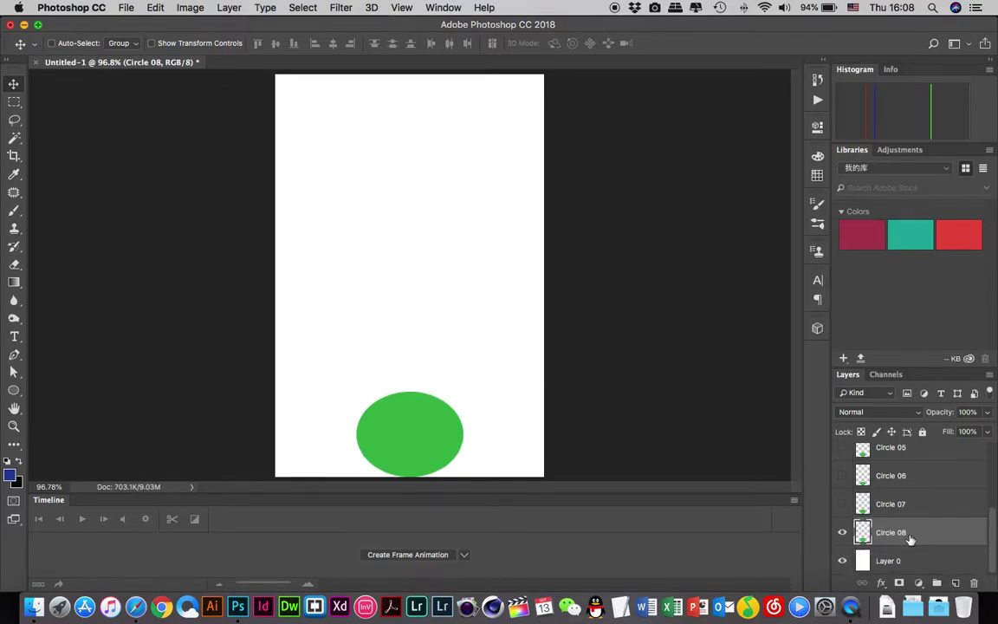
key("super+t")
left_click_drag(412, 392, 412, 382)
key("Return")
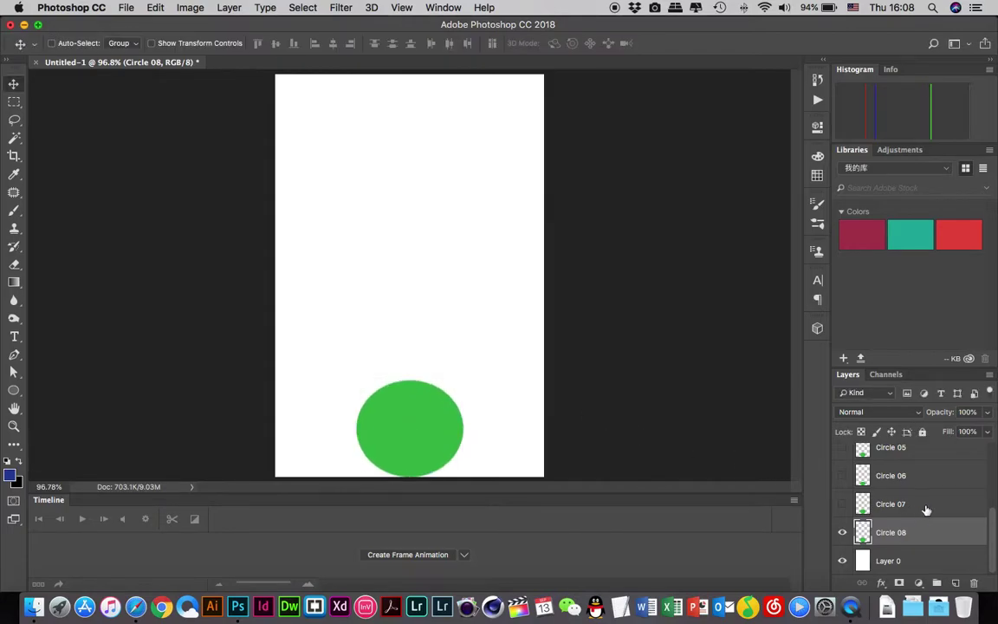
Step: Show the Circle 04 layer again and hide the Circle 08 layer
scroll(917, 529, "up", 3)
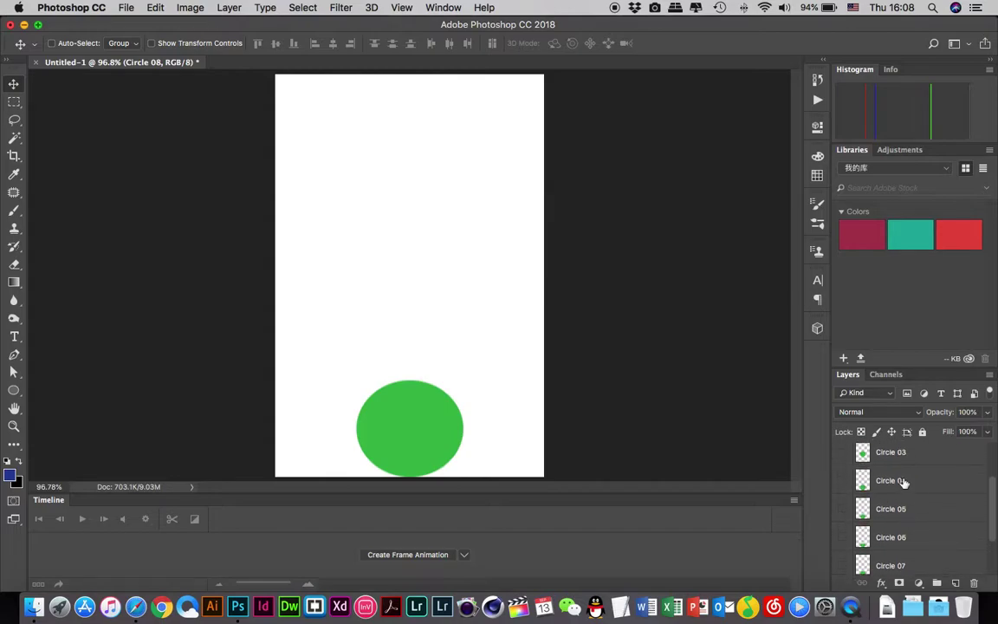
left_click(901, 481)
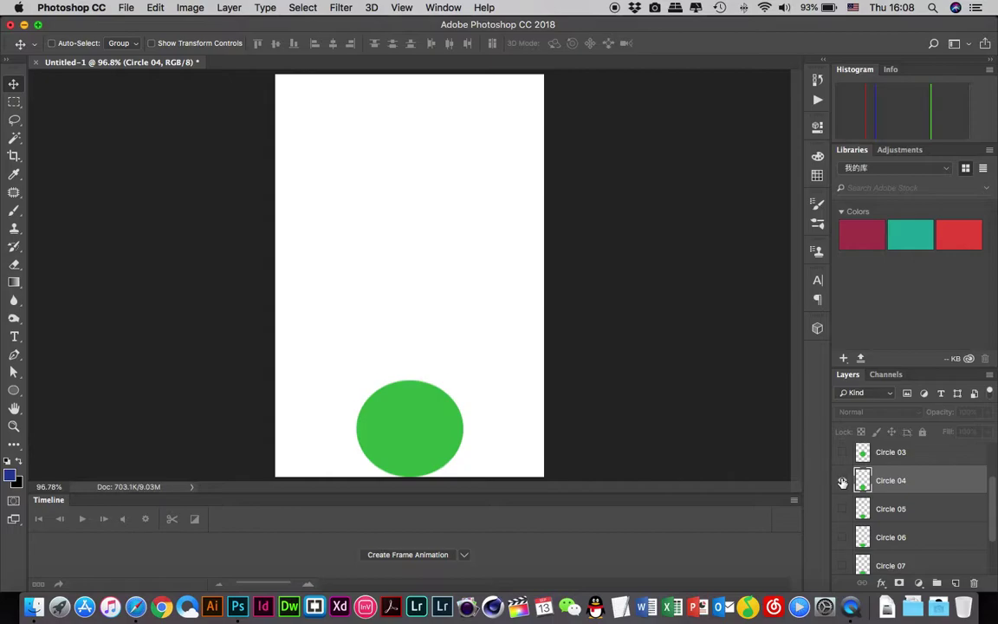
left_click(842, 481)
scroll(925, 482, "down", 2)
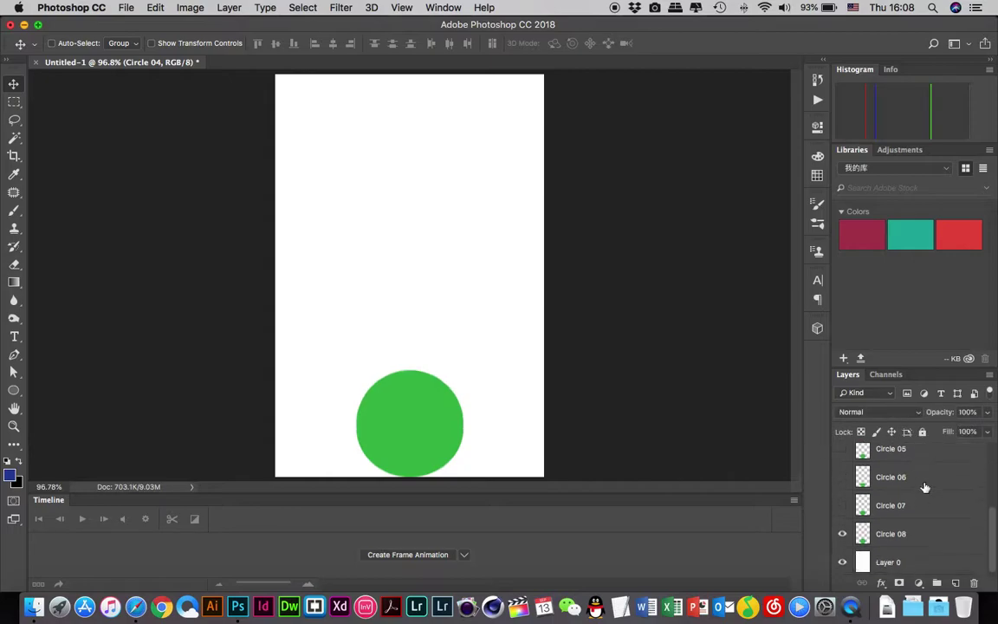
left_click(842, 532)
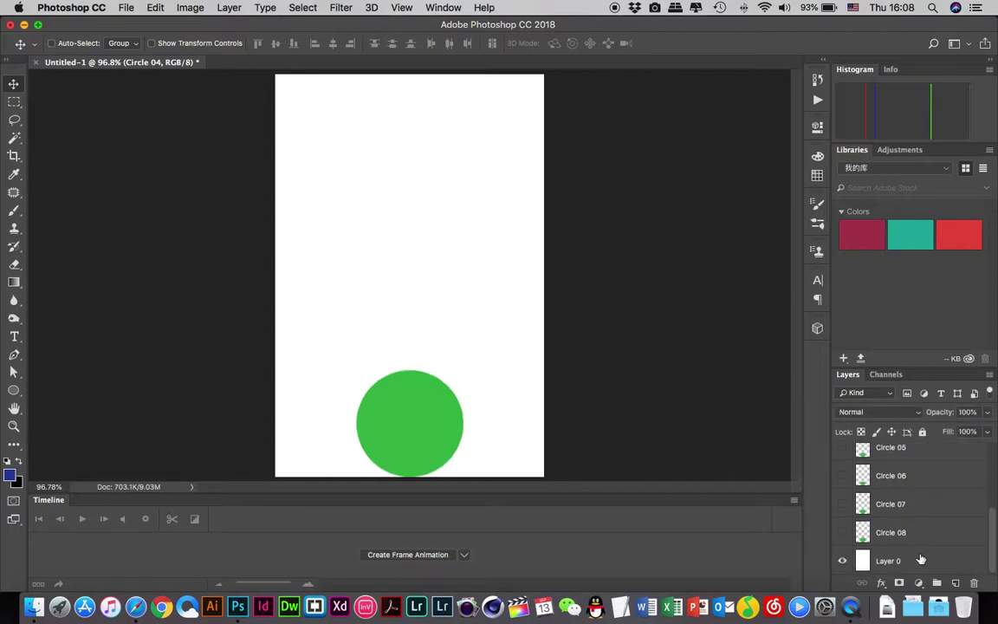
Step: Add a new empty layer directly above Layer 0 and name it Circle 09
left_click(921, 559)
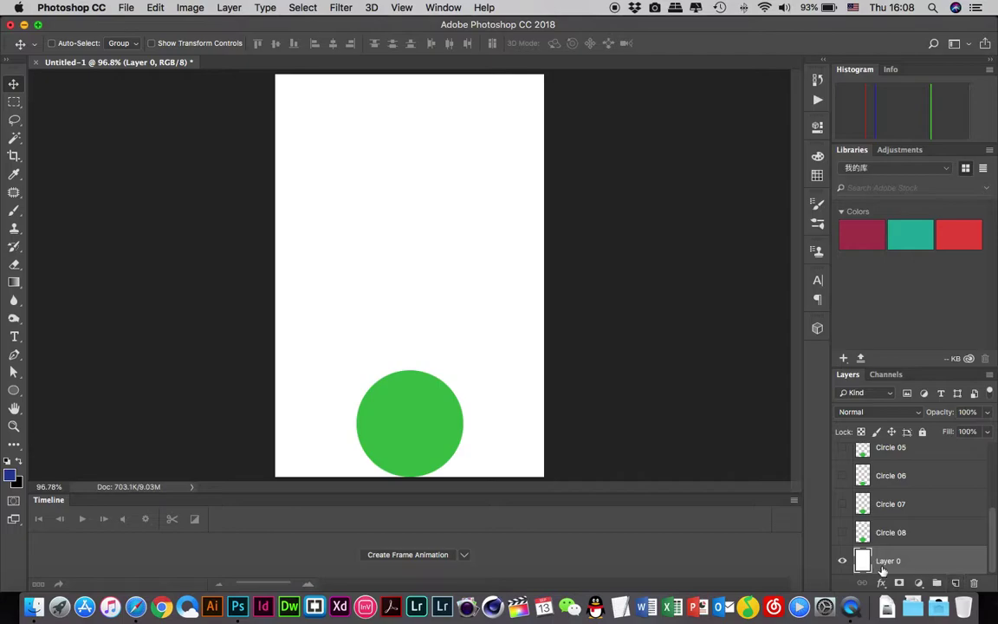
left_click(956, 586)
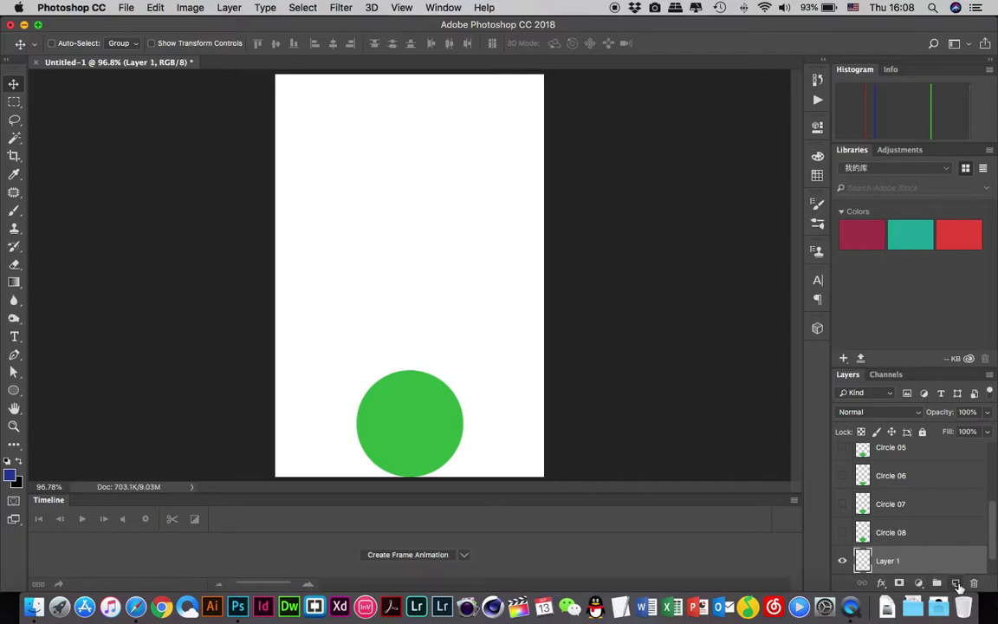
scroll(932, 560, "down", 1)
double_click(887, 532)
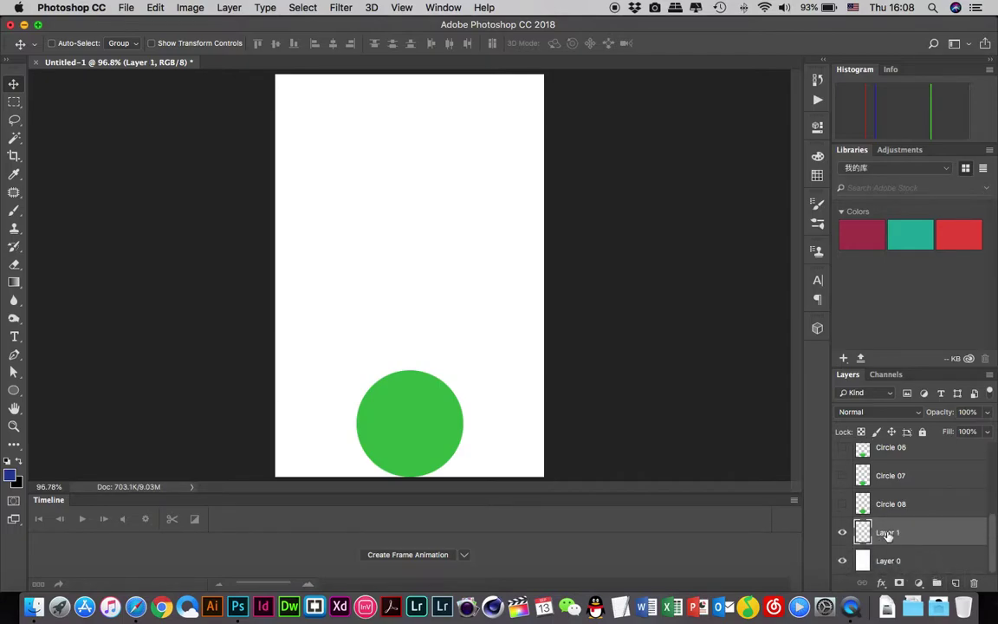
left_click(898, 532)
double_click(898, 532)
left_click_drag(895, 532, 812, 528)
type("Circle 09")
key("Return")
Step: Select the circle's outline from the Circle 04 layer and paste a copy of that circle into the Circle 09 layer
scroll(925, 531, "up", 5)
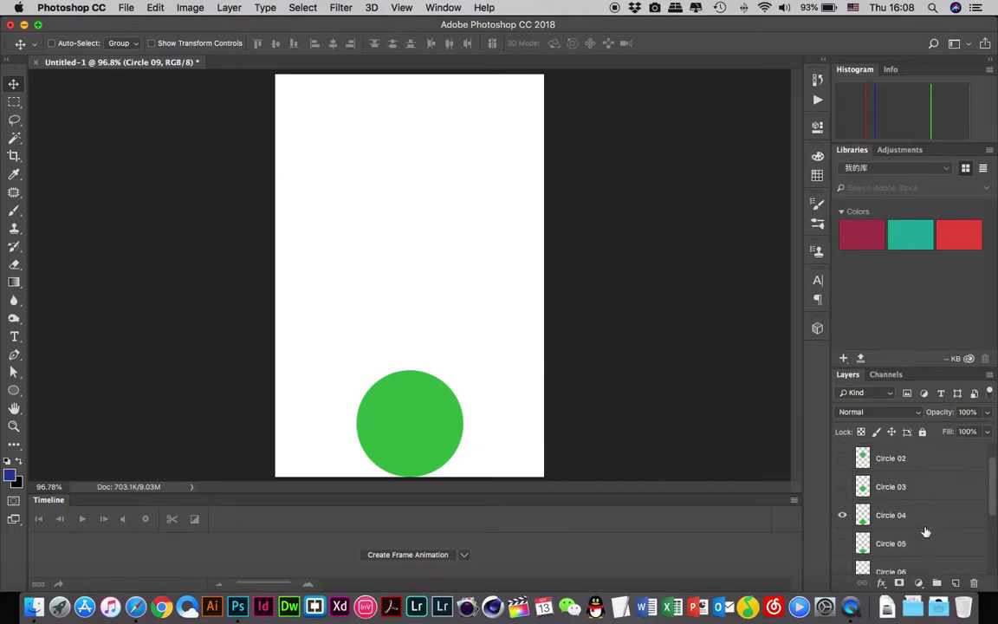
left_click(863, 515)
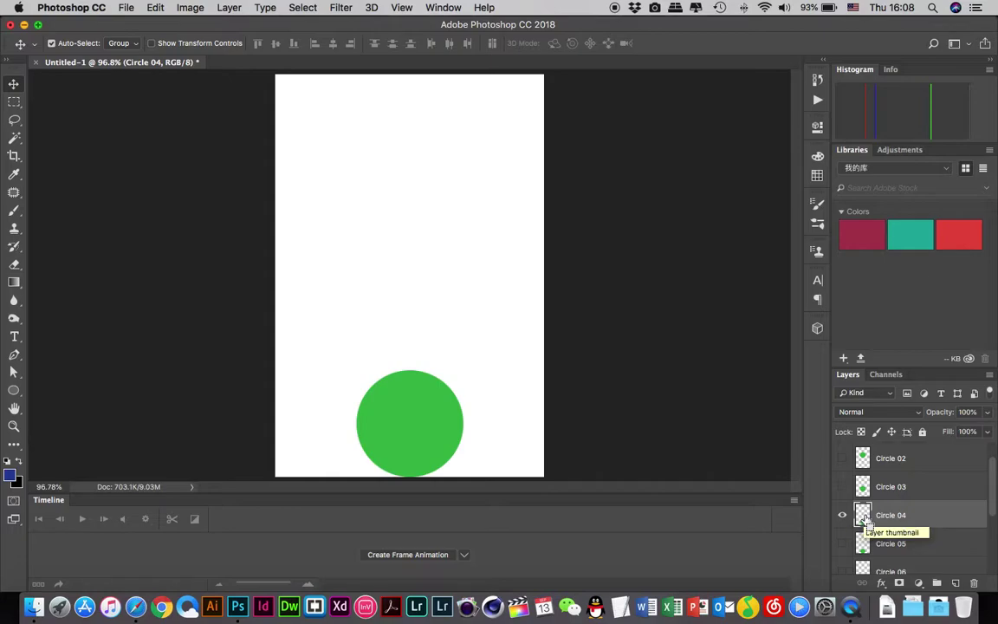
left_click(867, 517, "super")
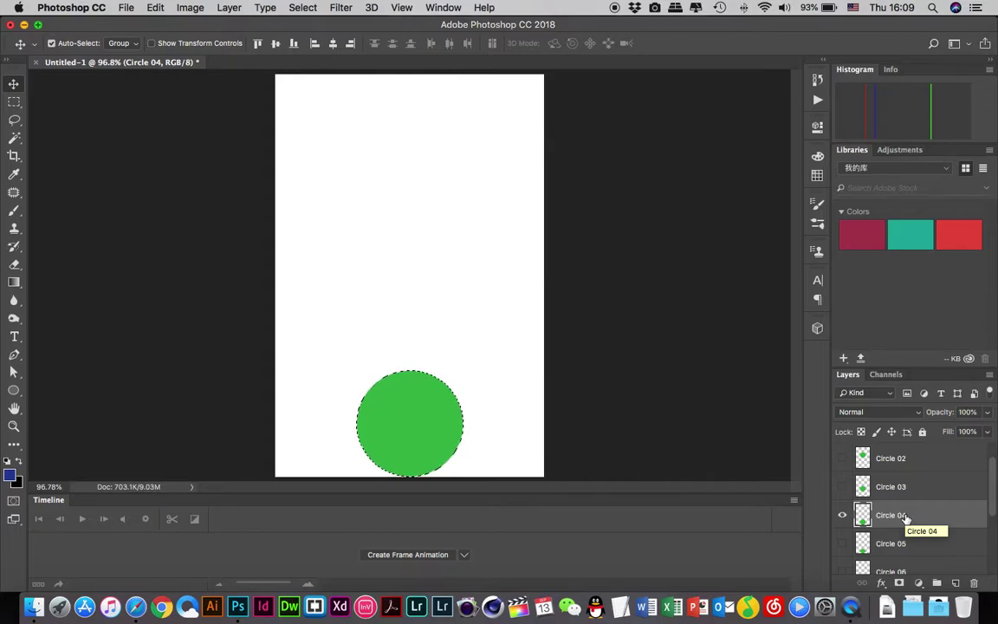
scroll(920, 525, "down", 5)
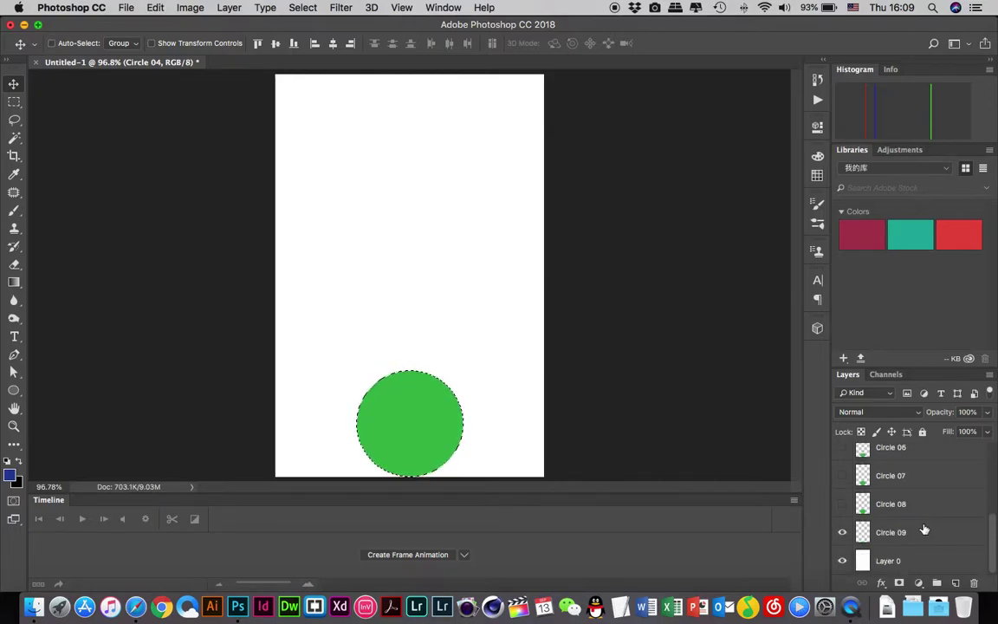
left_click(920, 533)
key("super+v")
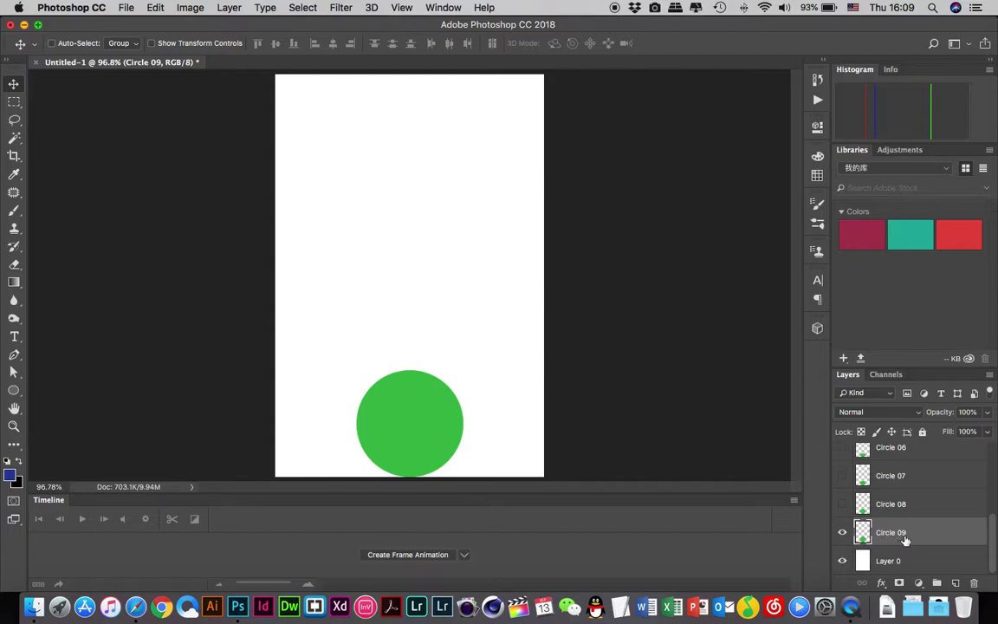
Step: Hide the Circle 04 layer and toggle Circle 08 and Circle 09 to compare them, leaving only Circle 09 shown
scroll(904, 539, "up", 5)
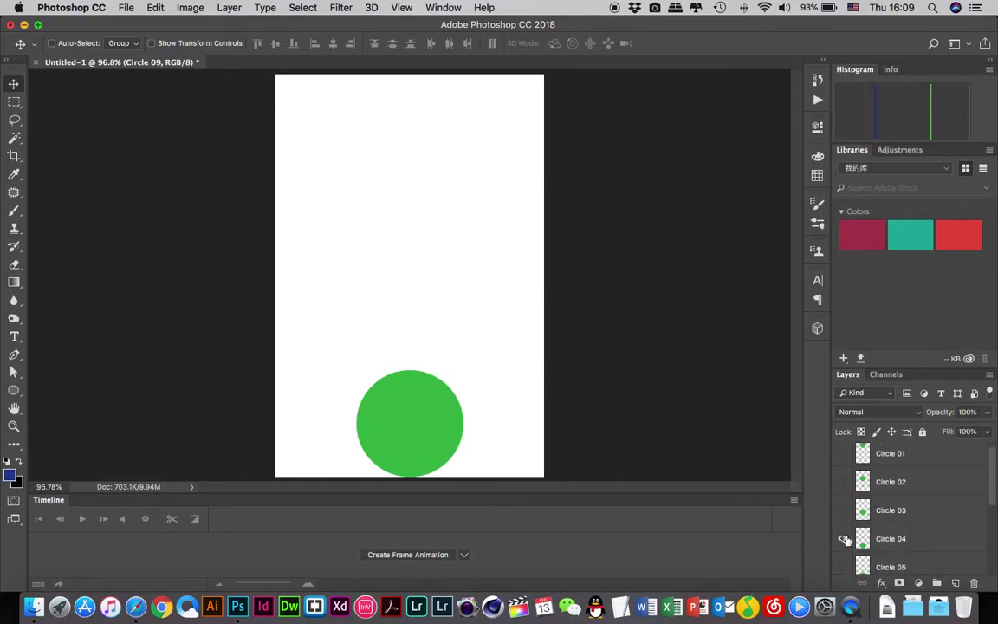
scroll(875, 539, "down", 5)
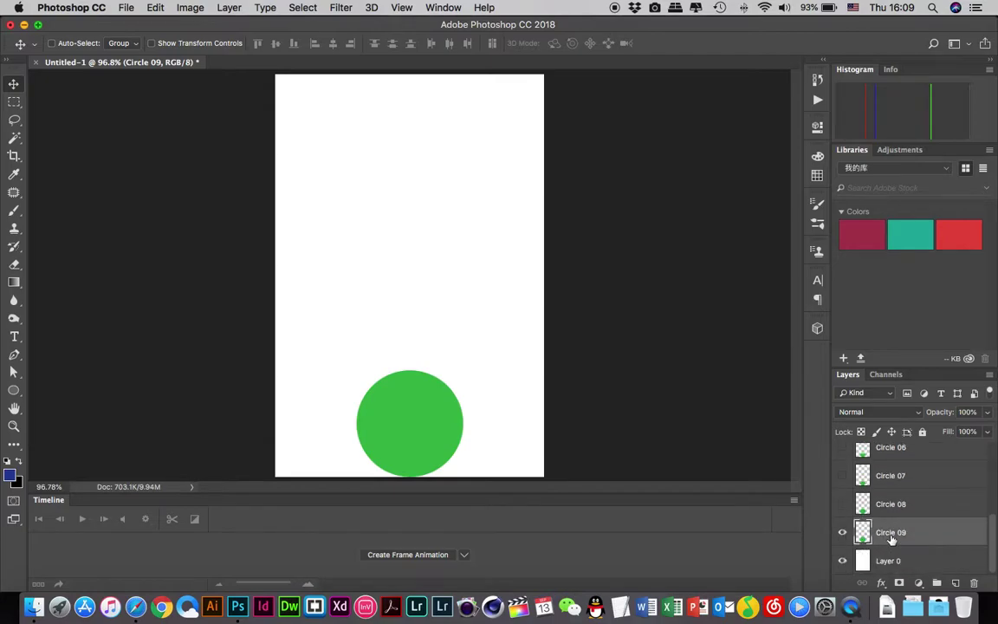
left_click(843, 532)
left_click(843, 532)
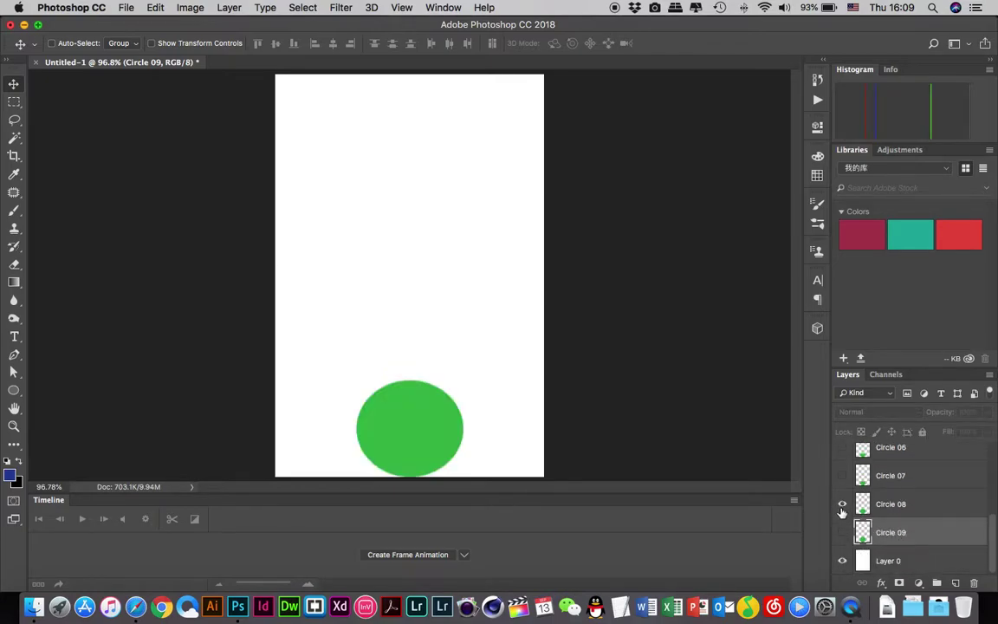
left_click(843, 504)
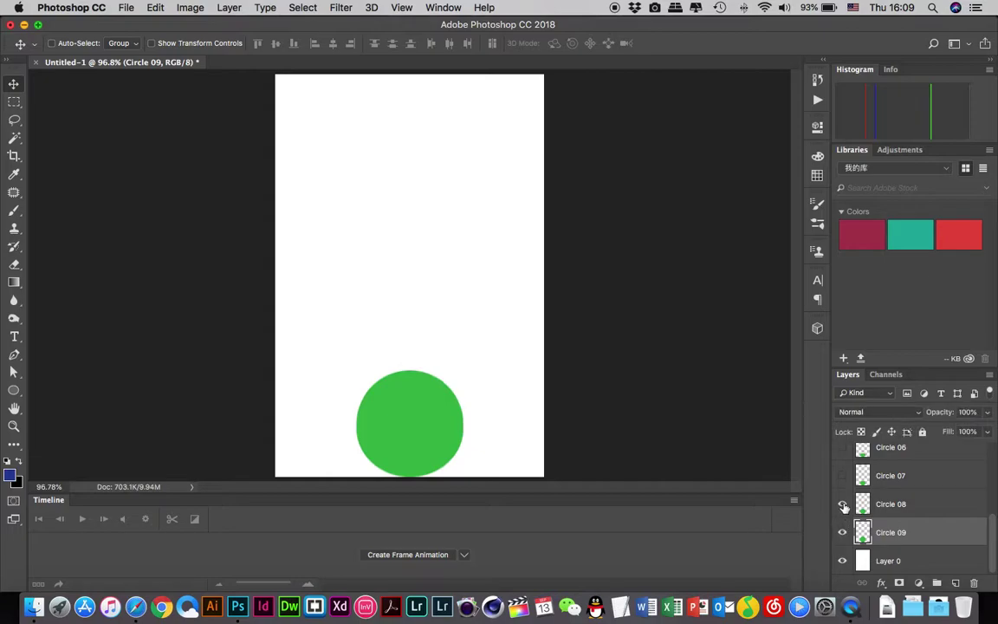
left_click(842, 506)
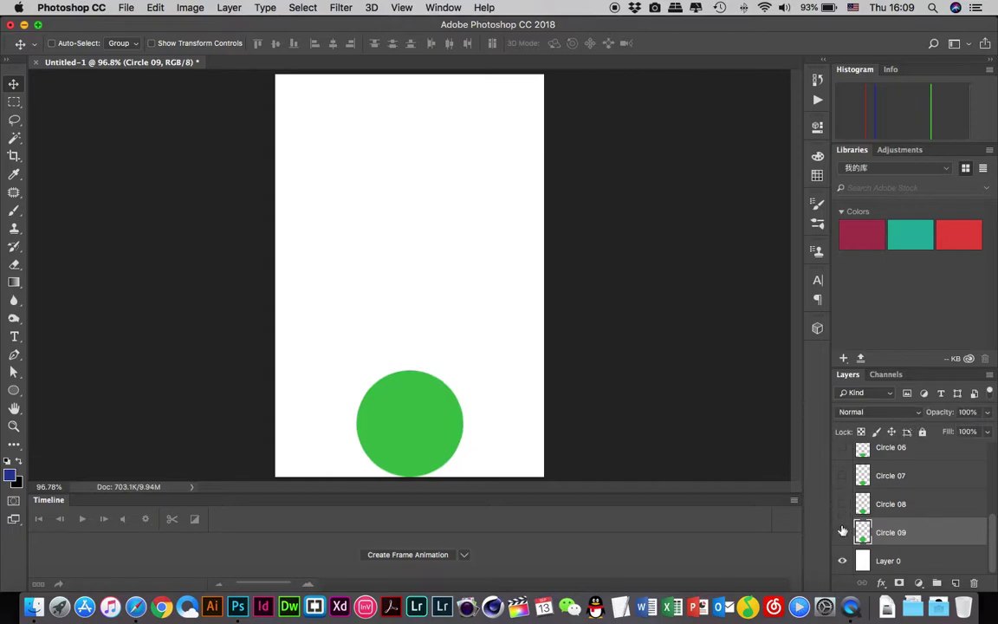
Step: Compare the circles on the Circle 04 and Circle 09 layers by toggling the visibility of each
scroll(883, 524, "up", 3)
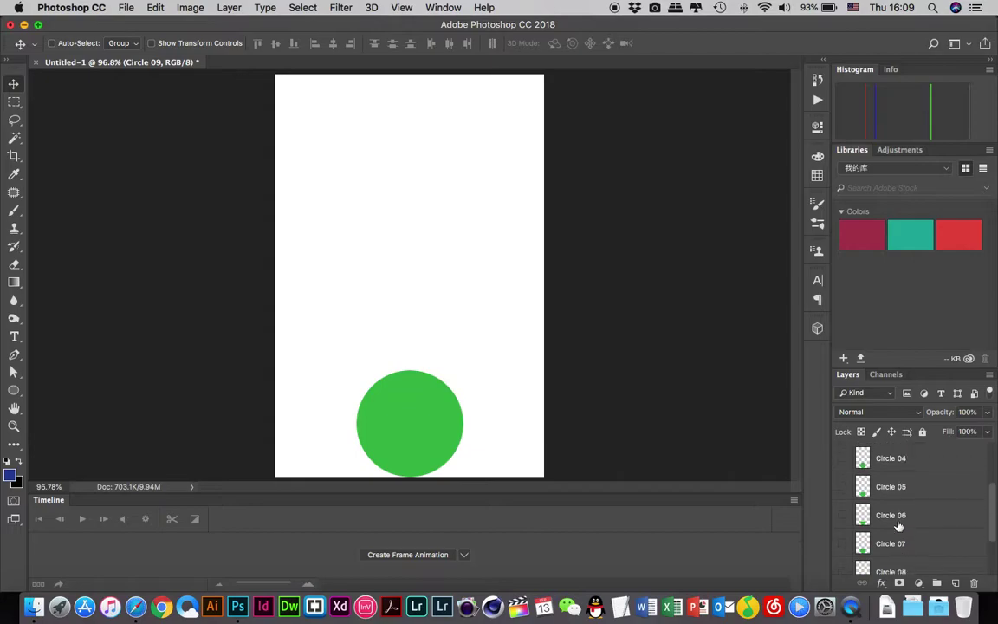
left_click(841, 457)
left_click(885, 466)
left_click(842, 458)
scroll(910, 516, "down", 3)
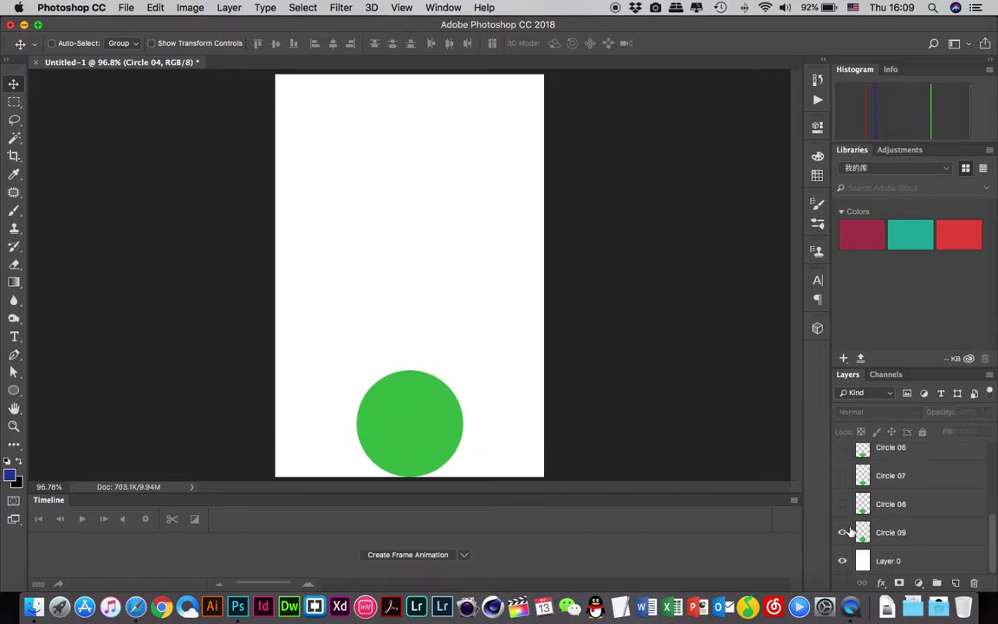
left_click(839, 532)
left_click(842, 532)
left_click(937, 515)
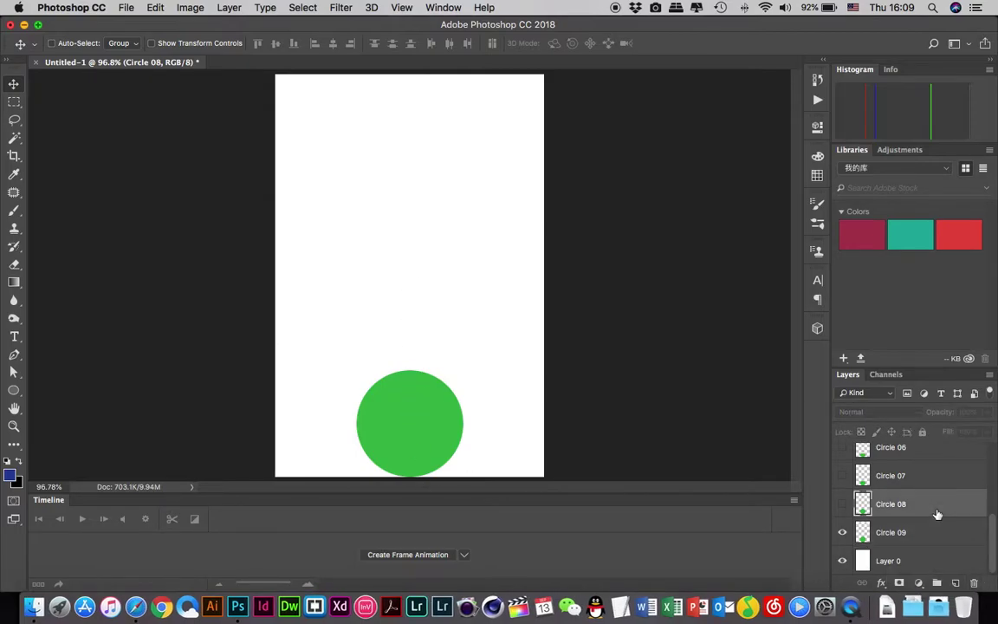
Step: Copy the Circle 09 circle straight up so it sits on top of the original, name it Circle 10, and place it beneath Circle 09
left_click(908, 534)
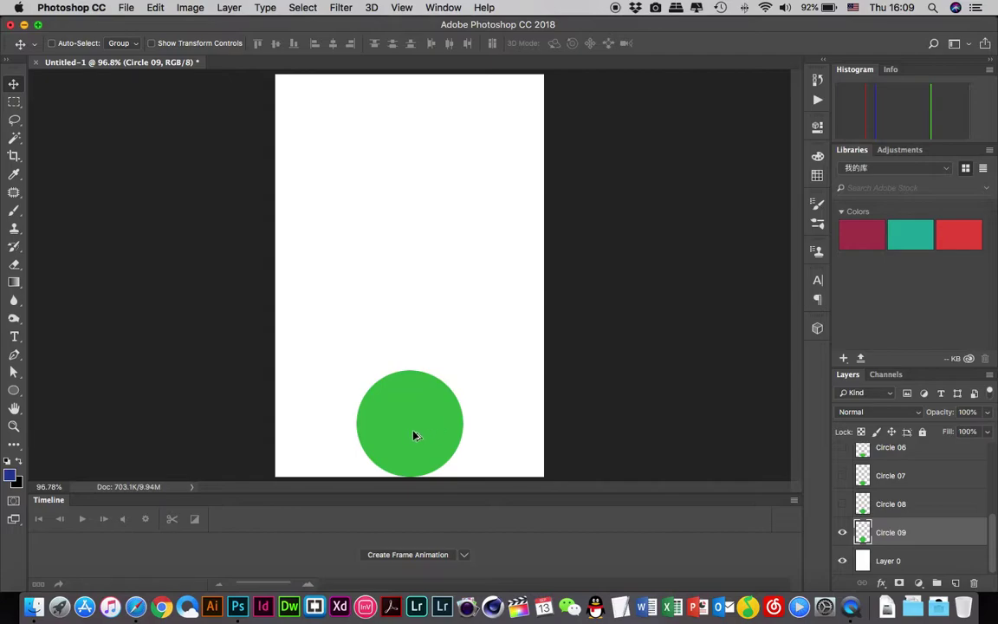
left_click_drag(423, 436, 423, 335)
scroll(945, 544, "down", 1)
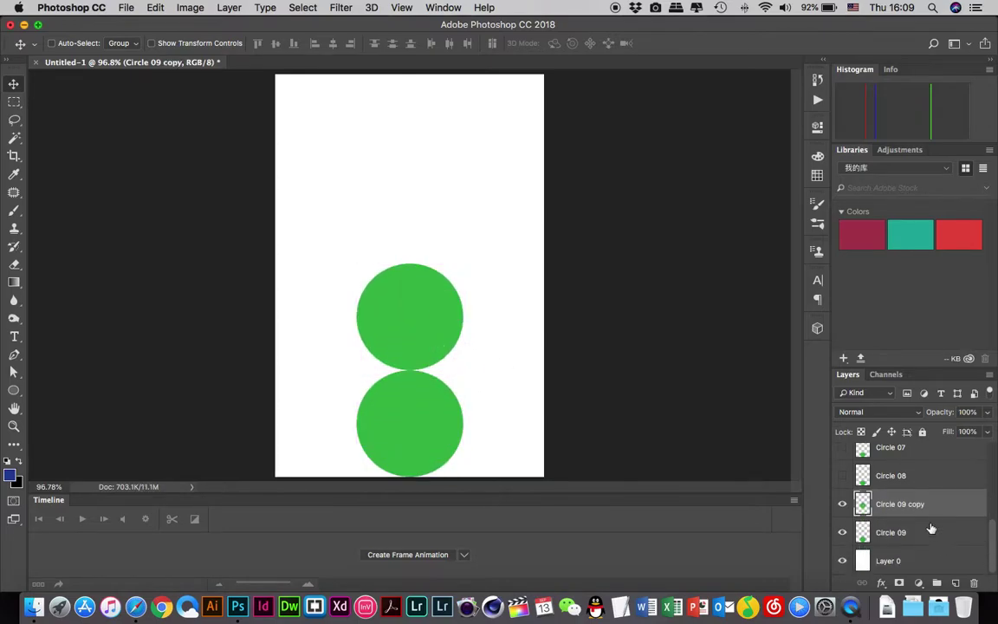
double_click(914, 505)
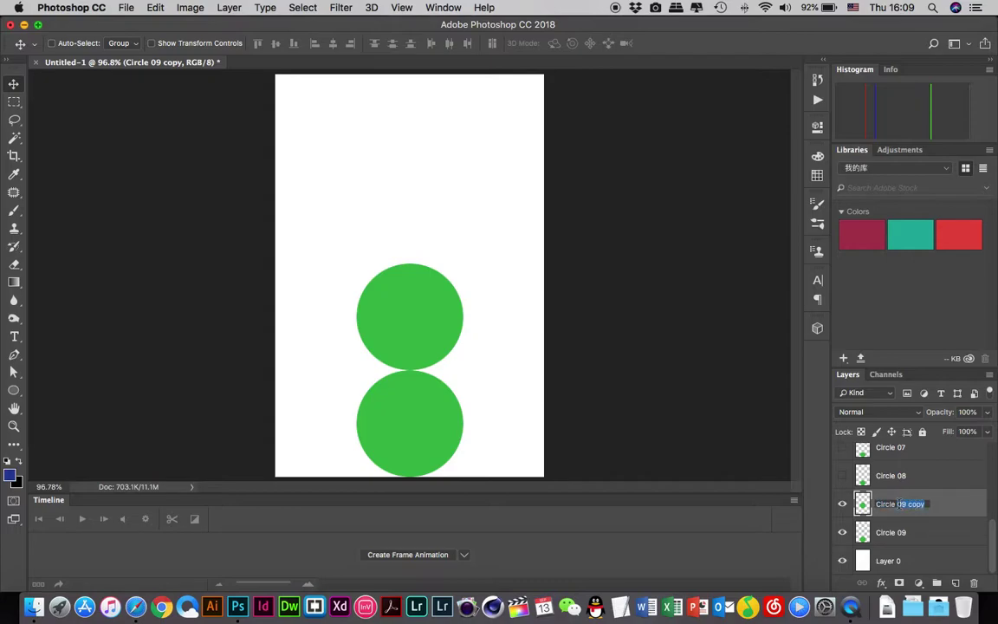
type("10")
key("Return")
left_click_drag(926, 505, 923, 541)
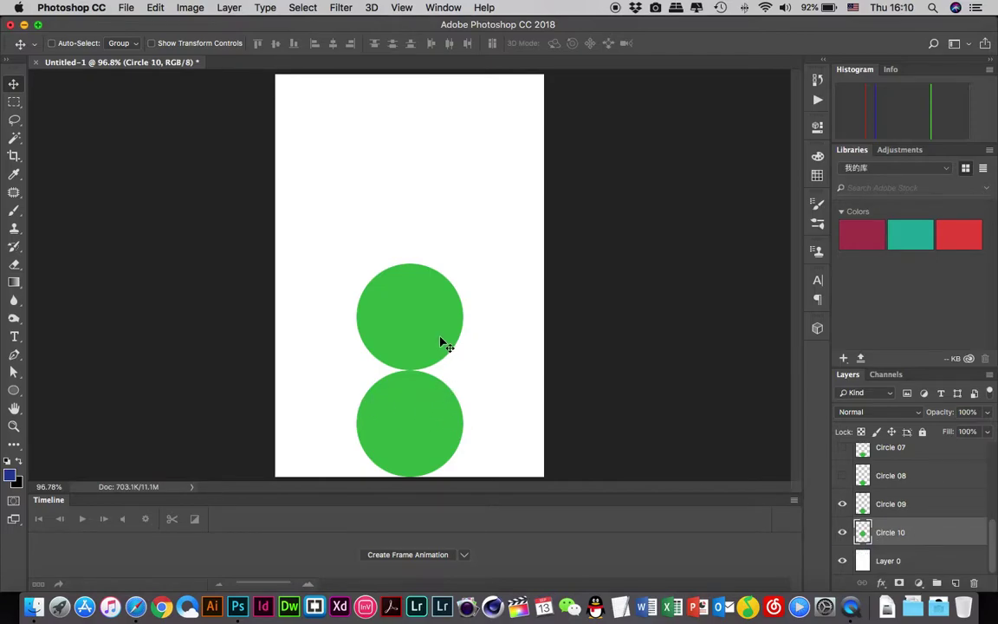
Step: Copy the Circle 10 circle straight up by one ball height, name the layer Circle 11, and place it beneath Circle 10
left_click_drag(438, 339, 438, 229)
double_click(923, 532)
type("11")
key("Return")
scroll(923, 519, "down", 1)
left_click_drag(923, 515, 917, 539)
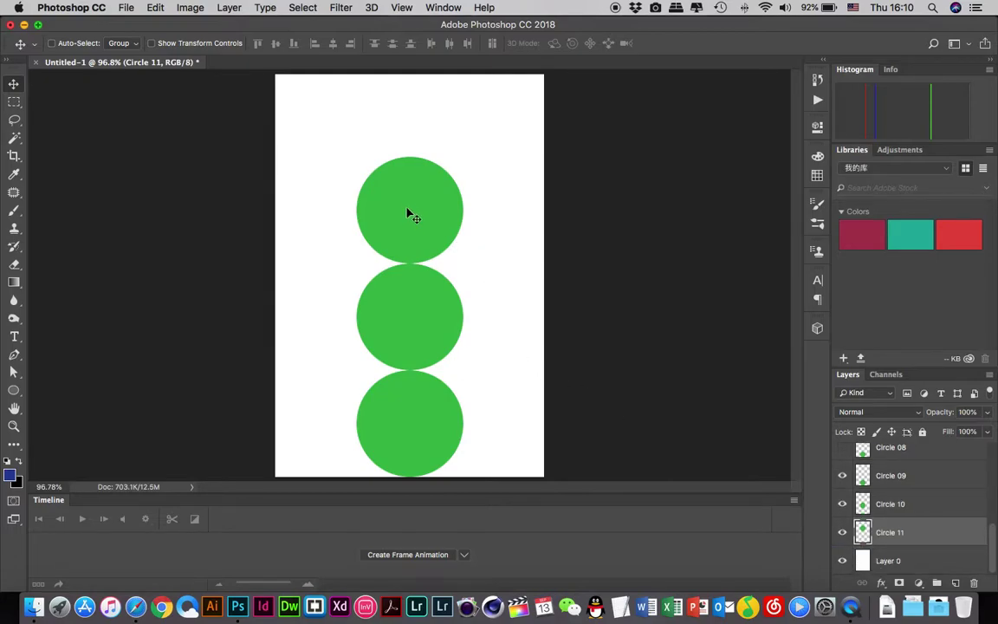
Step: Copy the Circle 11 circle straight up to the top edge of the canvas
left_click_drag(421, 230, 419, 206)
key("super+z")
left_click_drag(421, 217, 428, 142)
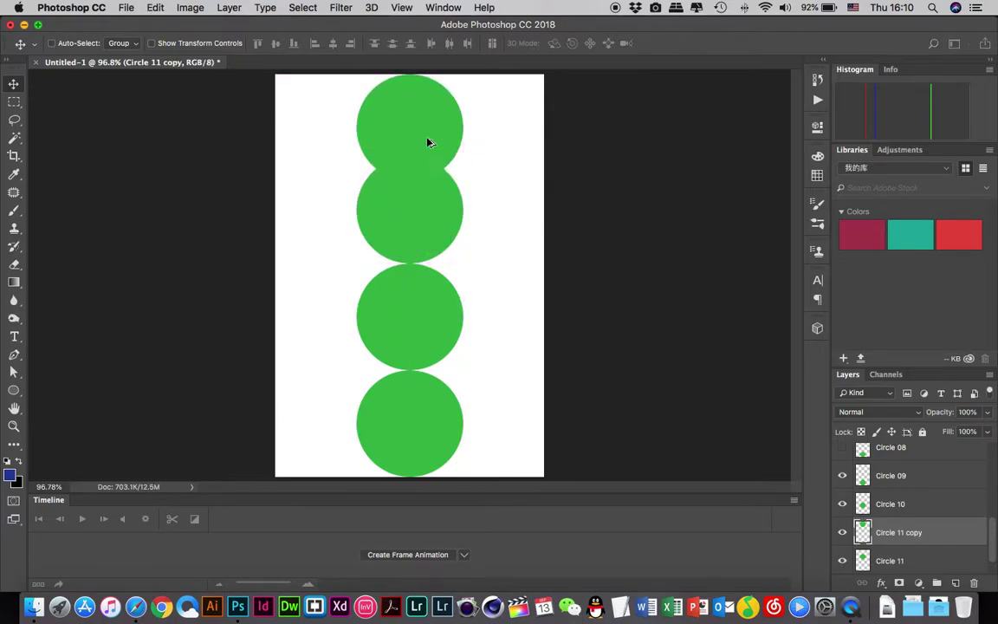
Step: Name the copied layer Circle 12 and place it beneath Circle 11 in the layer stack
double_click(924, 533)
left_click_drag(925, 532, 907, 532)
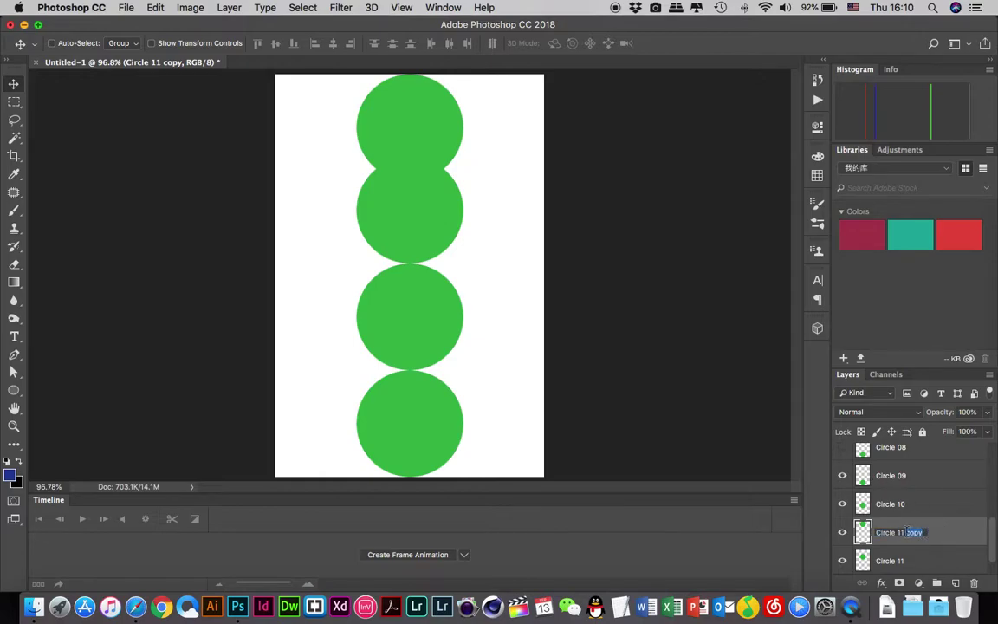
type("2")
key("Return")
scroll(962, 509, "down", 2)
left_click_drag(928, 506, 927, 536)
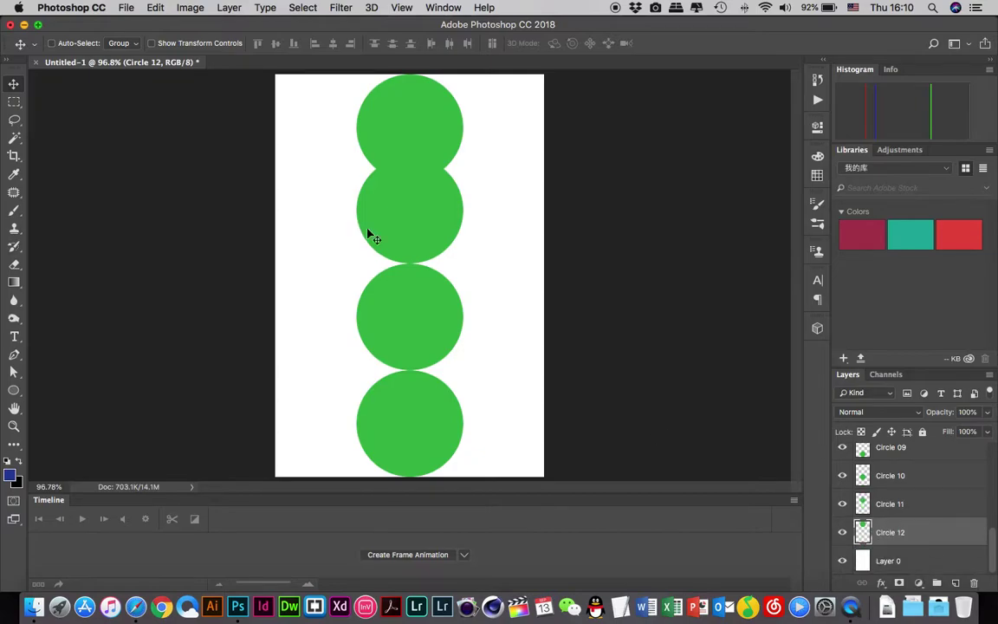
Step: Move the Circle 11 circle slightly down so it overlaps the Circle 10 circle a little
left_click_drag(421, 205, 419, 216)
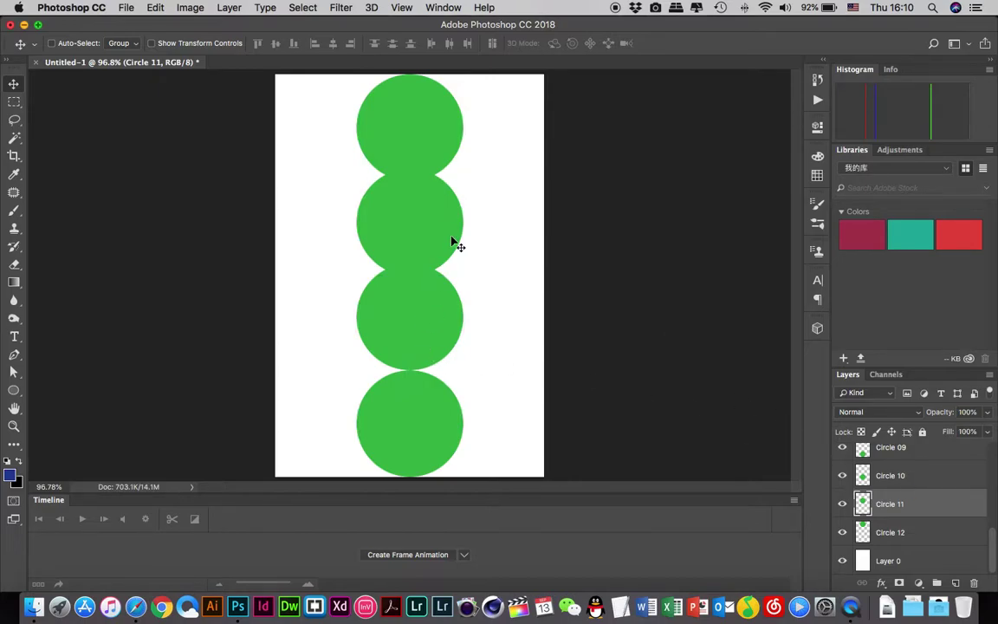
left_click(928, 531)
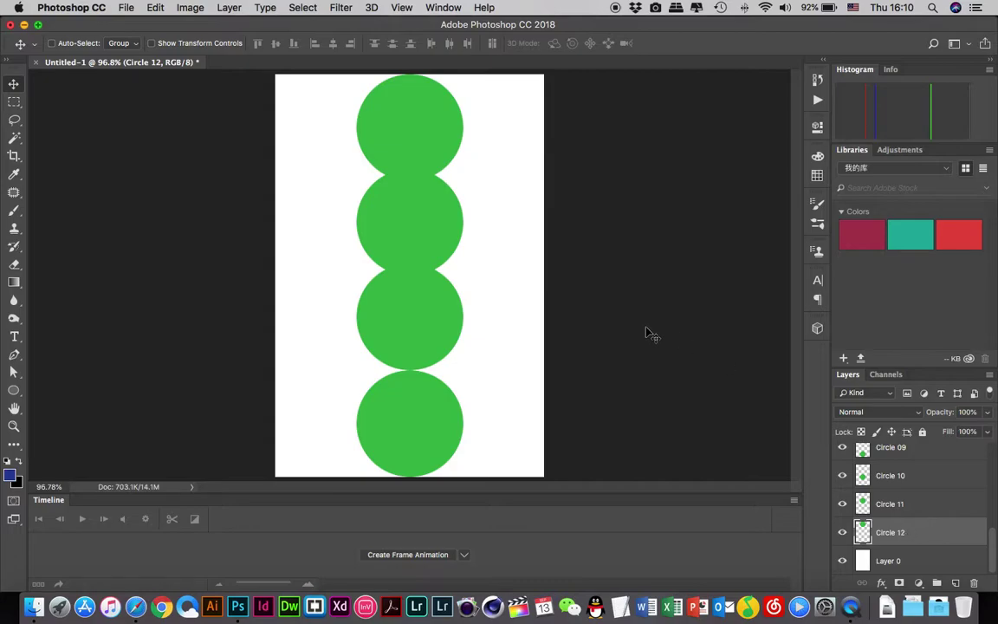
right_click(901, 536)
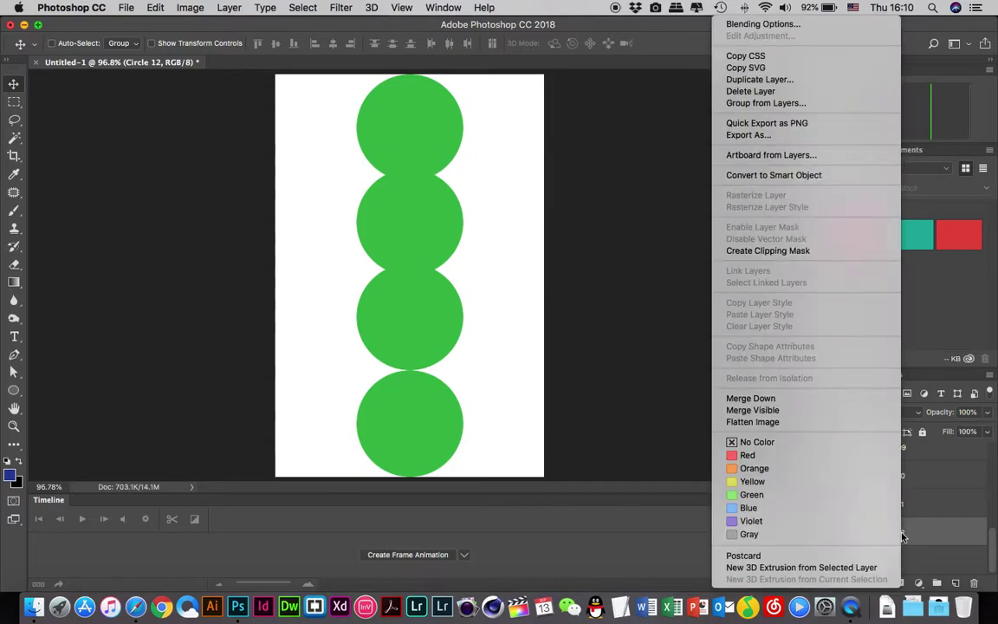
left_click(786, 92)
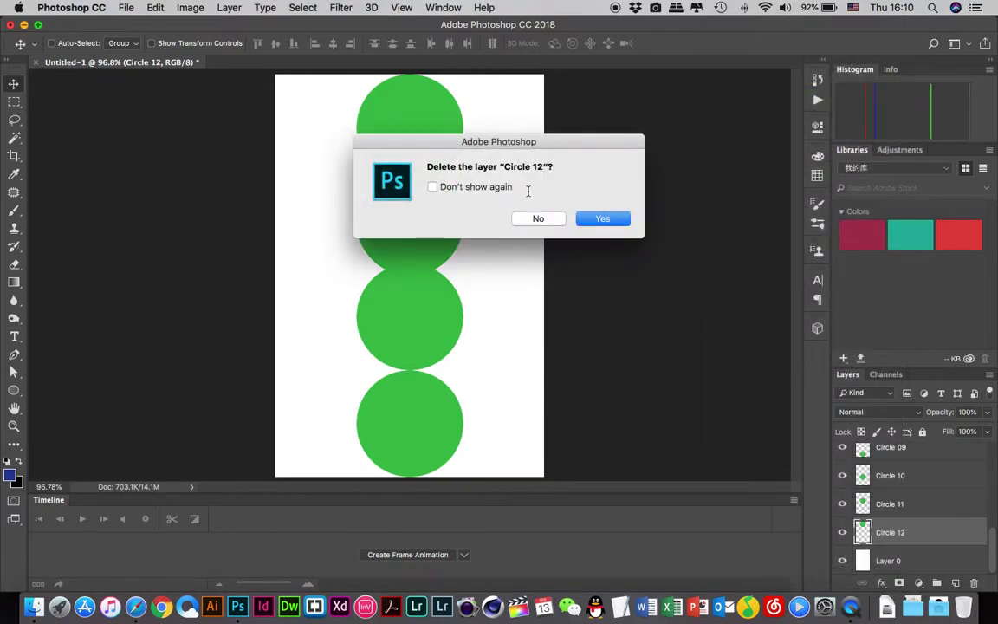
left_click(538, 219)
Step: Duplicate the Circle 12 layer as Circle 13 and place it beneath Circle 12
right_click(908, 534)
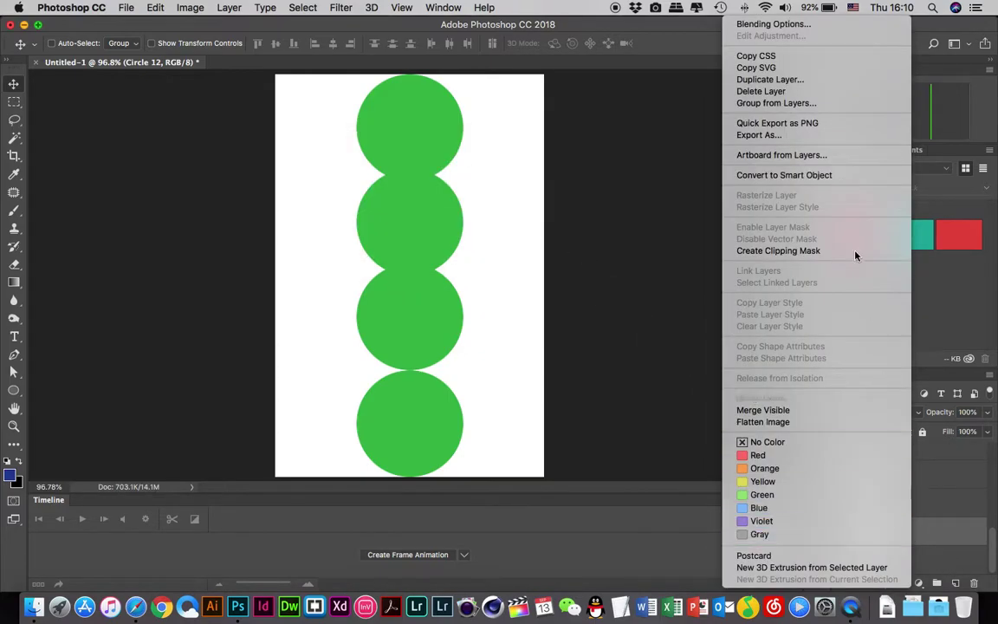
left_click(780, 79)
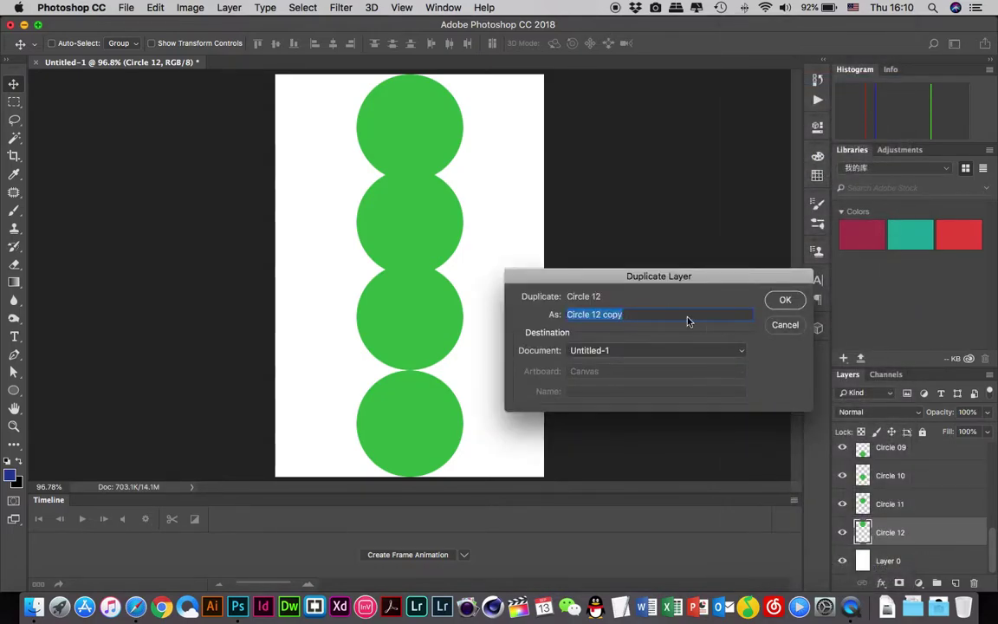
left_click(622, 314)
left_click_drag(596, 315, 728, 314)
type("3")
left_click(795, 309)
left_click_drag(928, 504, 904, 552)
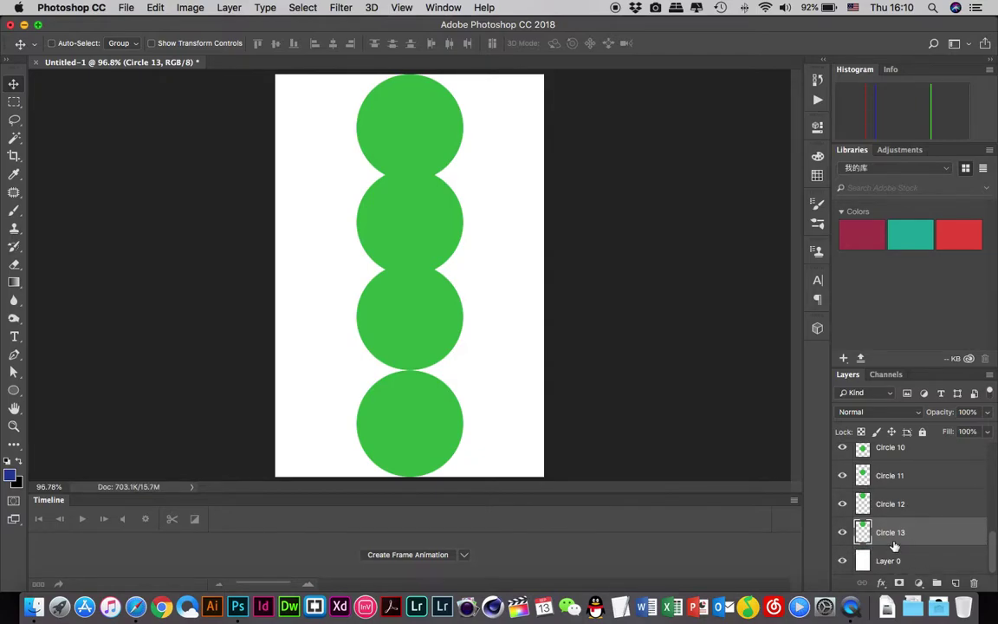
Step: Squash the Circle 13 circle against the canvas's top edge to about 79% of its height
key("super+t")
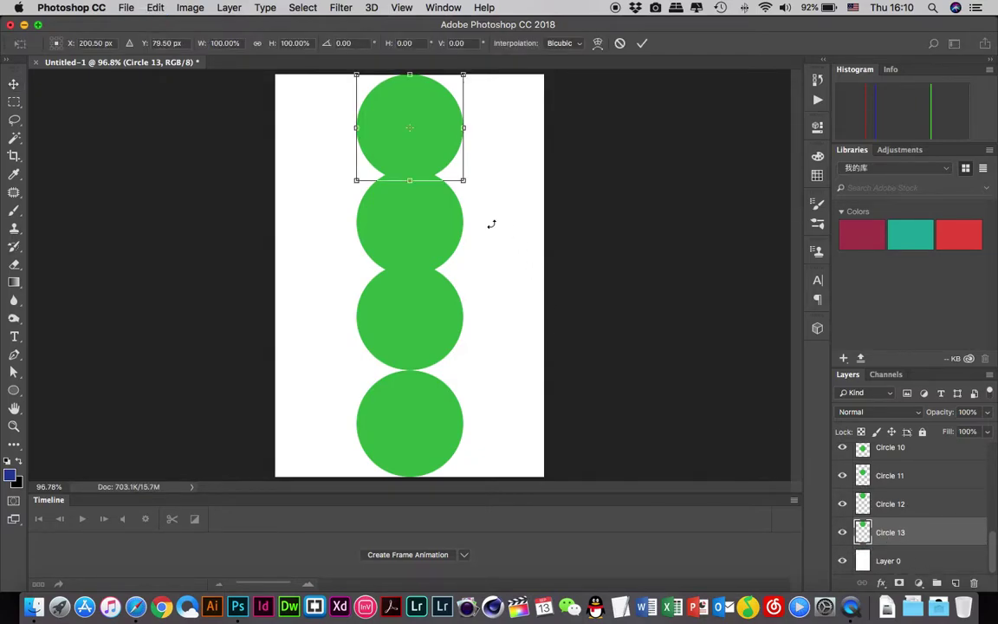
left_click_drag(411, 183, 411, 162)
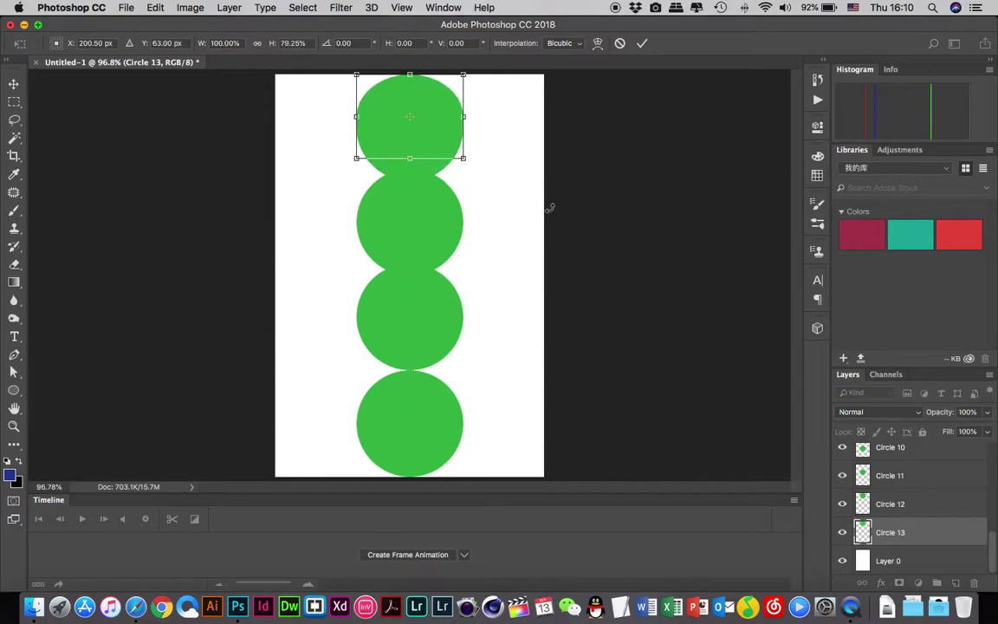
key("Return")
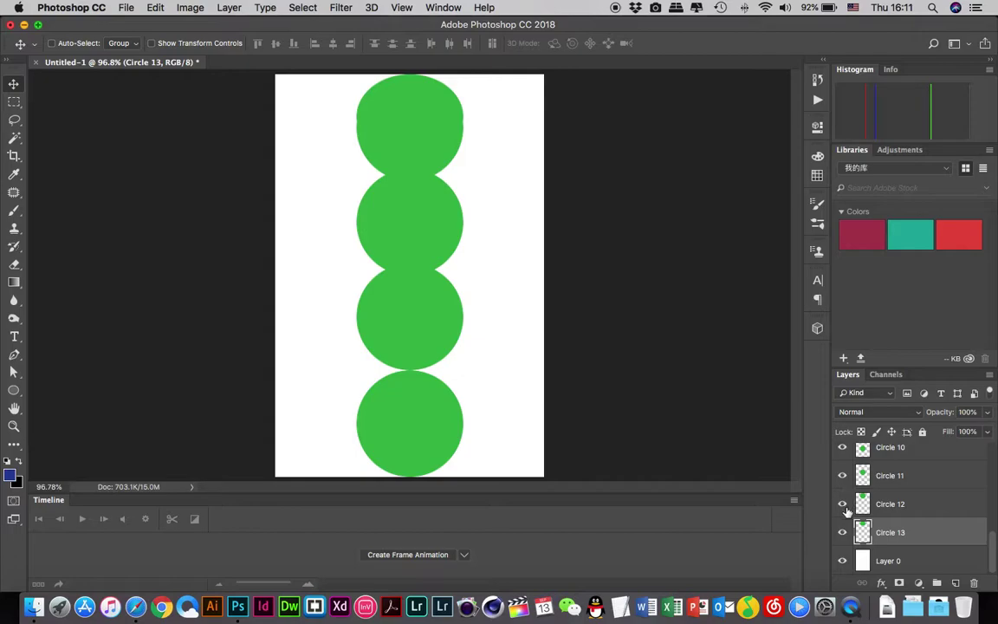
Step: Hide the Circle 09 to Circle 12 layers, leaving only Circle 13 shown above the background
left_click(842, 475)
scroll(844, 479, "up", 1)
left_click(842, 461)
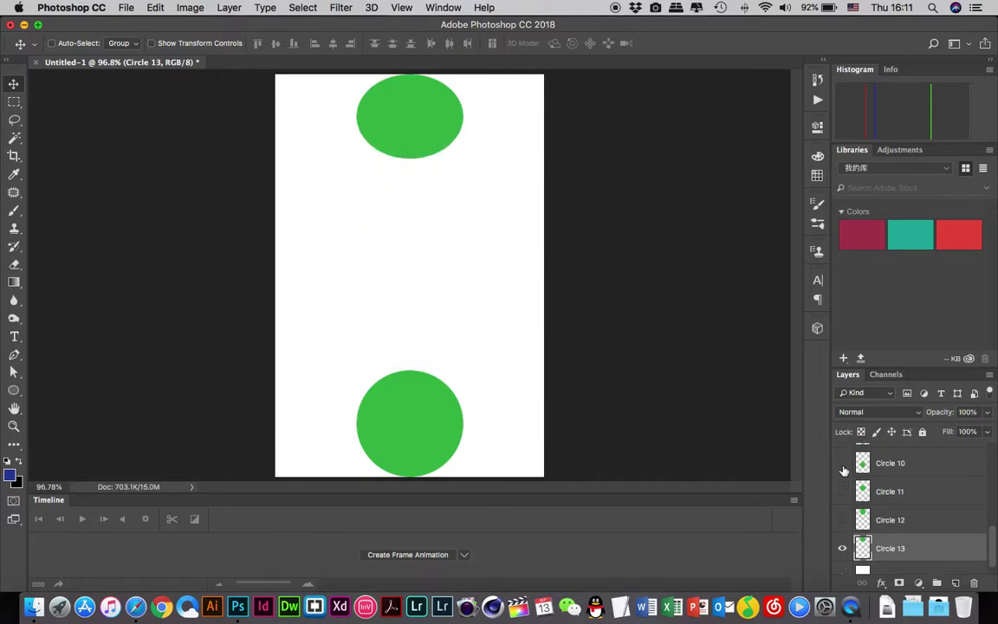
scroll(866, 486, "up", 2)
left_click(840, 475)
scroll(893, 489, "down", 2)
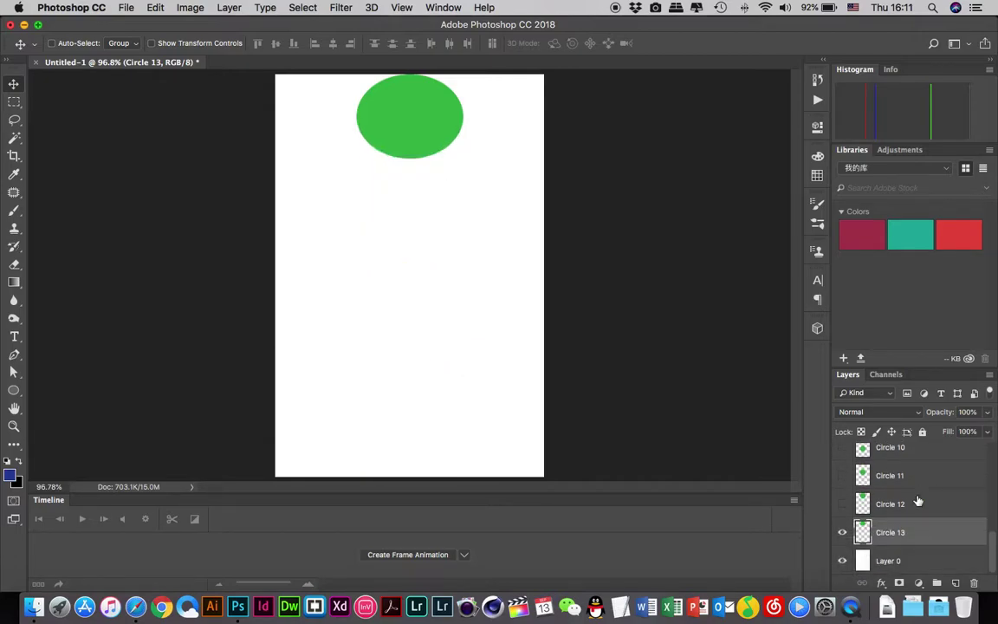
Step: Duplicate the Circle 13 layer as Circle 14 and place it beneath Circle 13
right_click(913, 534)
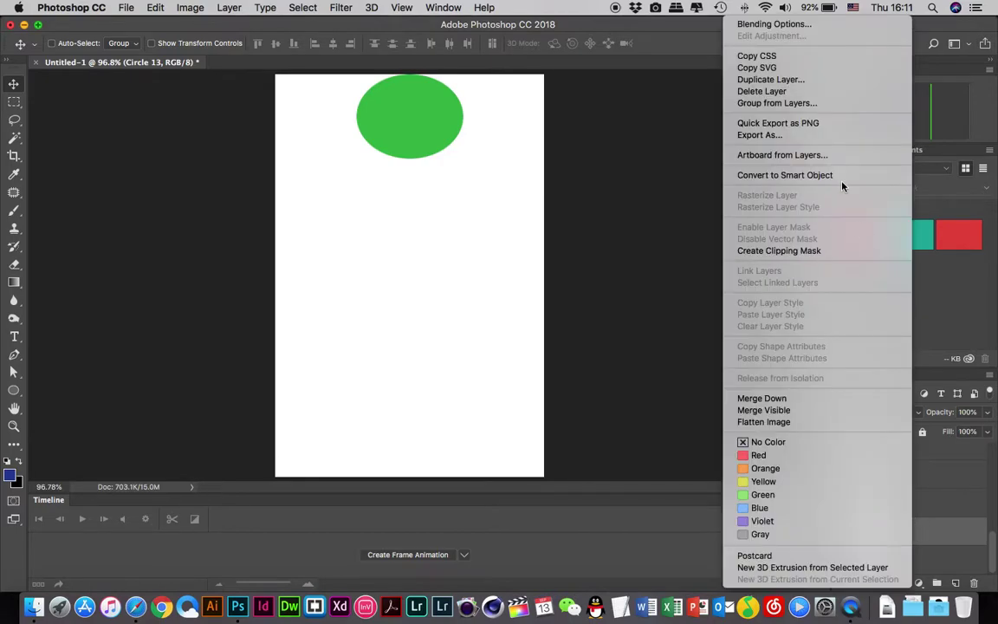
left_click(771, 79)
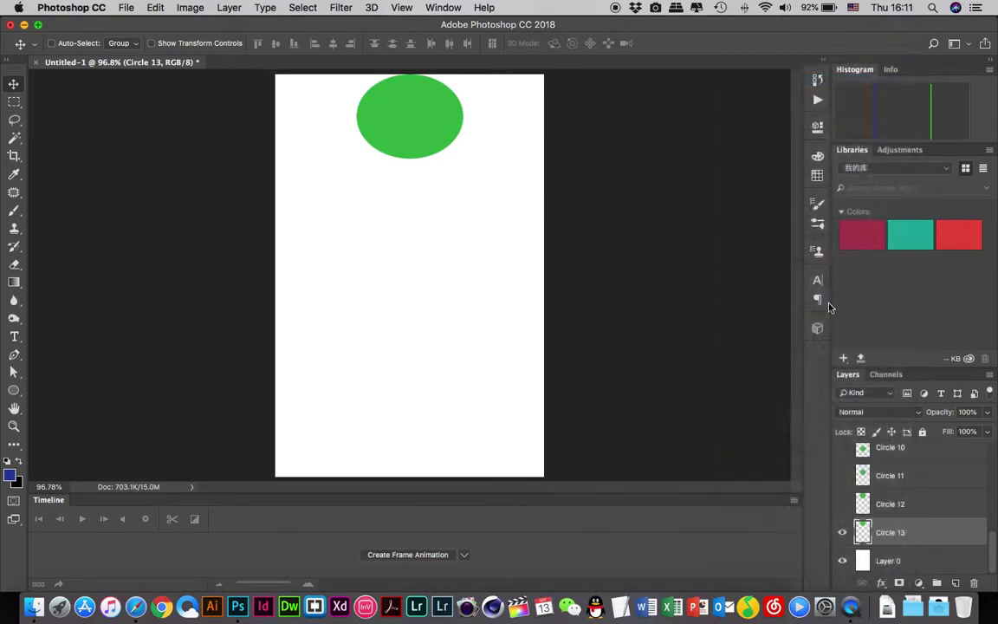
left_click(606, 315)
left_click_drag(596, 314, 684, 321)
type("4")
left_click(785, 299)
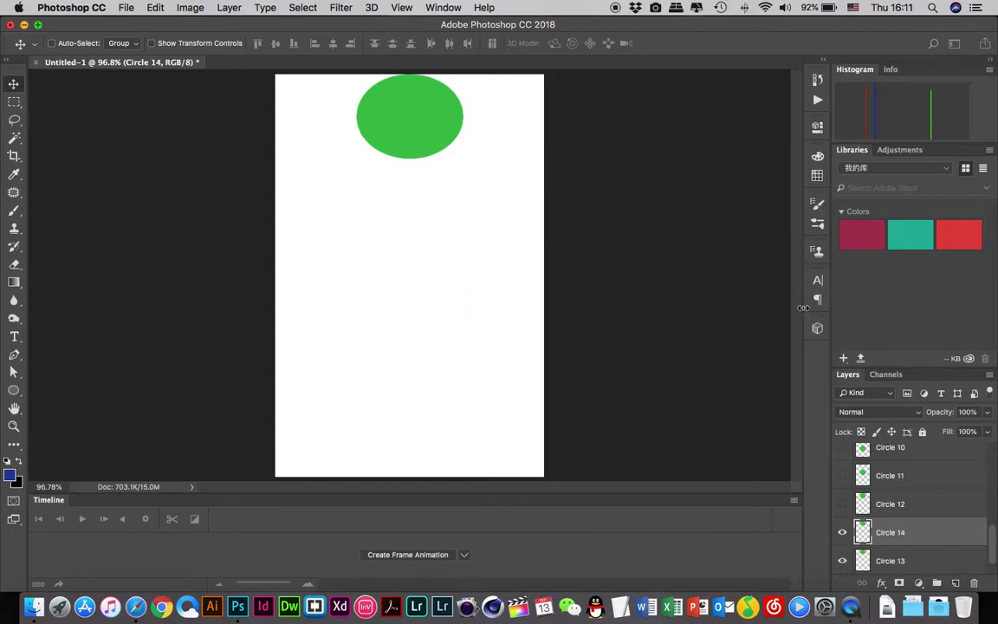
left_click_drag(933, 515, 914, 540)
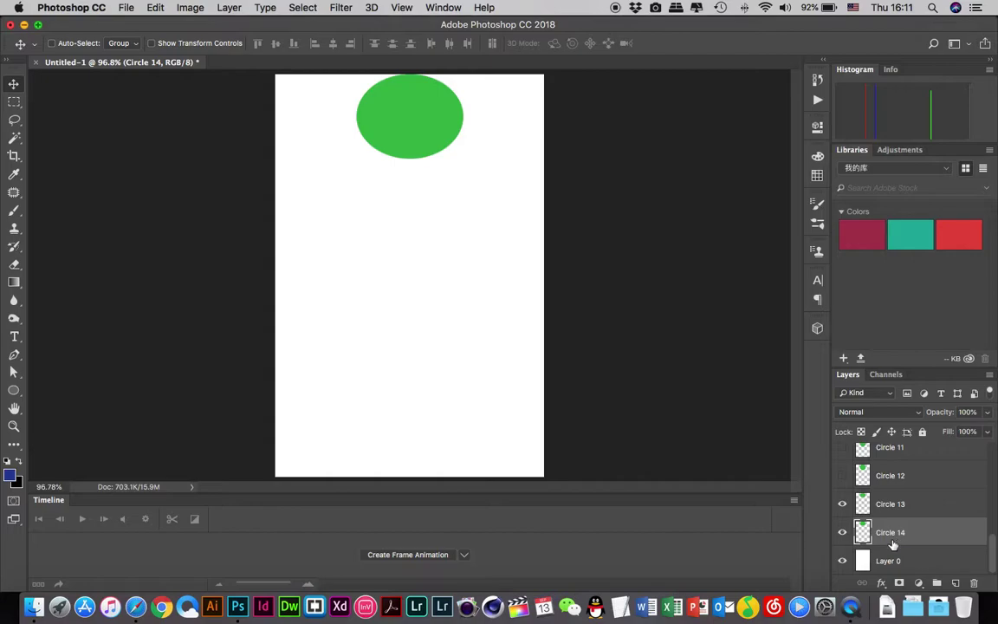
Step: Squash the Circle 14 shape a little further up against the canvas's top edge and hide Circle 13
key("super+t")
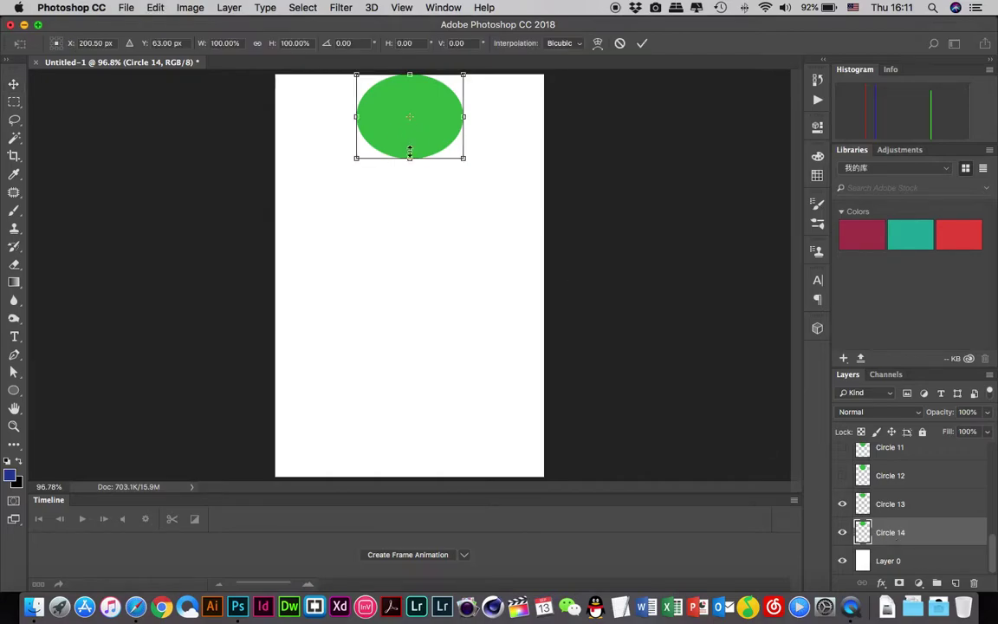
left_click_drag(411, 157, 414, 149)
key("Escape")
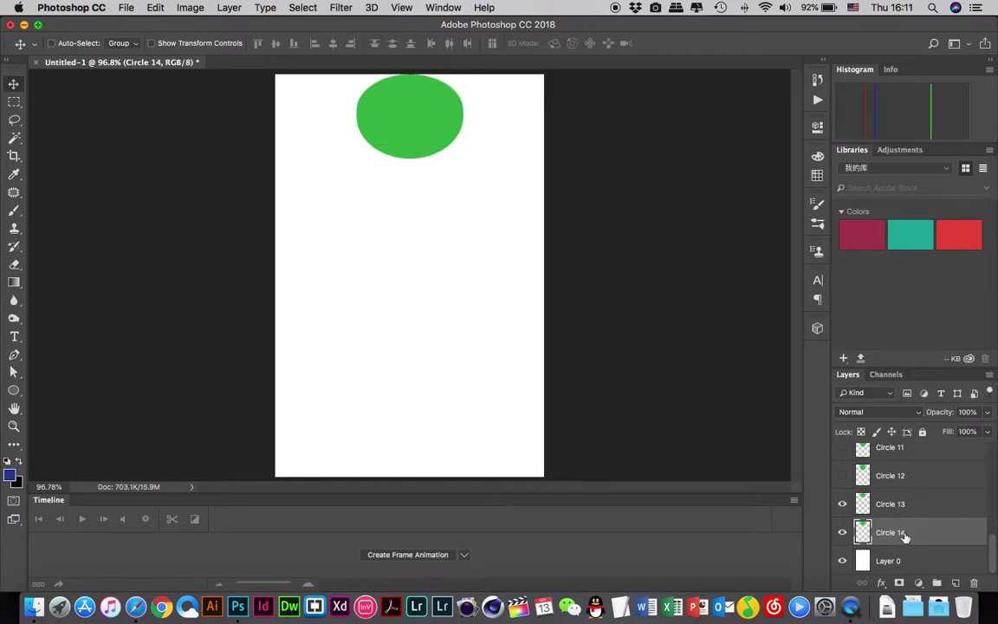
left_click(842, 504)
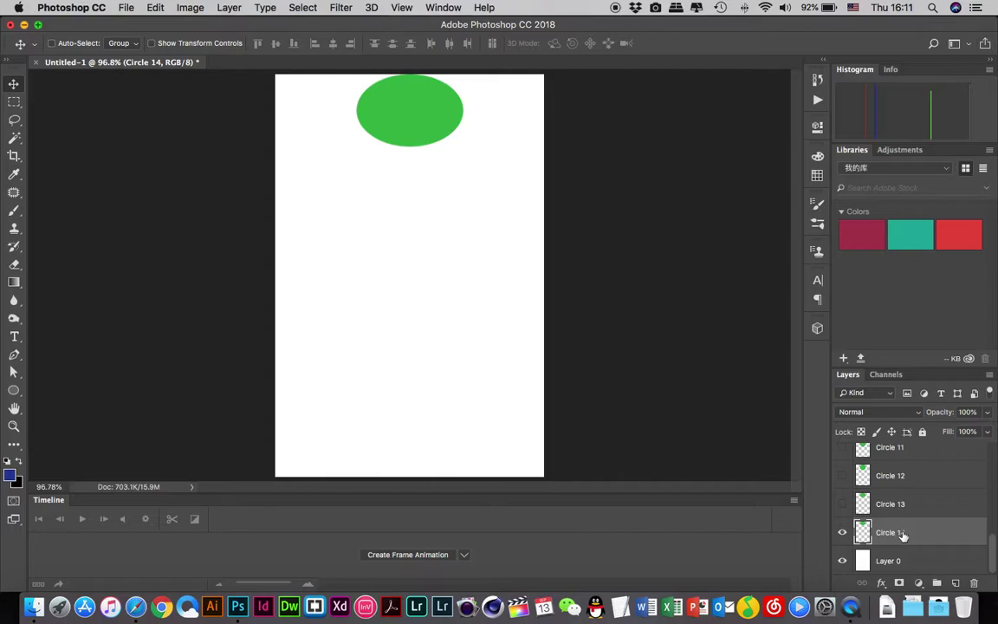
Step: Duplicate the Circle 14 layer as Circle 15 and place it beneath Circle 14
right_click(902, 535)
left_click(782, 81)
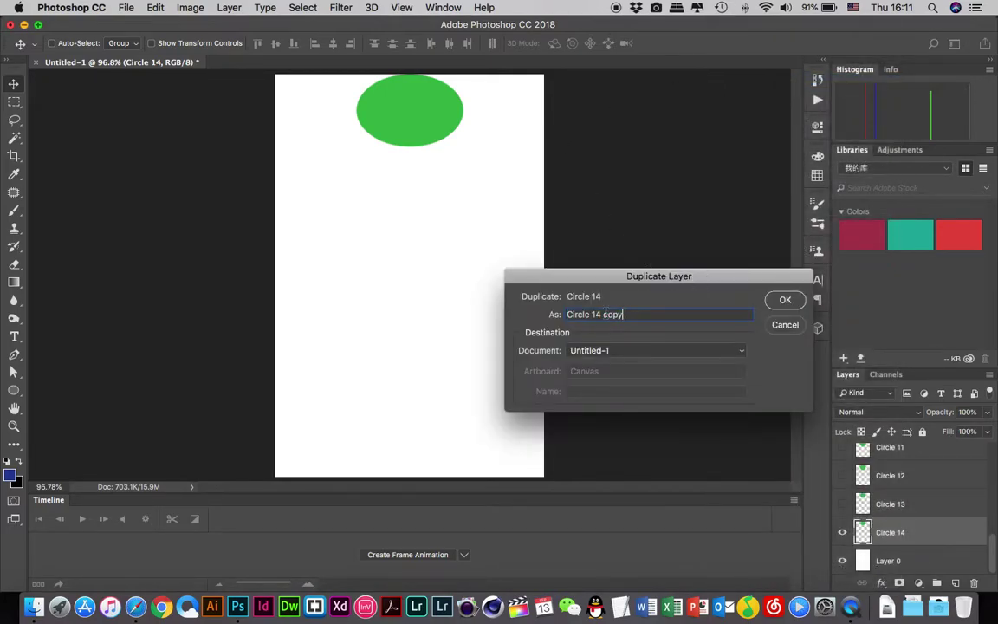
left_click_drag(596, 314, 708, 318)
type("5")
key("Return")
left_click_drag(939, 503, 934, 535)
Step: Stretch the Circle 15 shape slightly downward, keeping its upper edge against the top of the canvas
key("super+t")
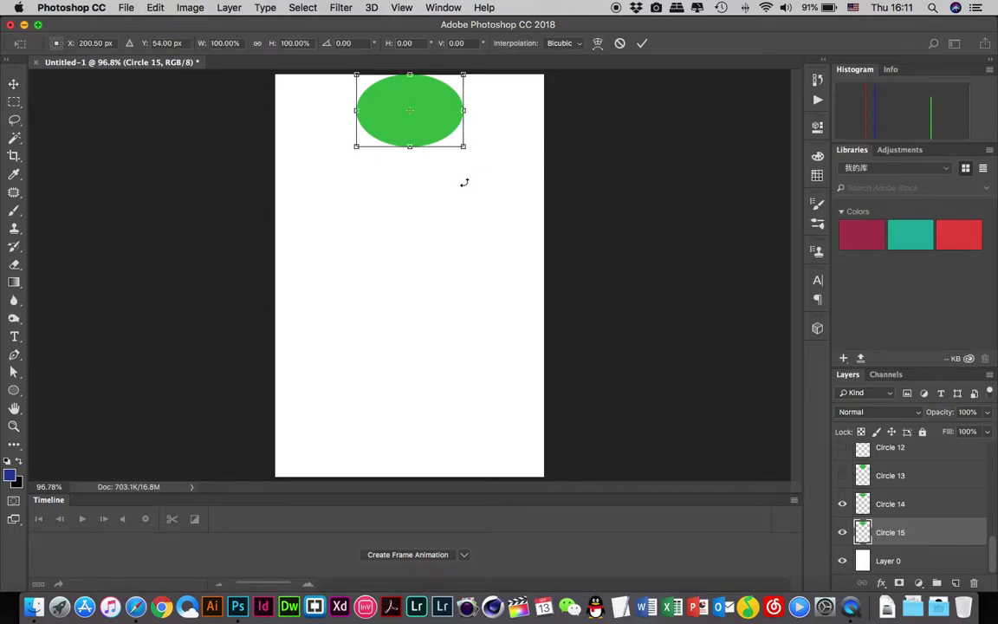
left_click_drag(410, 149, 411, 161)
key("Return")
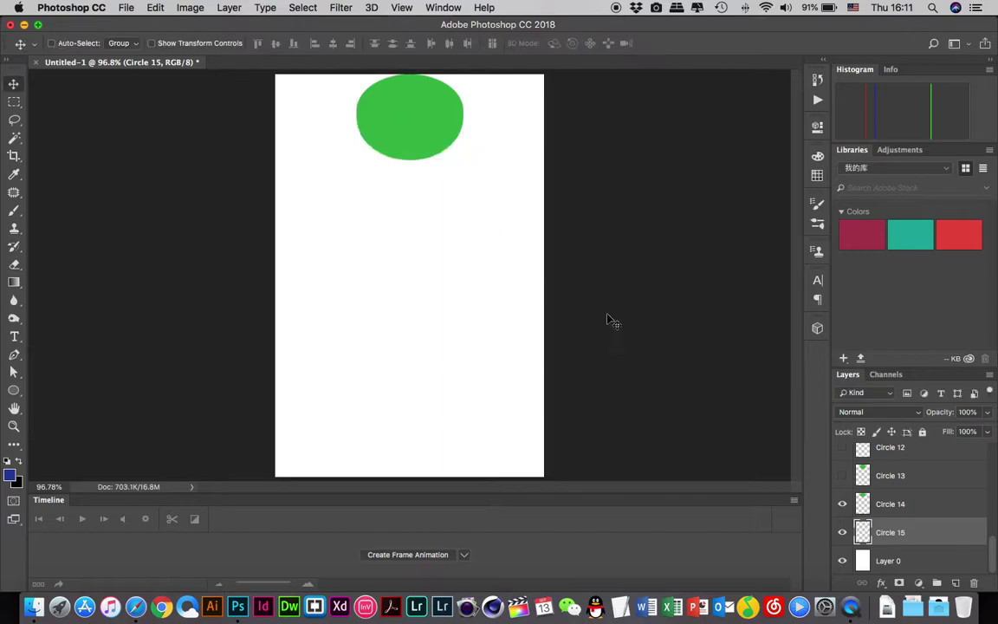
Step: Duplicate the Circle 15 layer as Circle 16 and place it beneath Circle 15
right_click(920, 531)
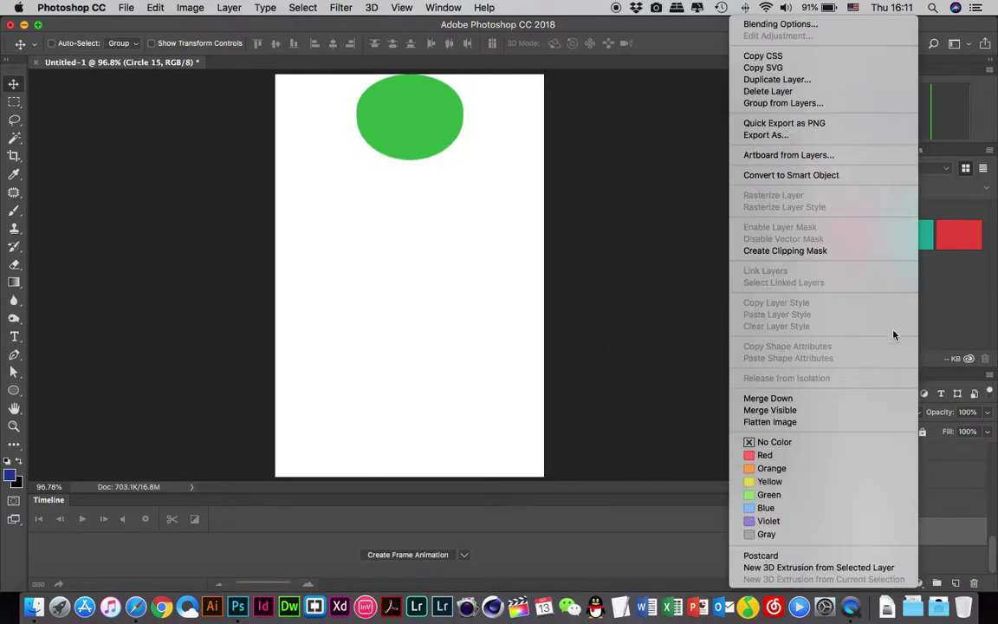
left_click(777, 79)
left_click(605, 314)
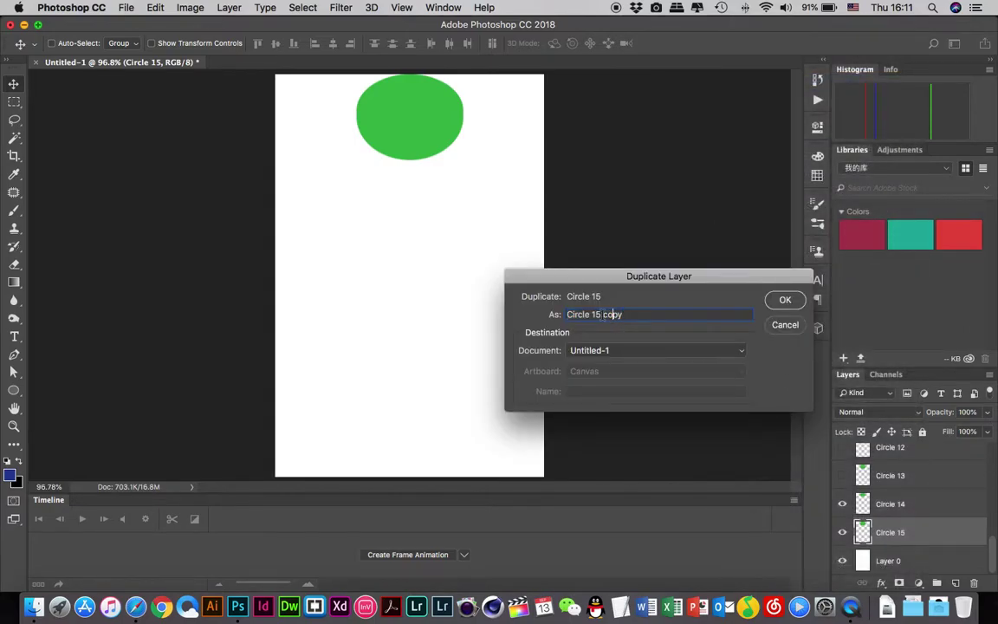
left_click_drag(596, 314, 674, 327)
type("6")
left_click(783, 300)
left_click_drag(920, 507, 918, 551)
Step: Stretch the Circle 16 shape downward until it is almost round, and hide the Circle 14 and Circle 15 layers
key("super+t")
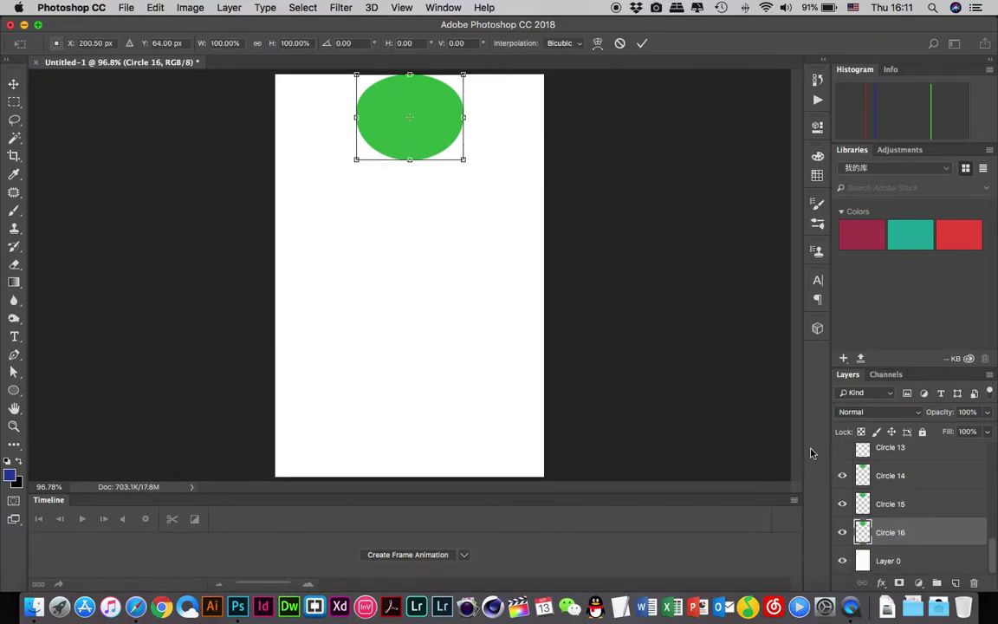
left_click_drag(410, 161, 411, 179)
key("Return")
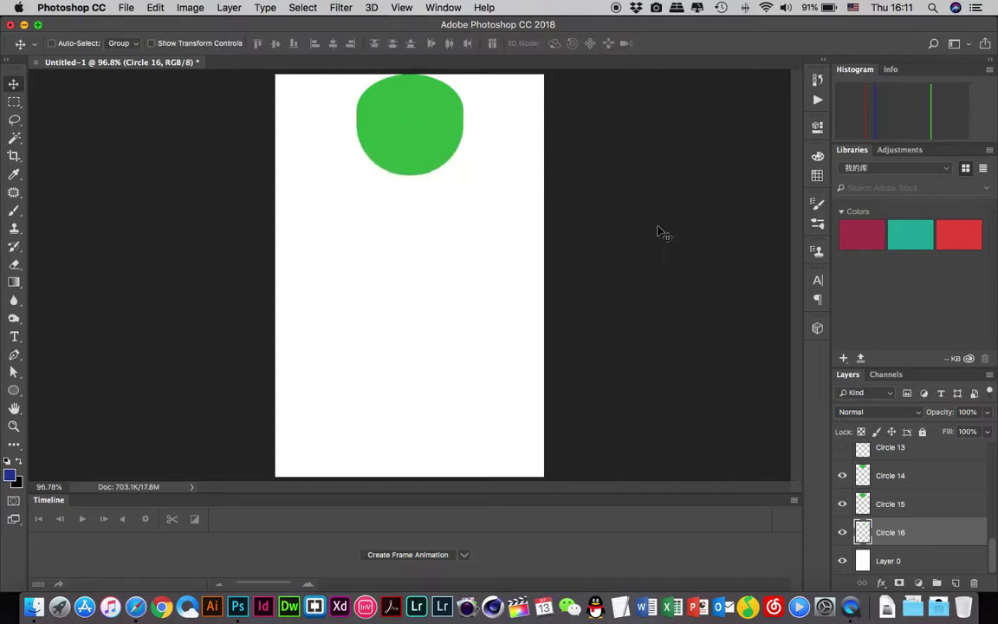
left_click(841, 476)
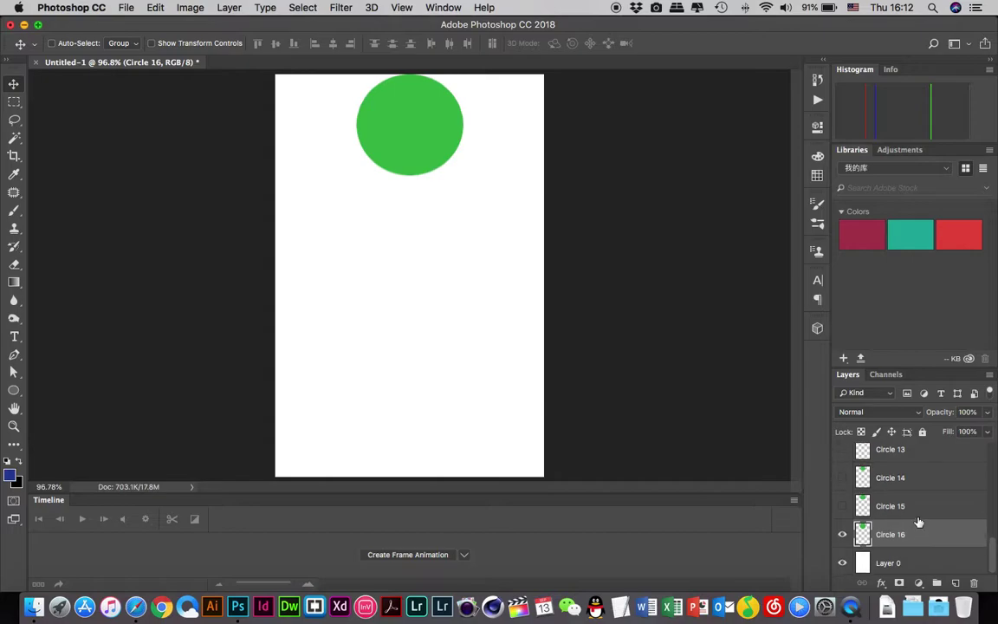
Step: Compare the Circle 12 circle with the Circle 16 shape by toggling the visibility of Circle 12
scroll(918, 520, "up", 4)
left_click(901, 483)
left_click(901, 511)
scroll(897, 520, "down", 1)
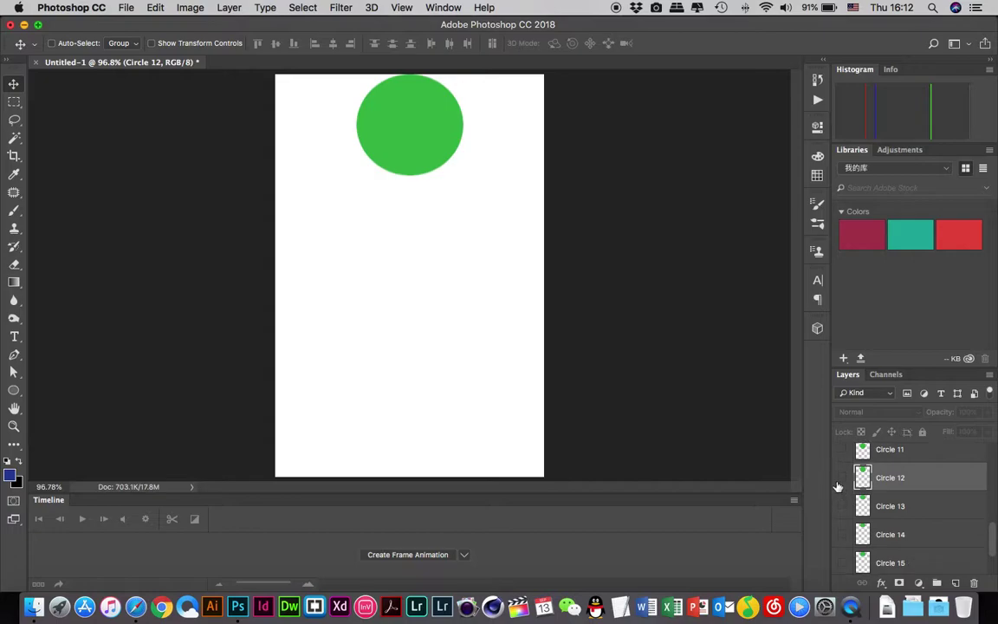
left_click(843, 480)
left_click(843, 479)
scroll(903, 487, "down", 1)
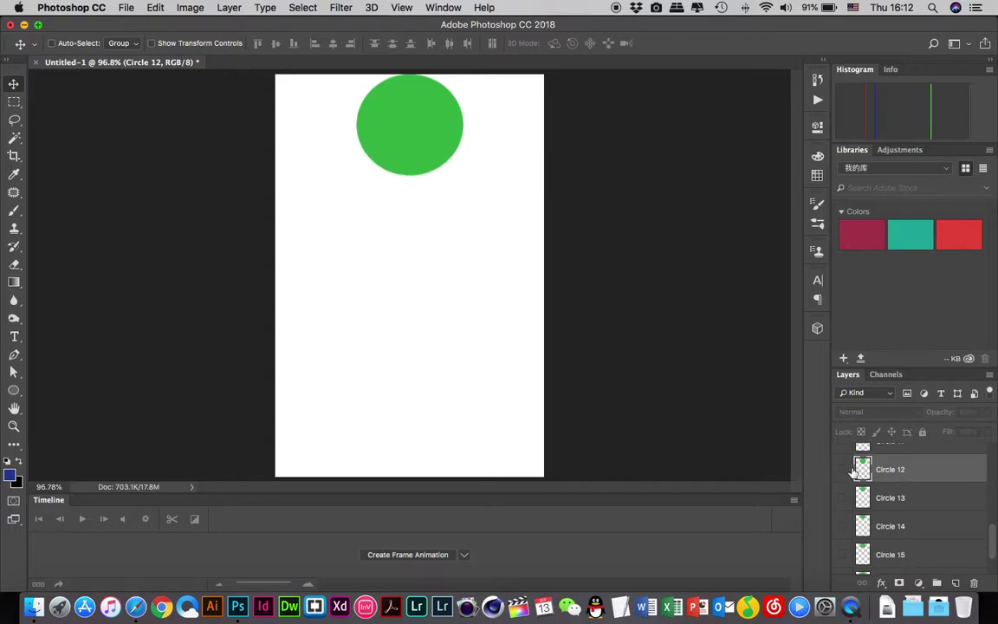
Step: Load the outline of the Circle 12 circle as a selection and leave the Circle 12 layer hidden
left_click(843, 470)
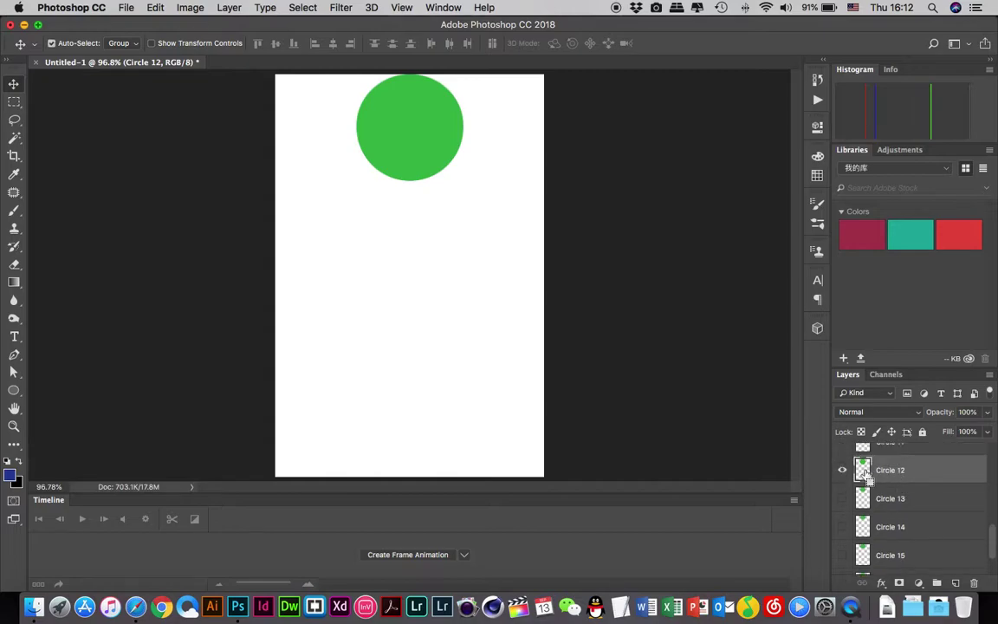
left_click(866, 474, "super")
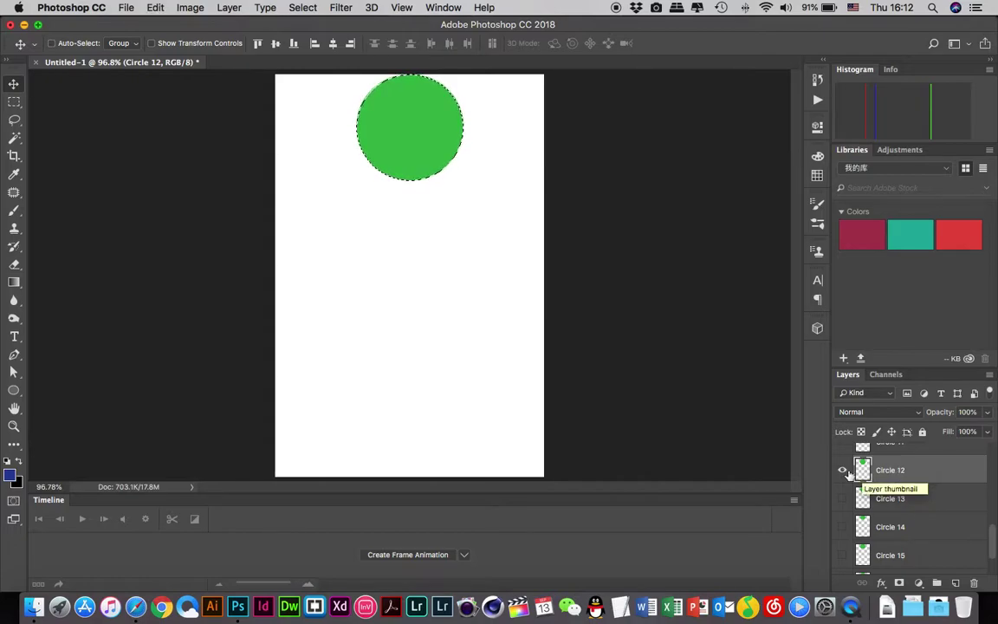
left_click(844, 472)
scroll(936, 494, "down", 2)
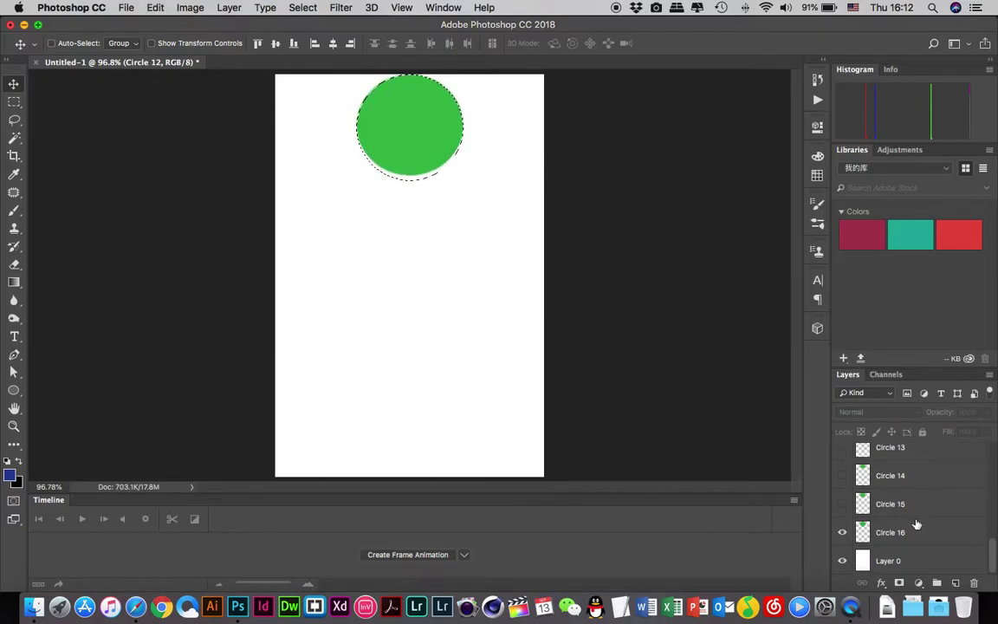
Step: Add a new layer directly above Layer 0, paste the copied round circle into it, and hide the Circle 16 layer
left_click(911, 532)
left_click(842, 532)
left_click(842, 532)
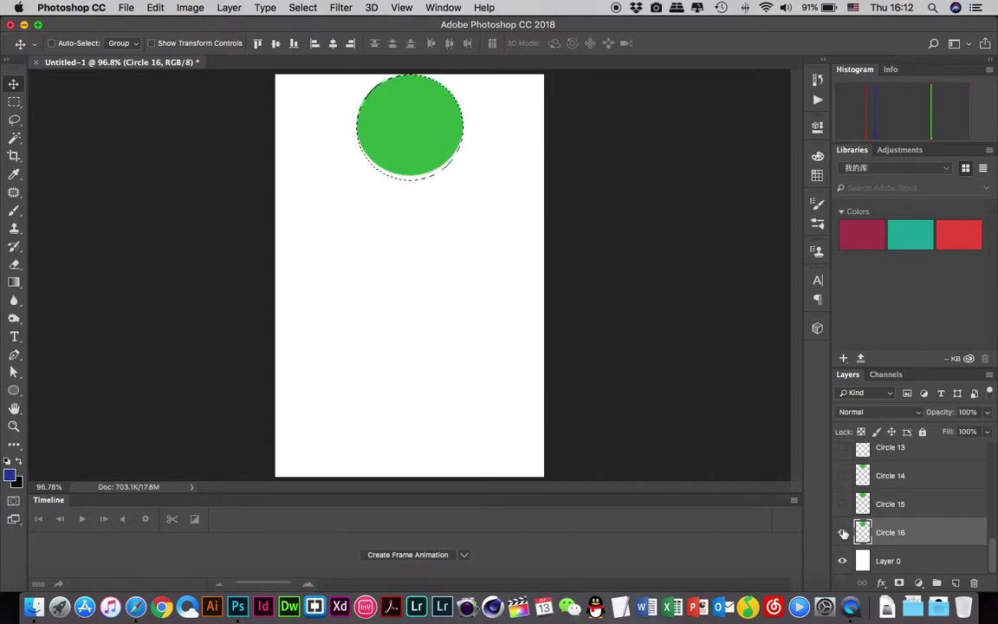
left_click(918, 564)
left_click(956, 584)
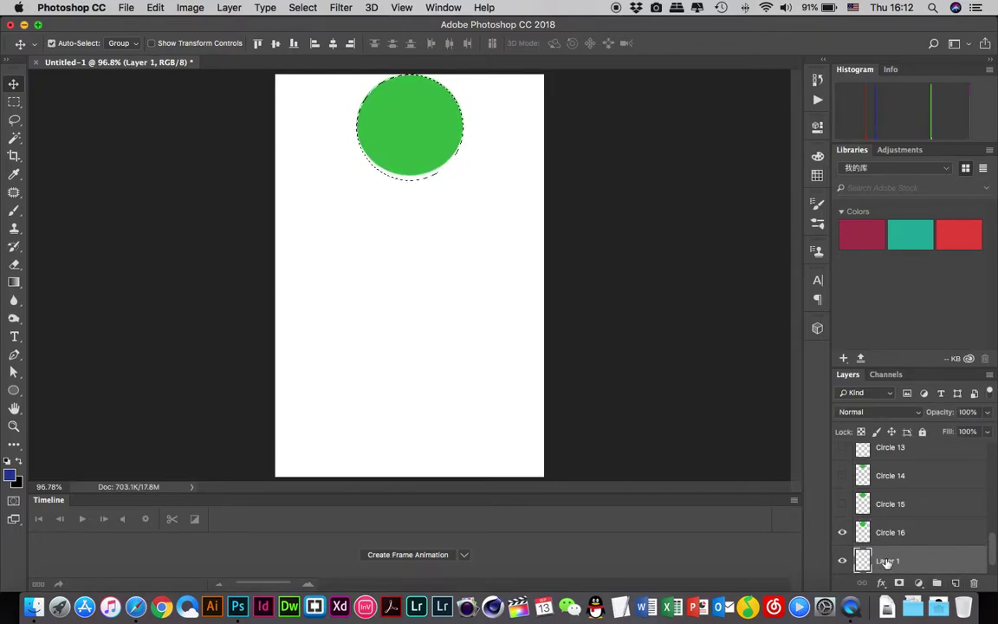
key("super+v")
left_click(843, 533)
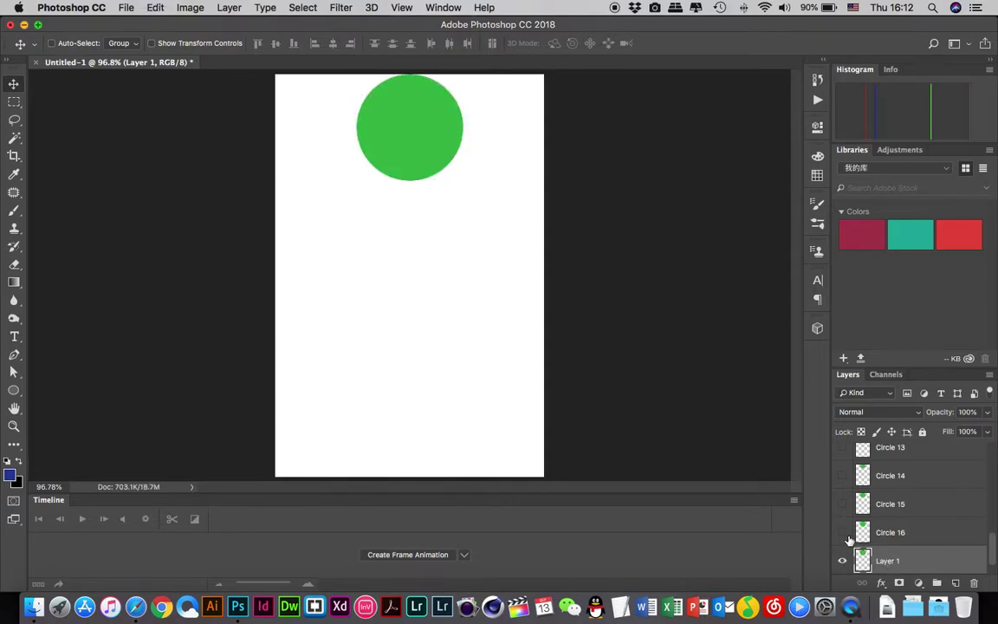
Step: Rename the new layer with the pasted circle as Circle 17
left_click(902, 560)
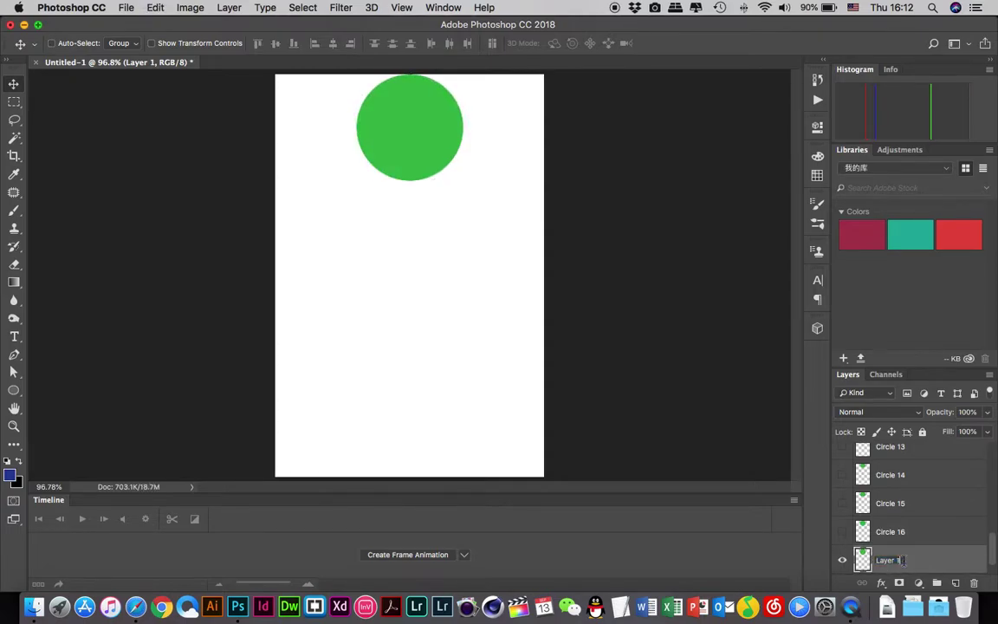
left_click_drag(902, 561, 875, 561)
type("Circle 17")
key("Return")
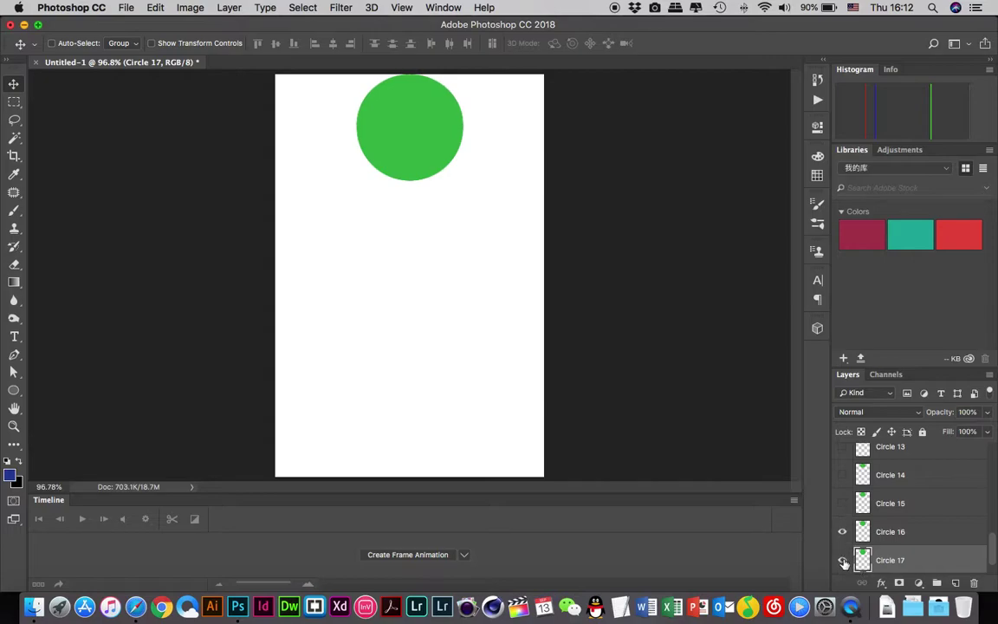
Step: Compare the circle shapes on layers Circle 14 to Circle 17 by toggling their visibility
left_click(844, 532, "alt")
left_click(844, 533)
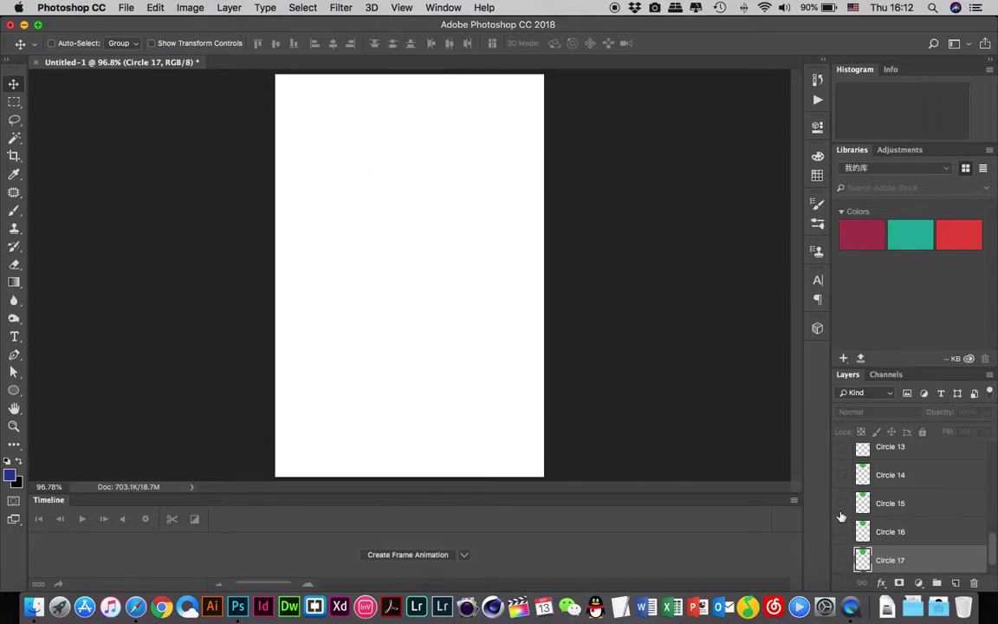
left_click(839, 561)
left_click(839, 561)
left_click(842, 475)
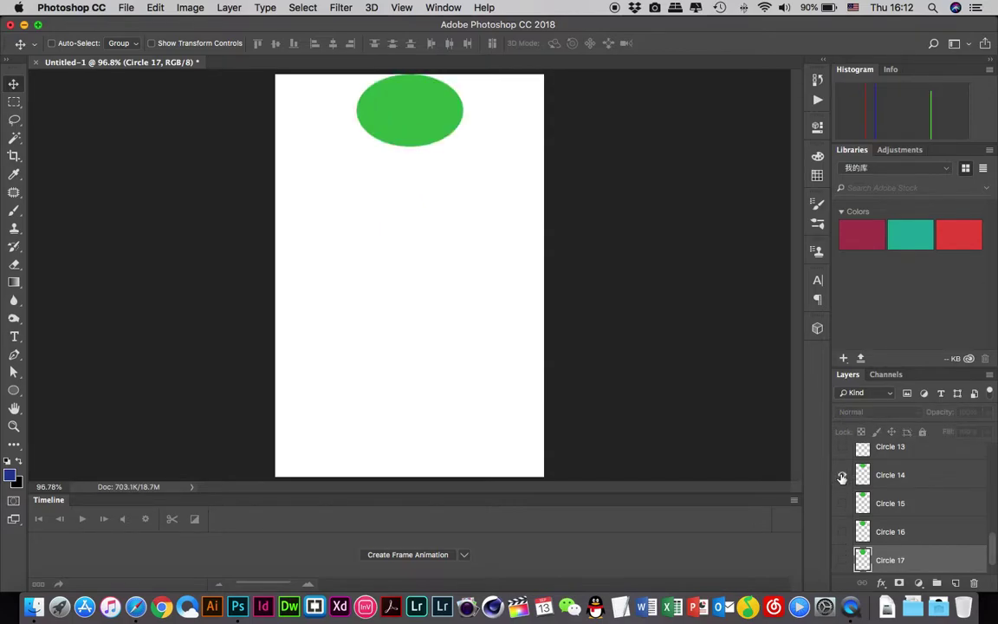
left_click(842, 475)
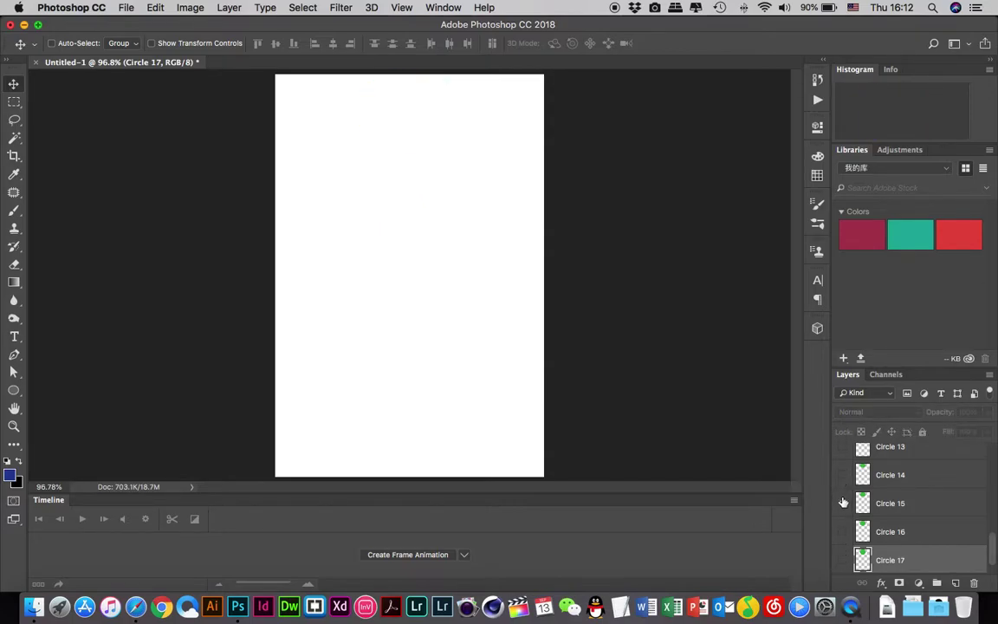
left_click(842, 503)
left_click(842, 475)
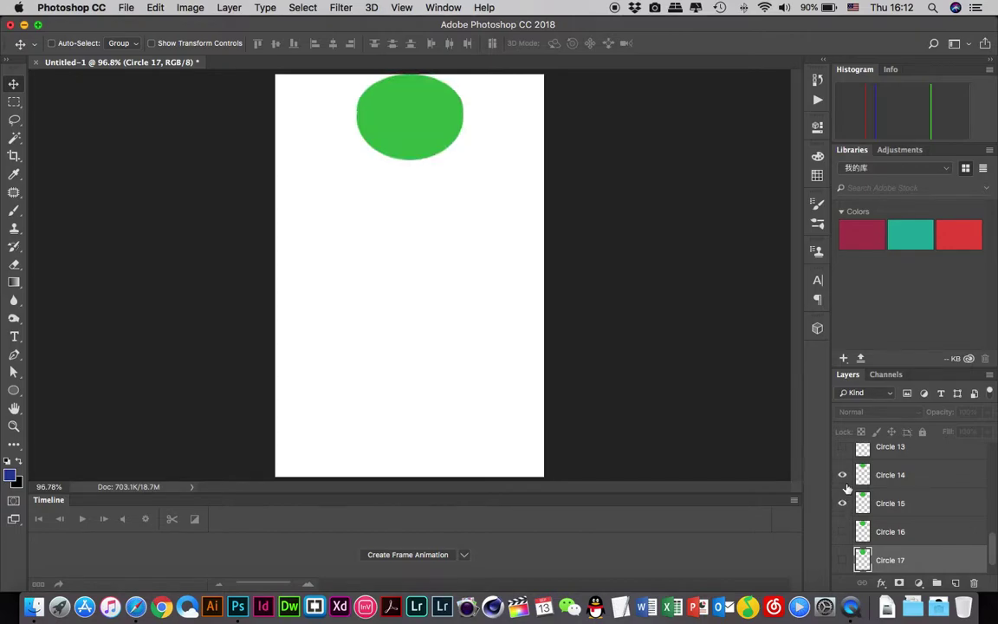
left_click(843, 531)
left_click(843, 559)
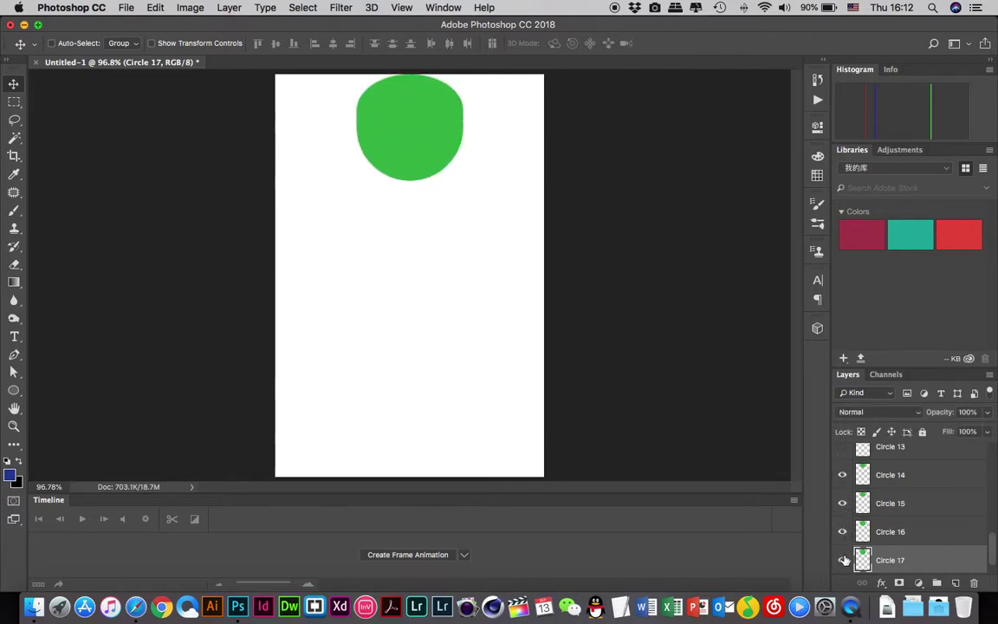
Step: Select the white Layer 0 and hide all the circle layers, leaving only Layer 0 visible
scroll(962, 552, "down", 1)
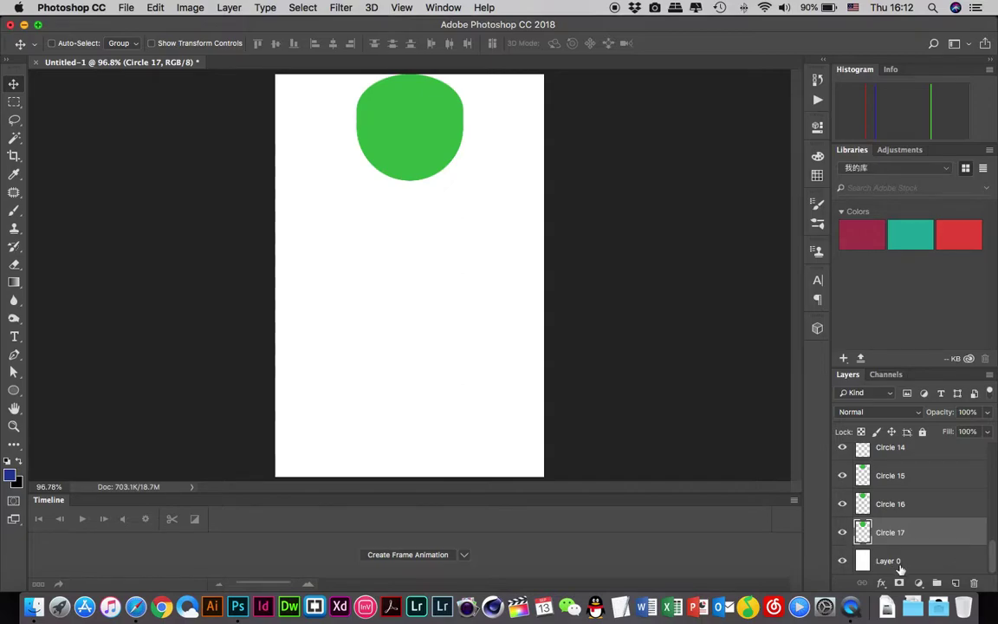
left_click(864, 559)
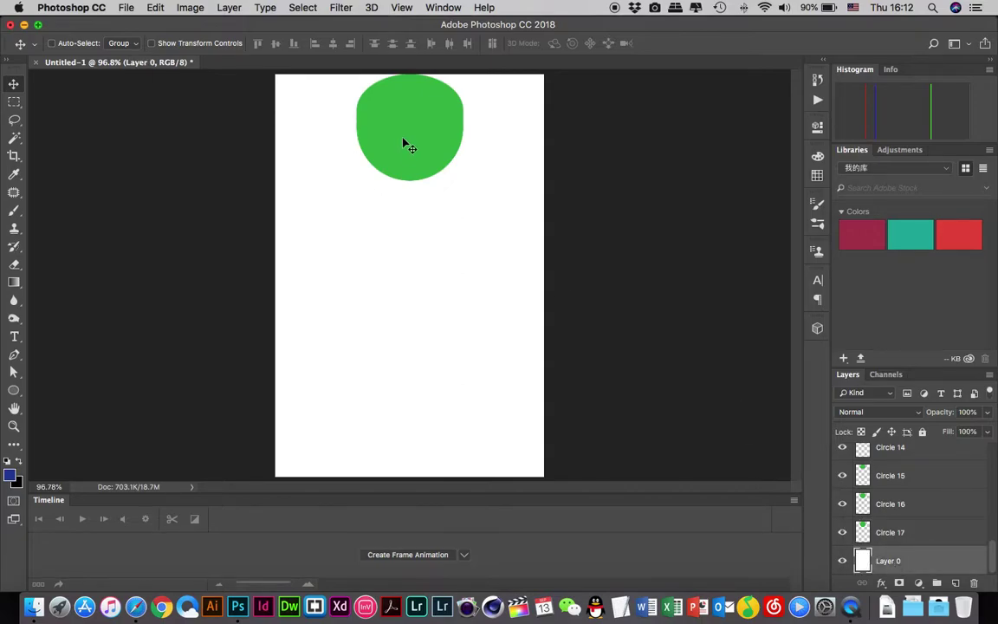
scroll(942, 524, "up", 10)
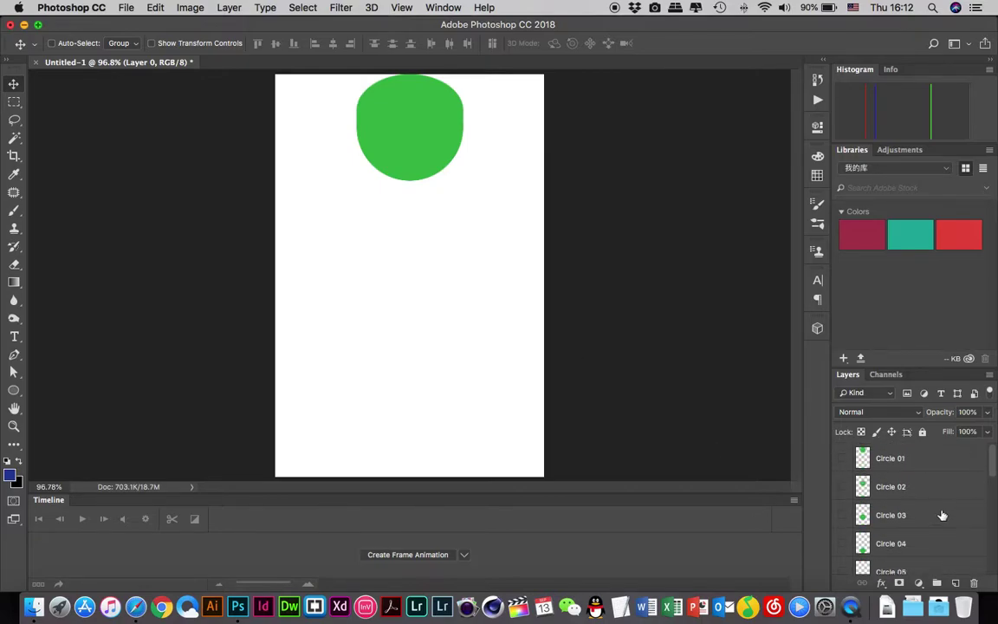
scroll(943, 515, "down", 10)
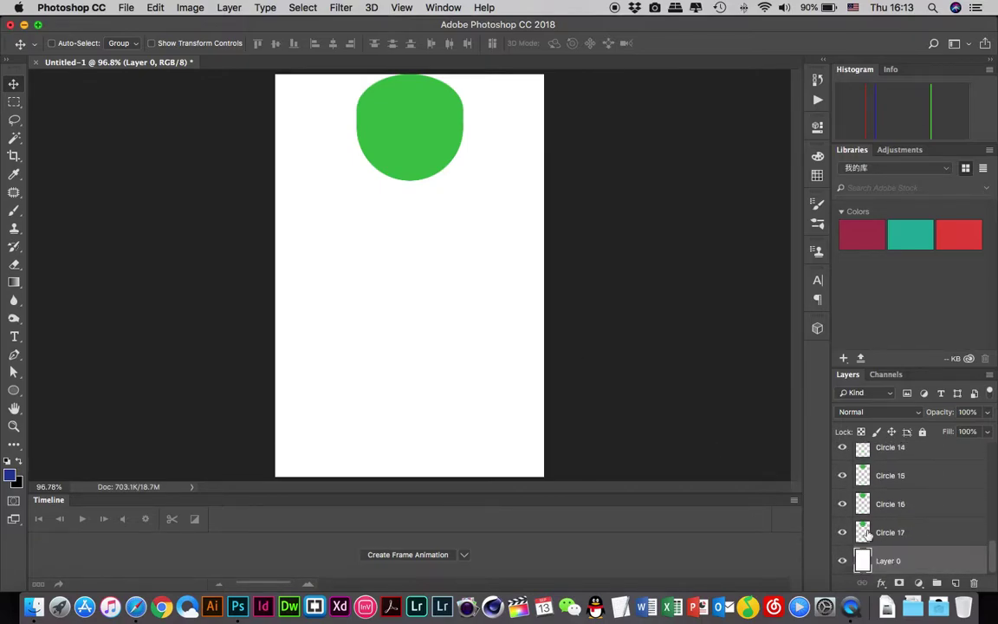
left_click_drag(840, 536, 875, 490)
scroll(875, 490, "down", 10)
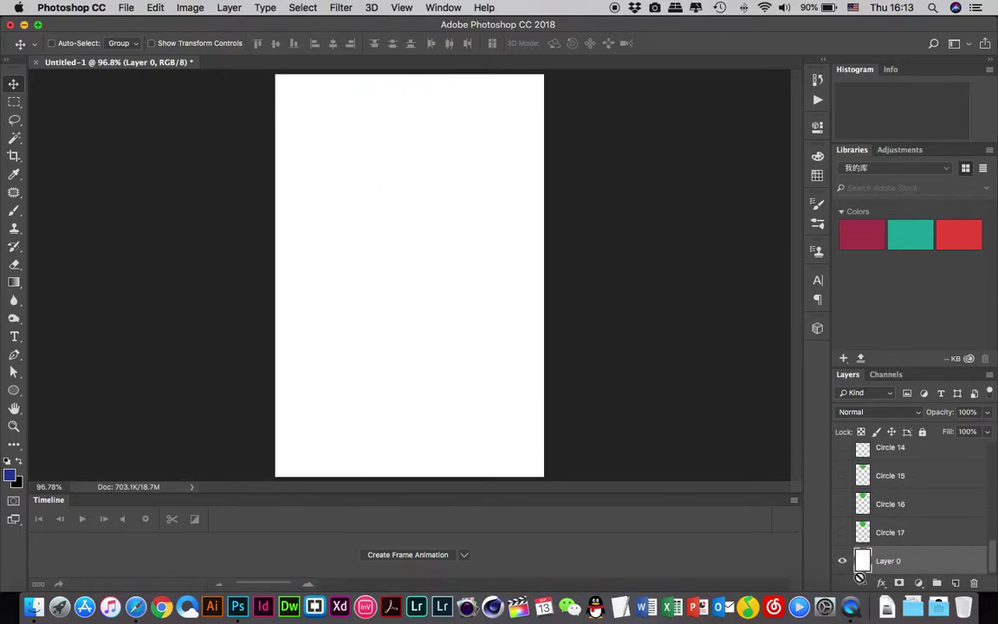
scroll(871, 505, "up", 10)
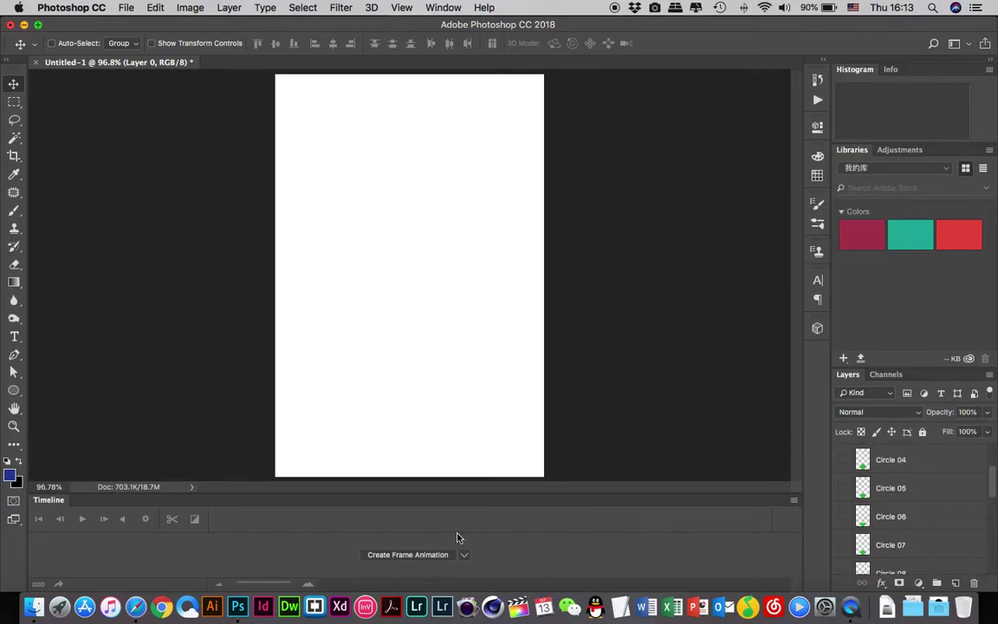
Step: Create a frame animation with frames made from all the layers, and delete the blank white first frame
left_click(403, 556)
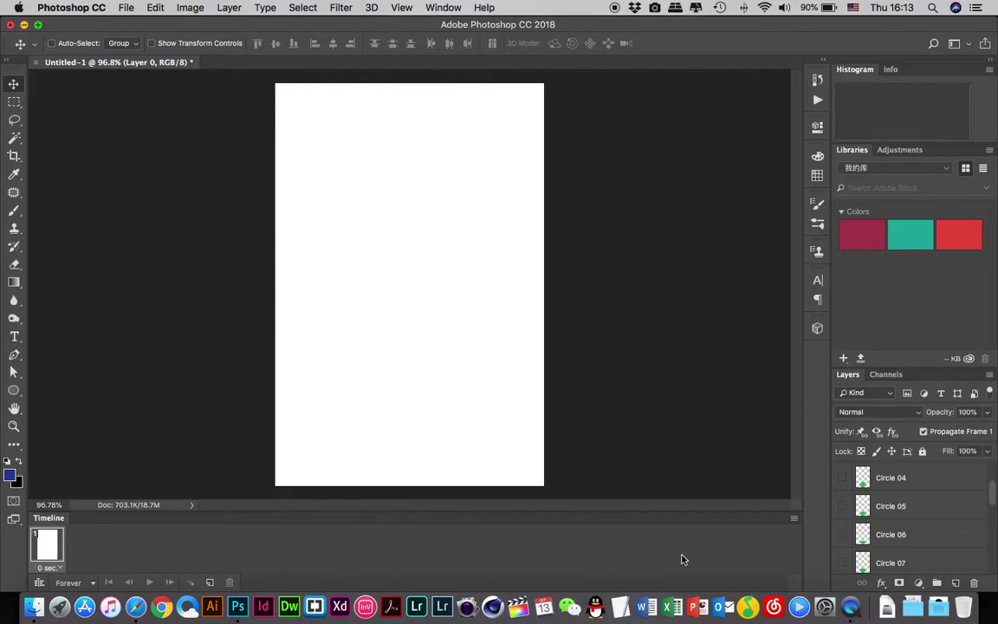
left_click(793, 520)
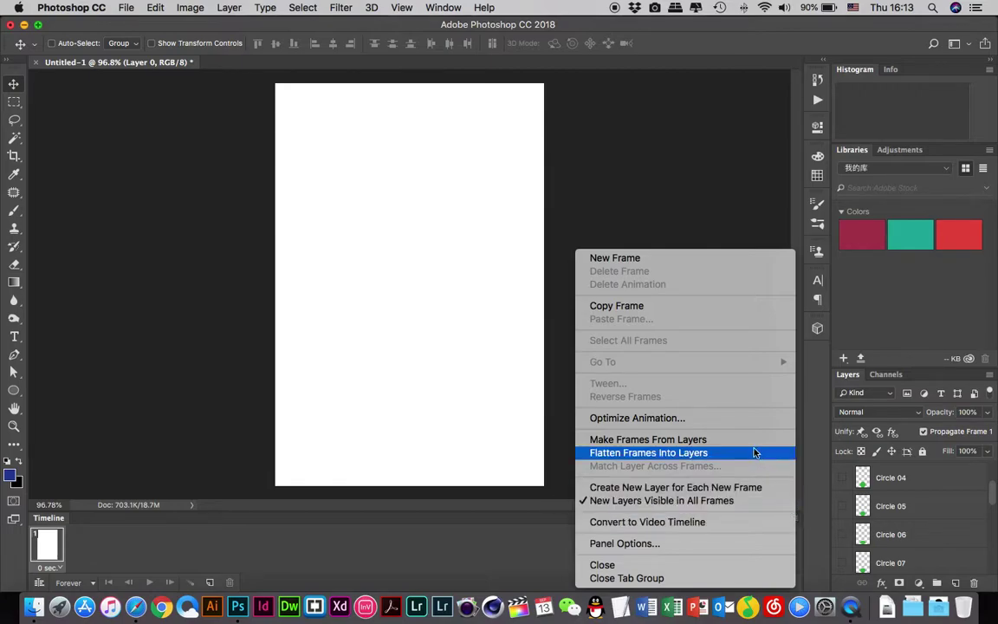
left_click(693, 445)
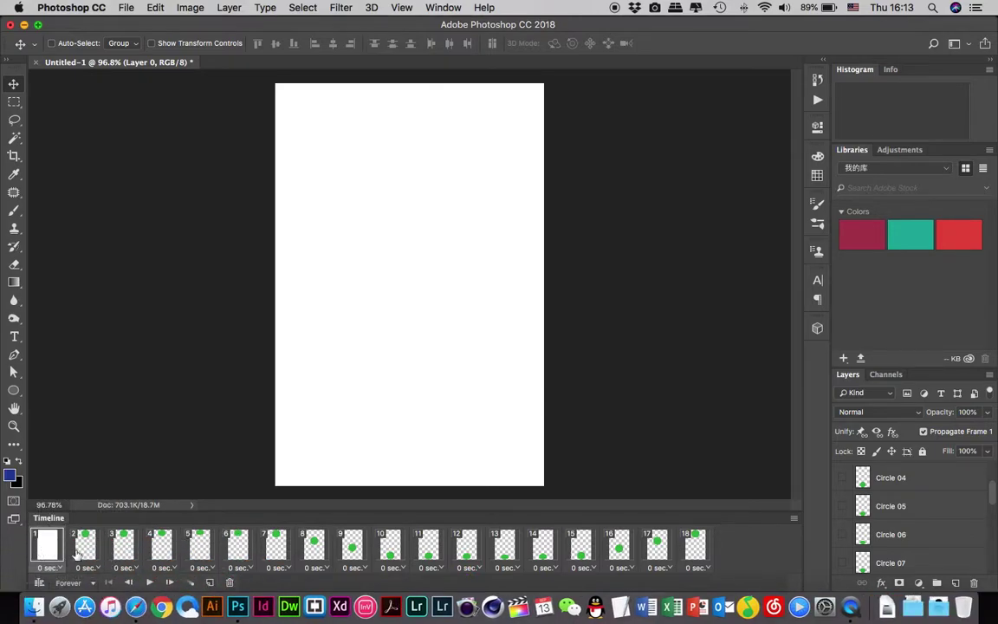
left_click(230, 582)
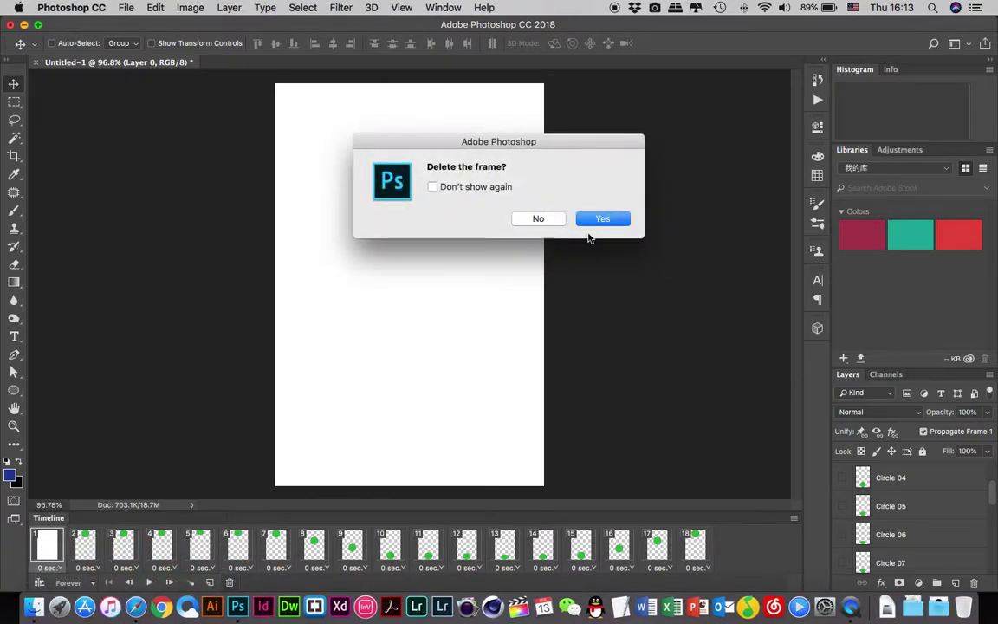
left_click(601, 218)
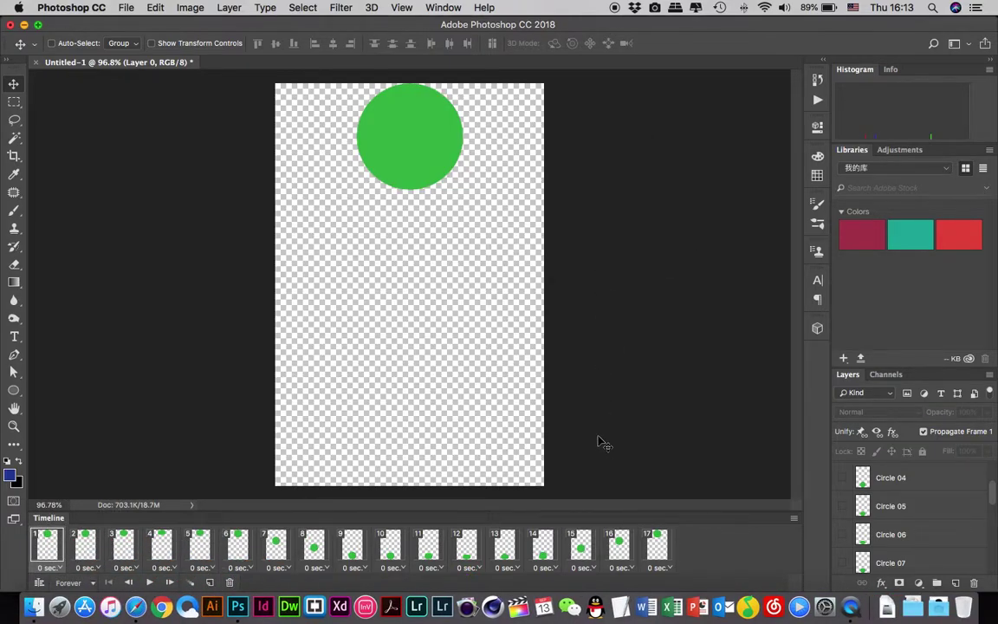
Step: Examine the order of the animation's first and last frames and compare it with the Circle 17 layer
left_click(87, 549)
left_click(123, 546)
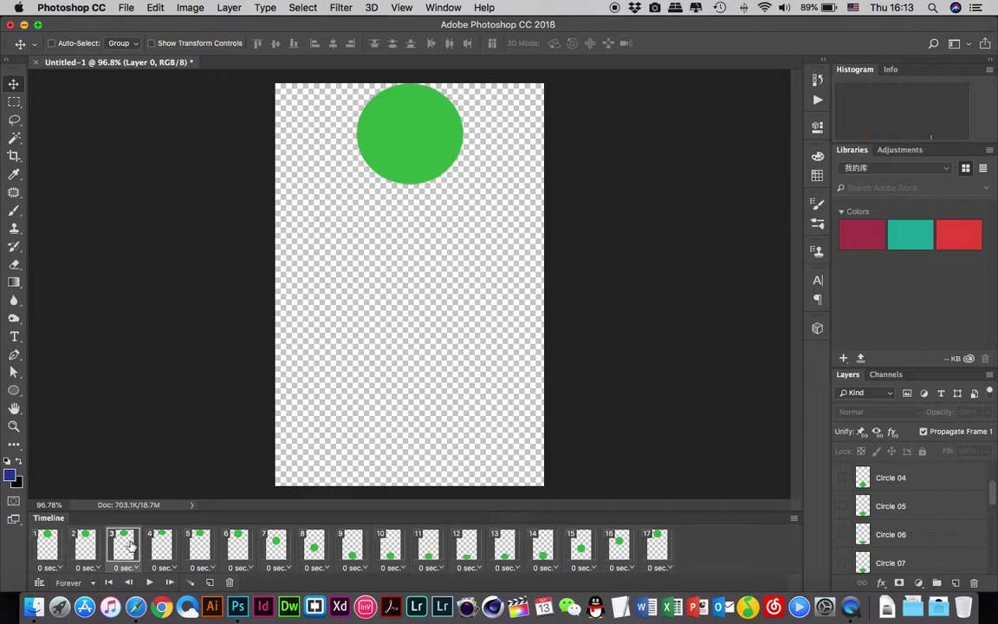
left_click(159, 546)
left_click(126, 549)
left_click(88, 550)
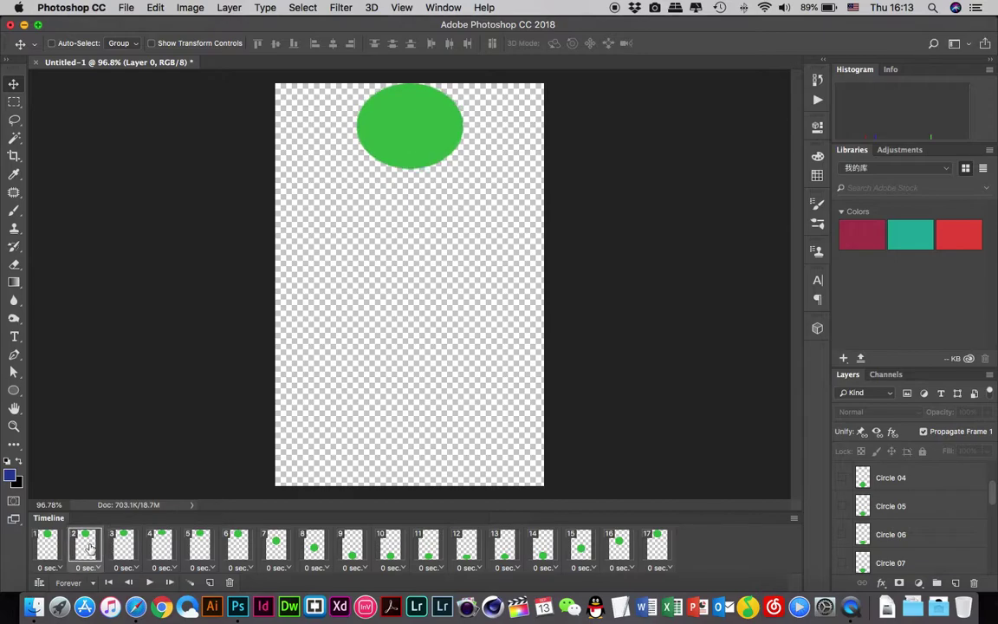
left_click(50, 543)
left_click(87, 544)
left_click(121, 544)
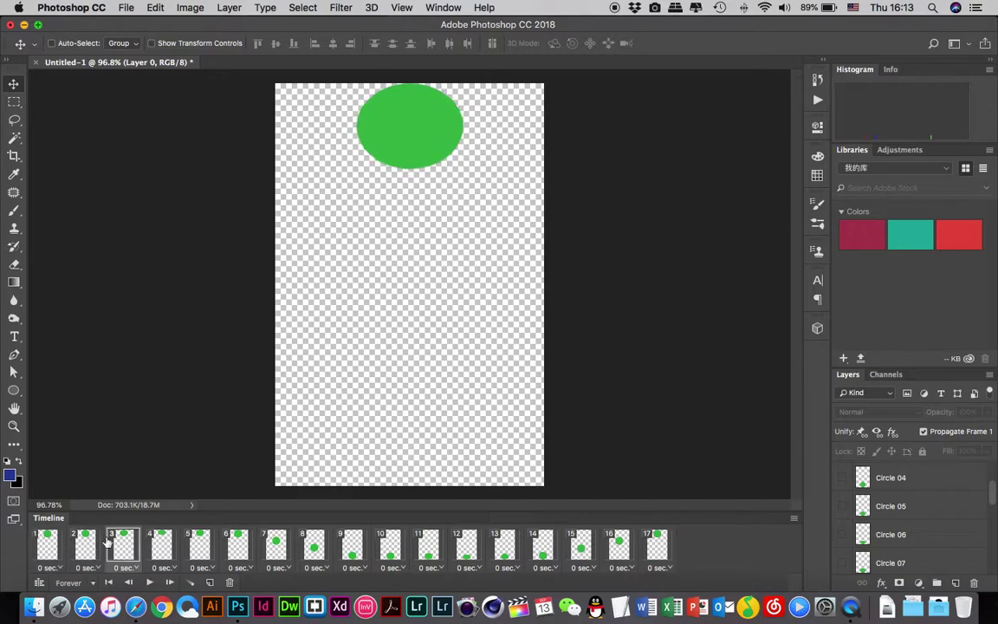
left_click(45, 544)
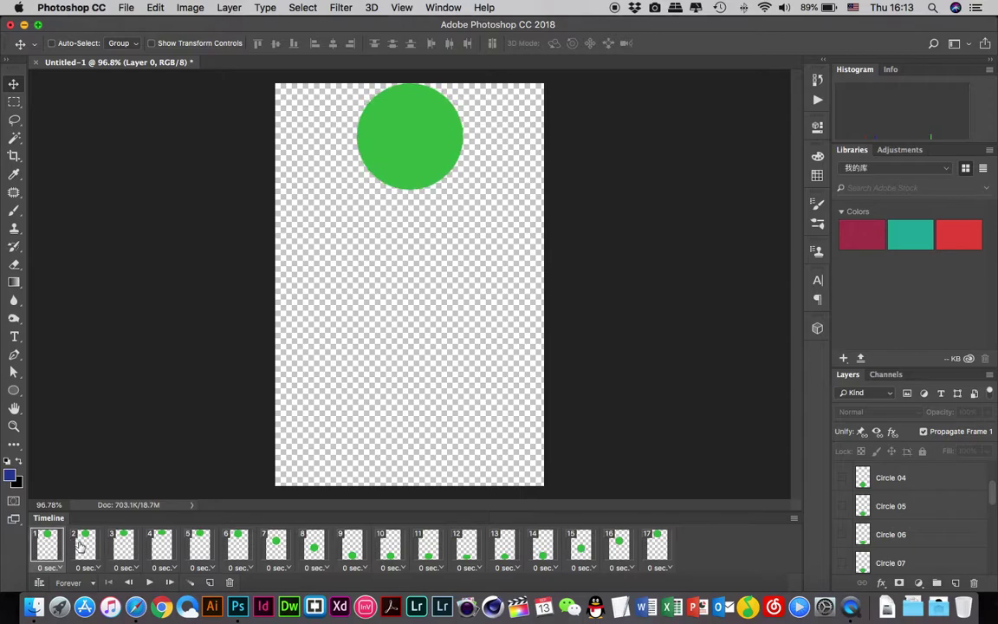
left_click(84, 548)
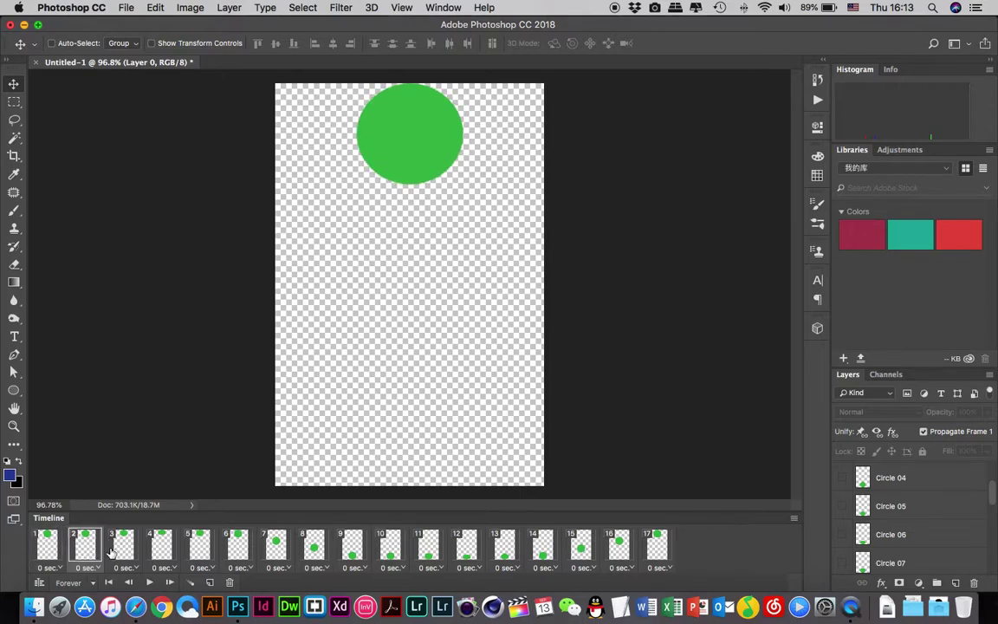
left_click(48, 545)
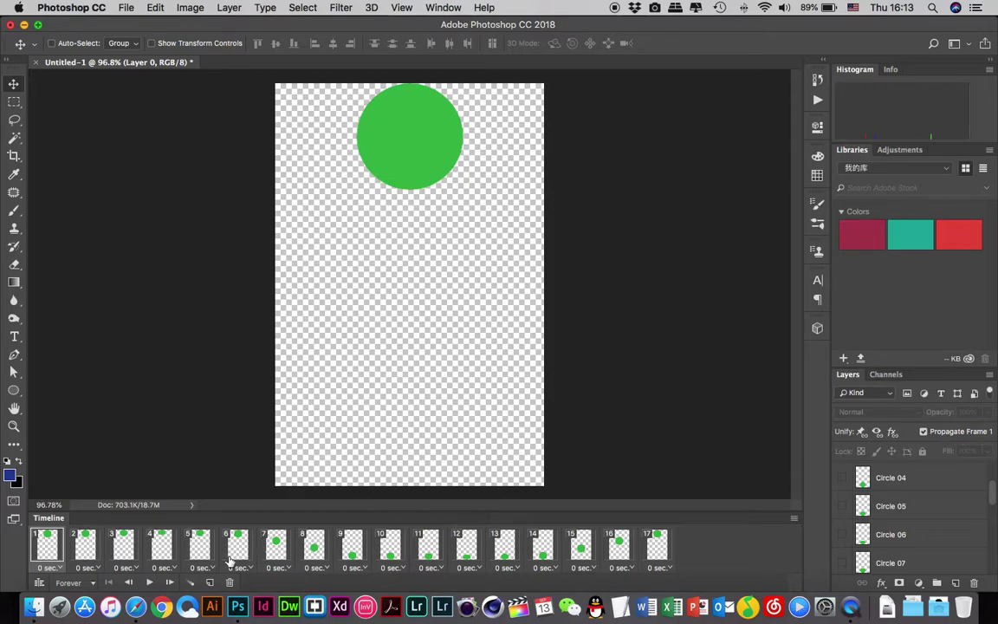
scroll(936, 546, "down", 10)
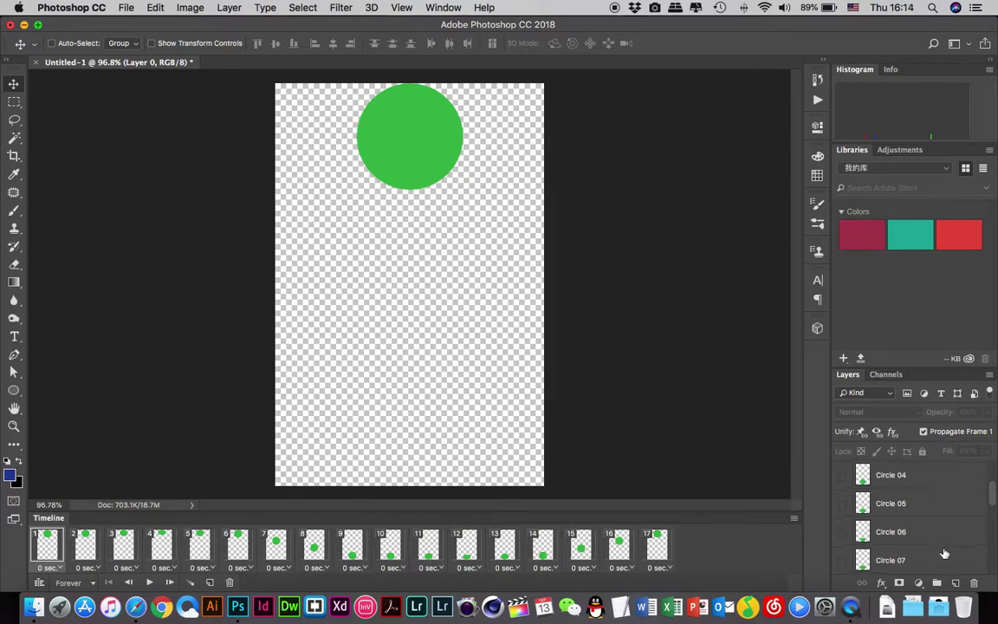
left_click(915, 536)
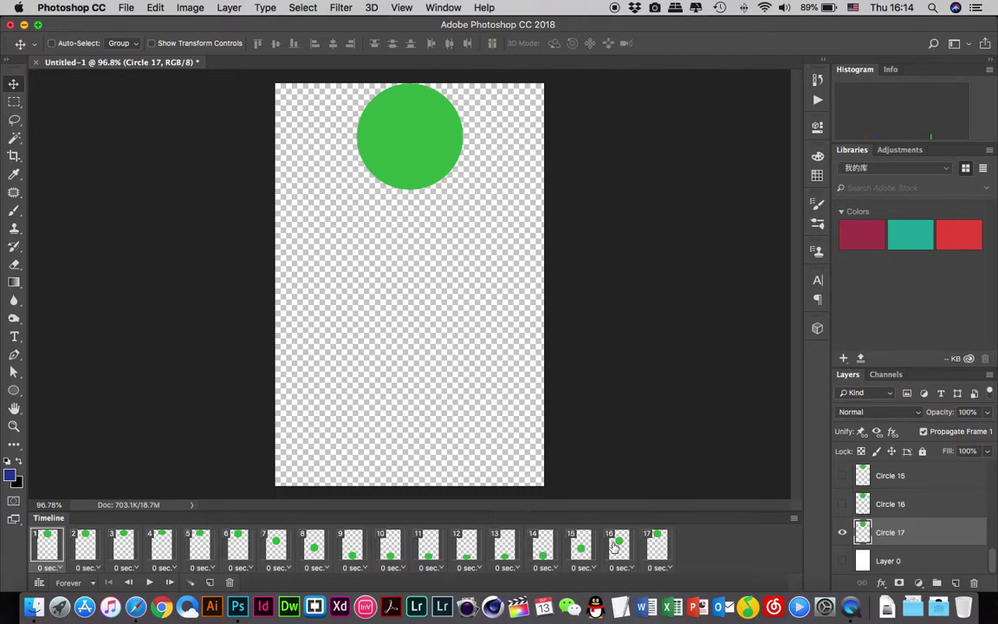
left_click(659, 544)
left_click(622, 551, "super")
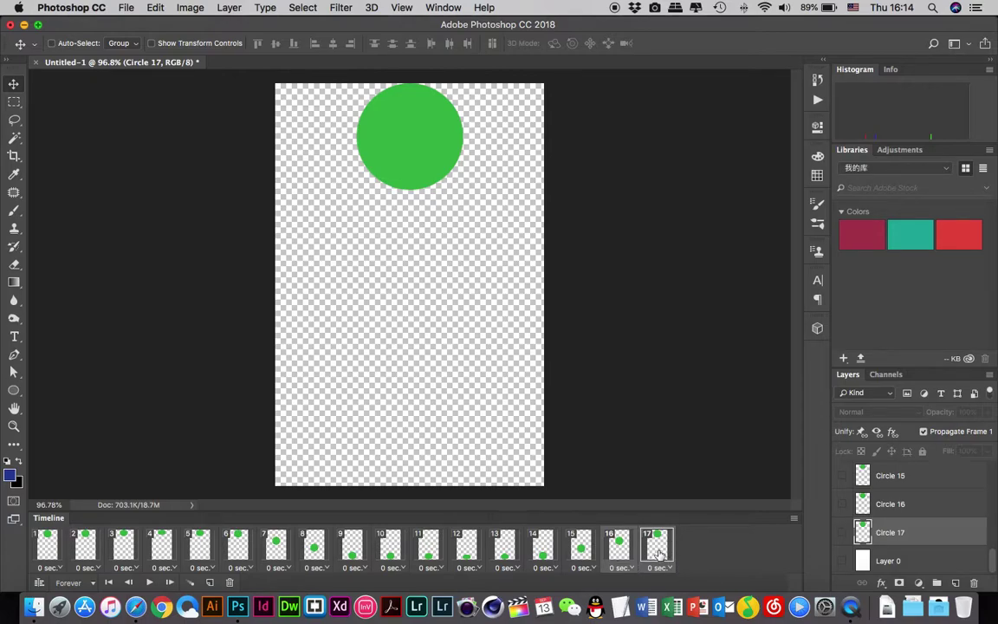
Step: Select all 17 frames of the animation and reverse their order
left_click(48, 548)
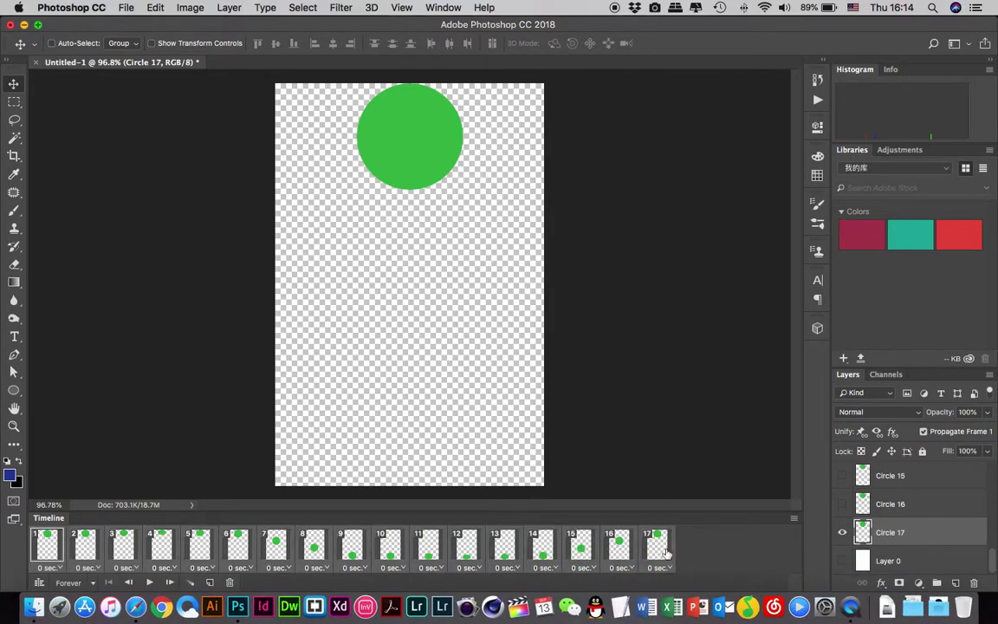
left_click(794, 519)
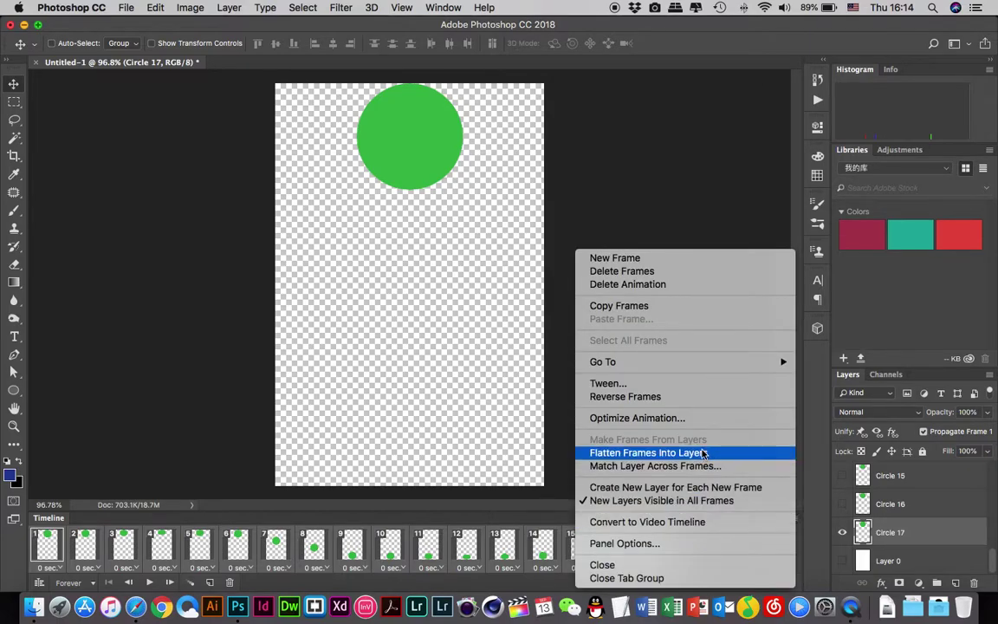
left_click(653, 397)
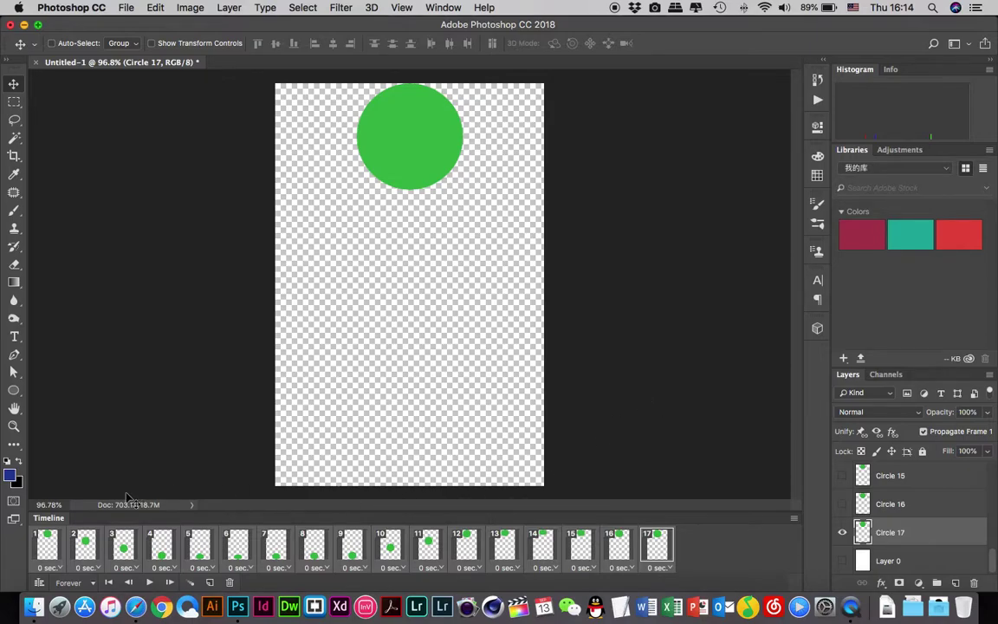
Step: Examine the reversed animation's frames 1 to 8 one by one, and compare the first two frames
left_click(46, 541)
left_click(85, 544)
left_click(123, 544)
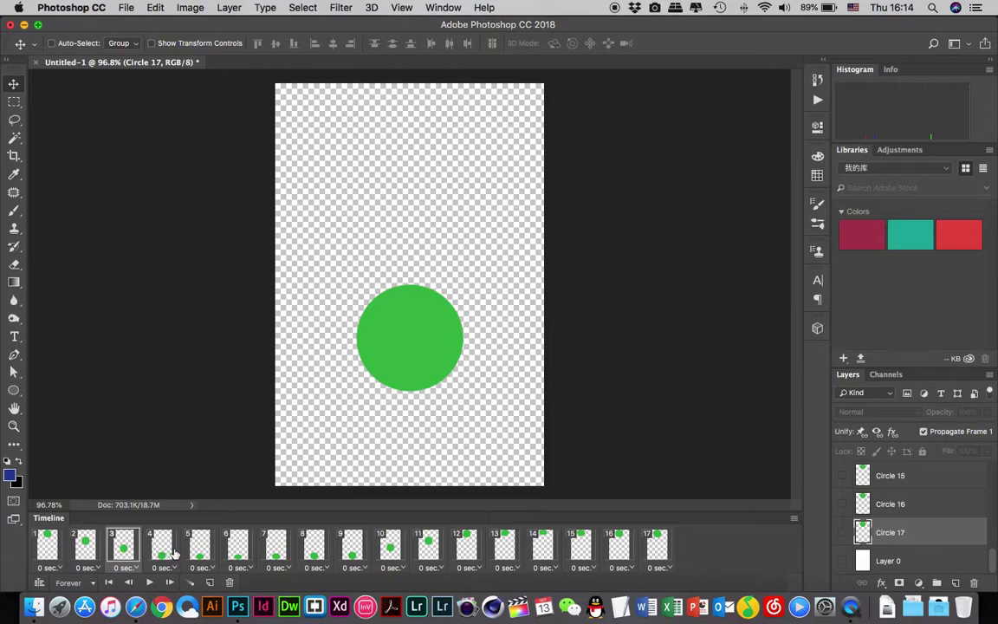
left_click(165, 550)
left_click(201, 548)
left_click(239, 548)
left_click(276, 547)
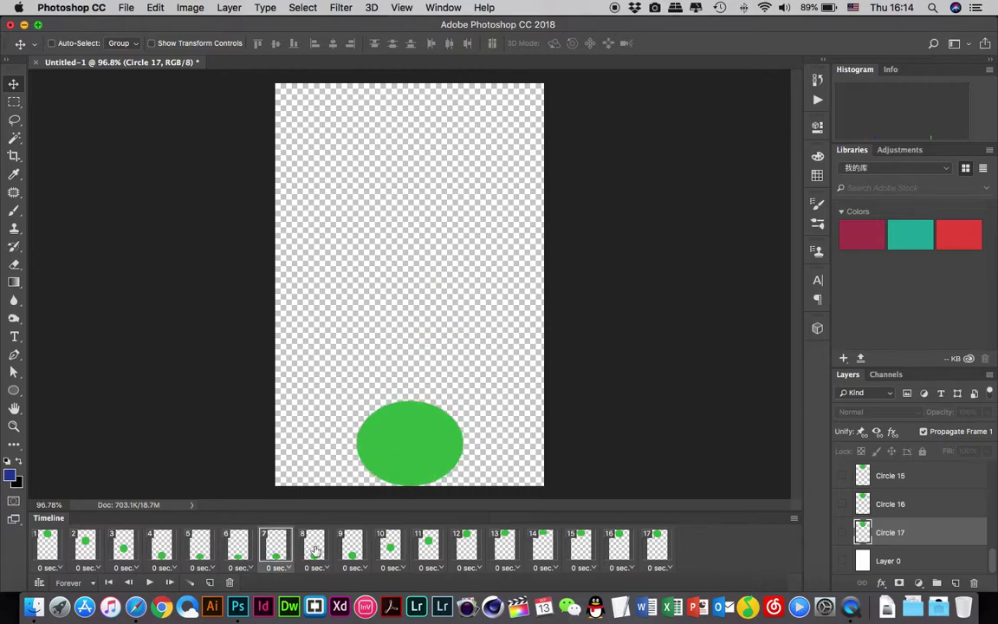
left_click(312, 547)
left_click(52, 549)
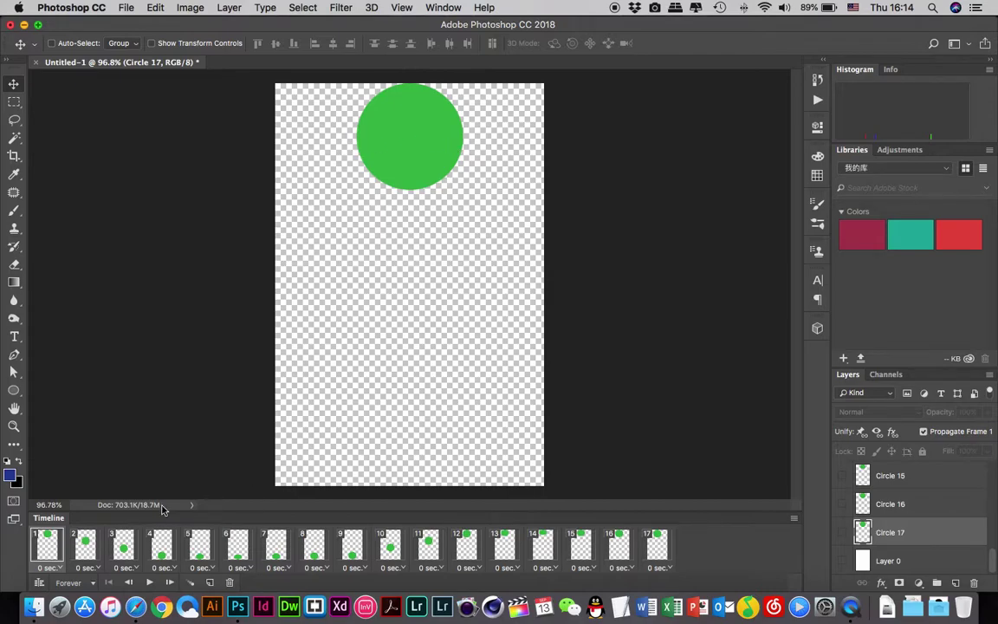
left_click(83, 548)
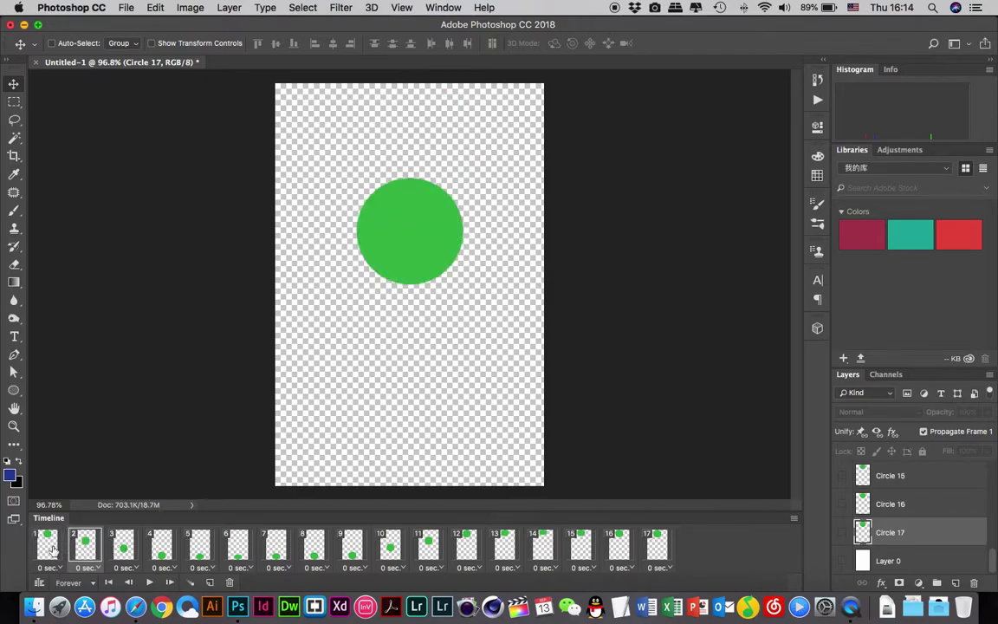
Step: Make the white Layer 0 visible from frame 1 so every frame gets a white background, and check frame 2
left_click(52, 549)
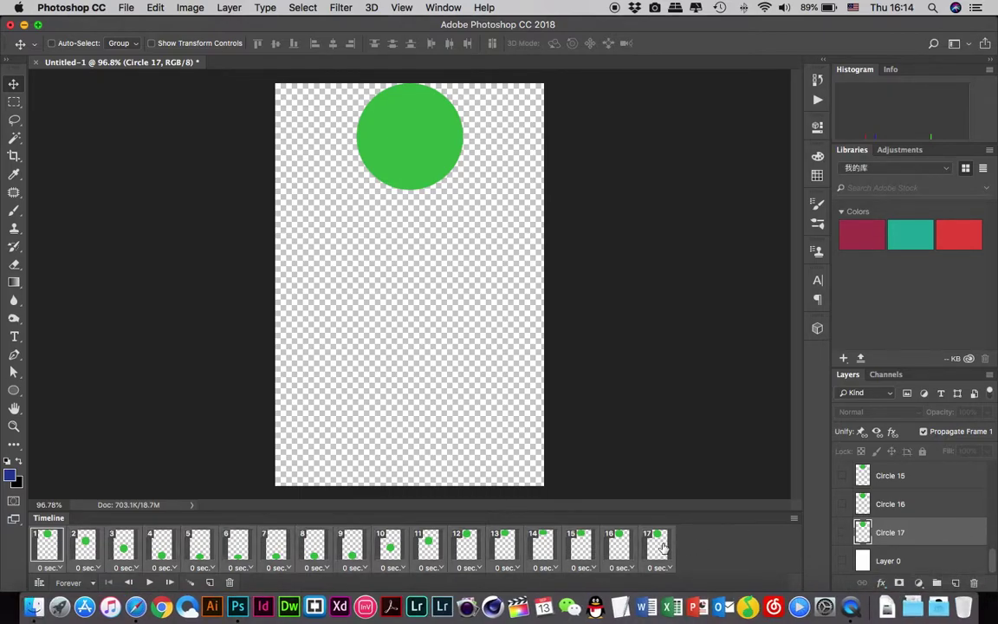
left_click(843, 563)
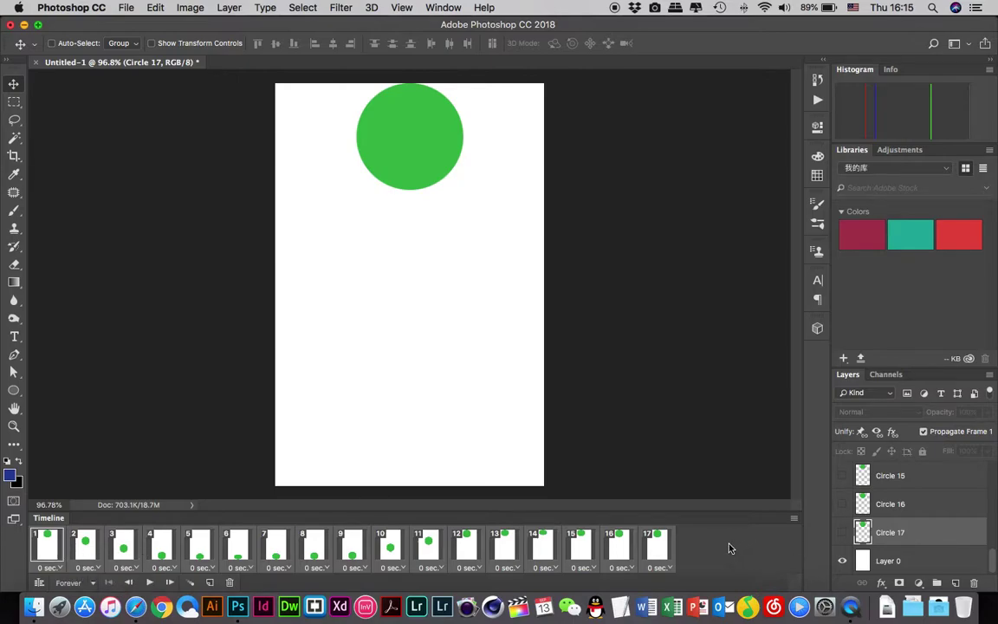
left_click(82, 554)
Step: Set the delay of all 17 frames to 0.1 seconds
left_click(58, 553)
left_click(54, 568)
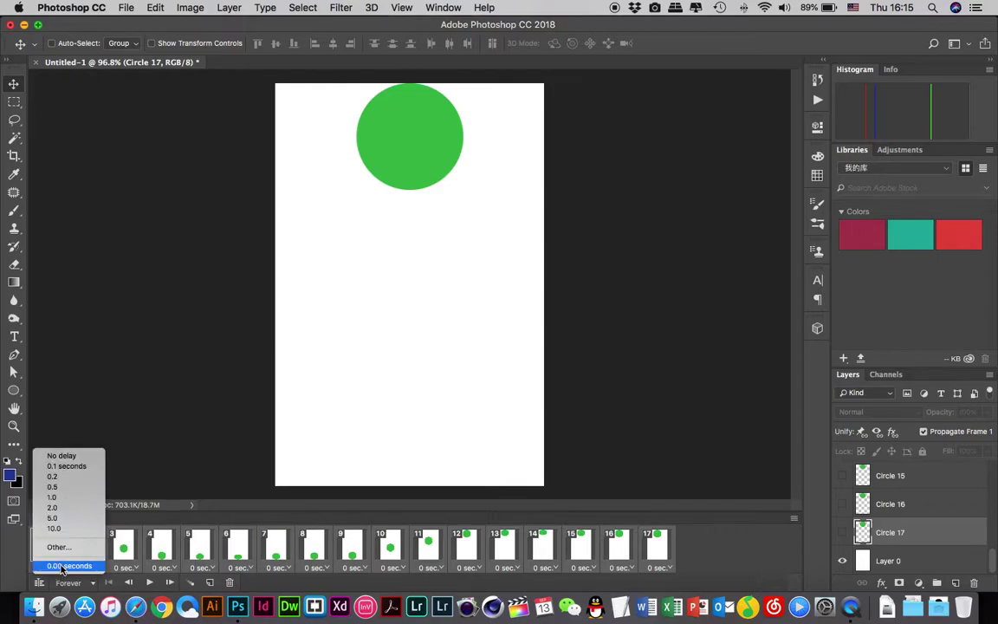
left_click(62, 469)
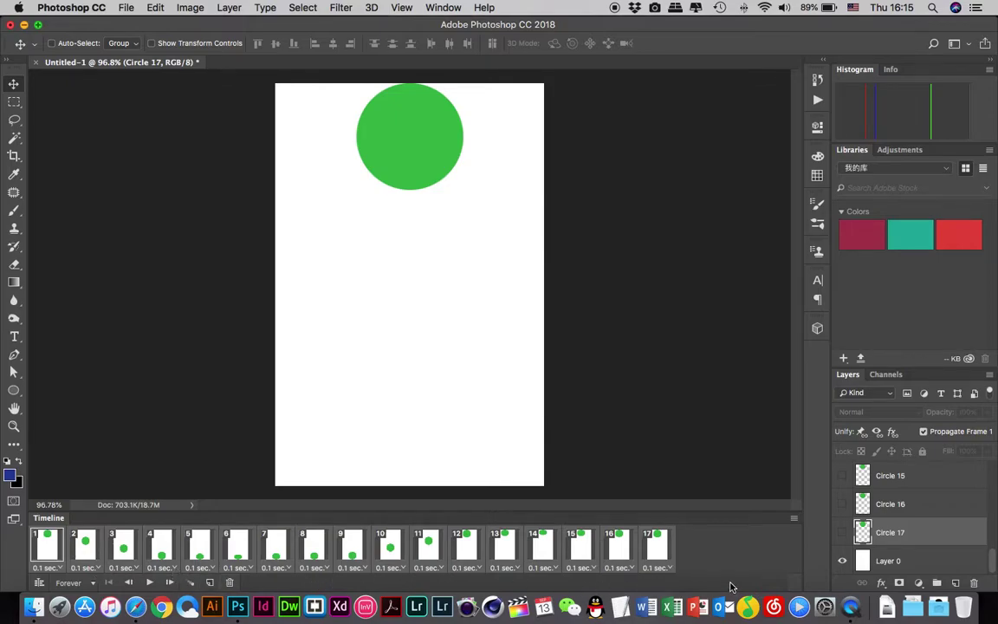
left_click(687, 563)
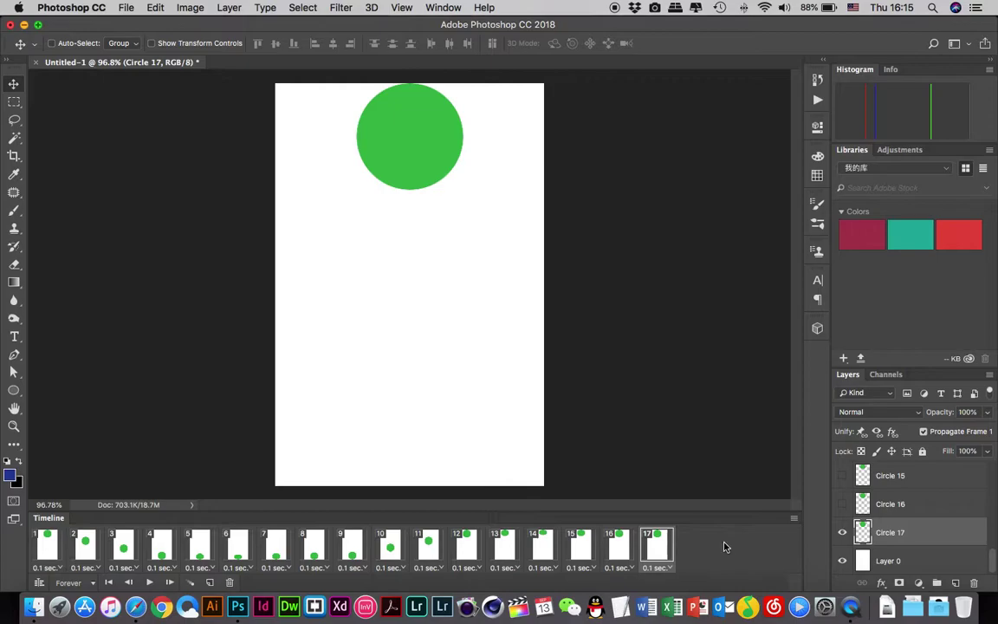
Step: Preview the animation, stop it, and spot-check single frames, including frame 17 back to frame 11
key("space")
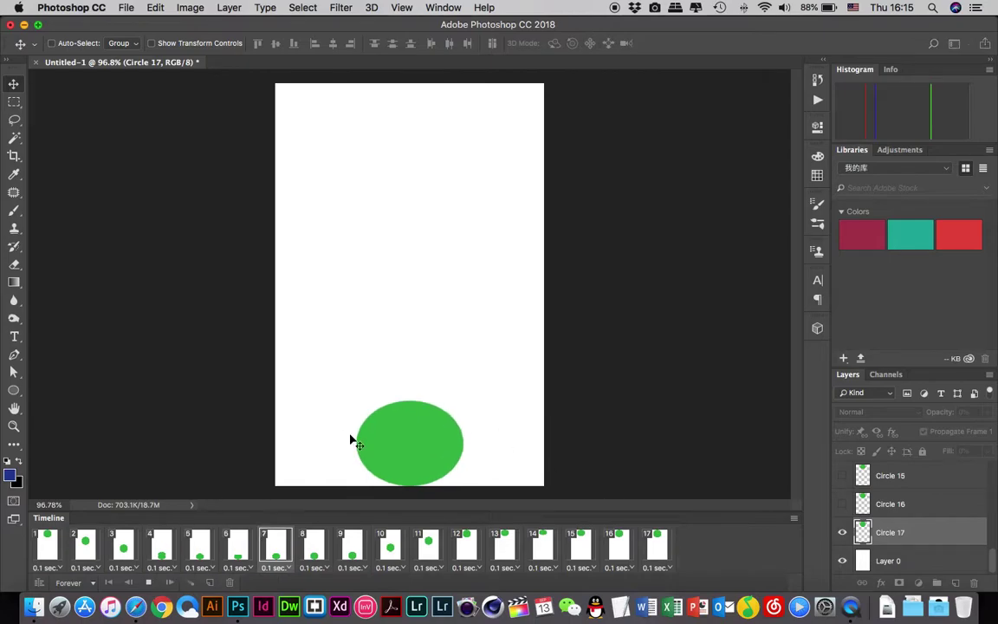
key("space")
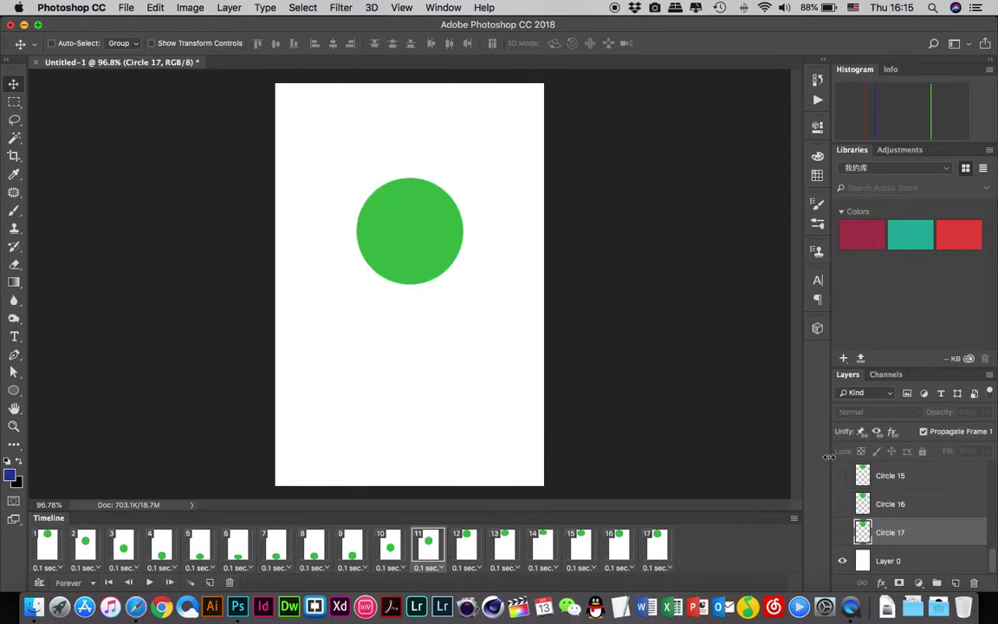
left_click(301, 544)
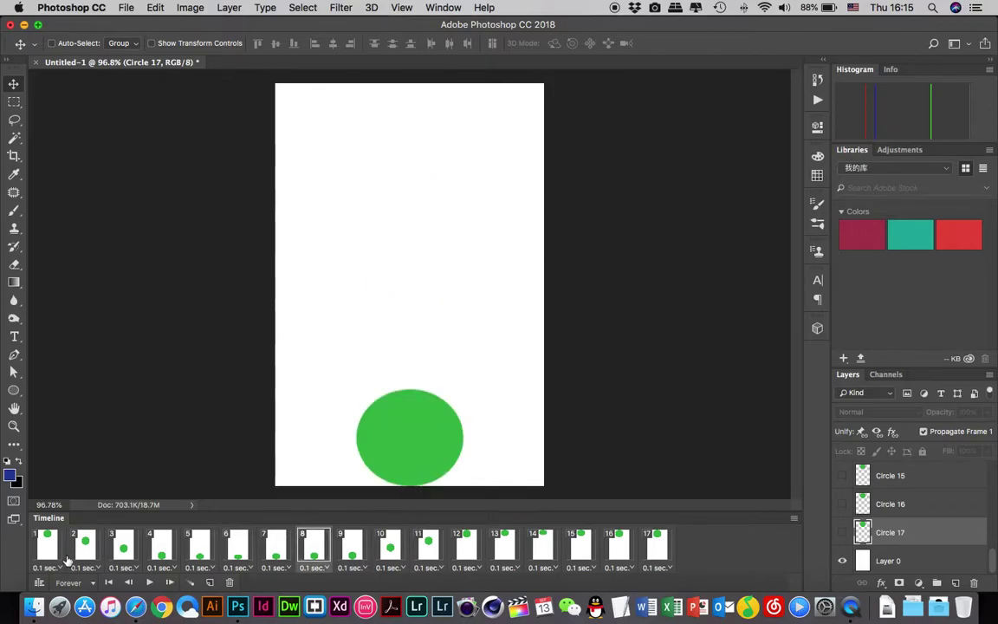
left_click(43, 544)
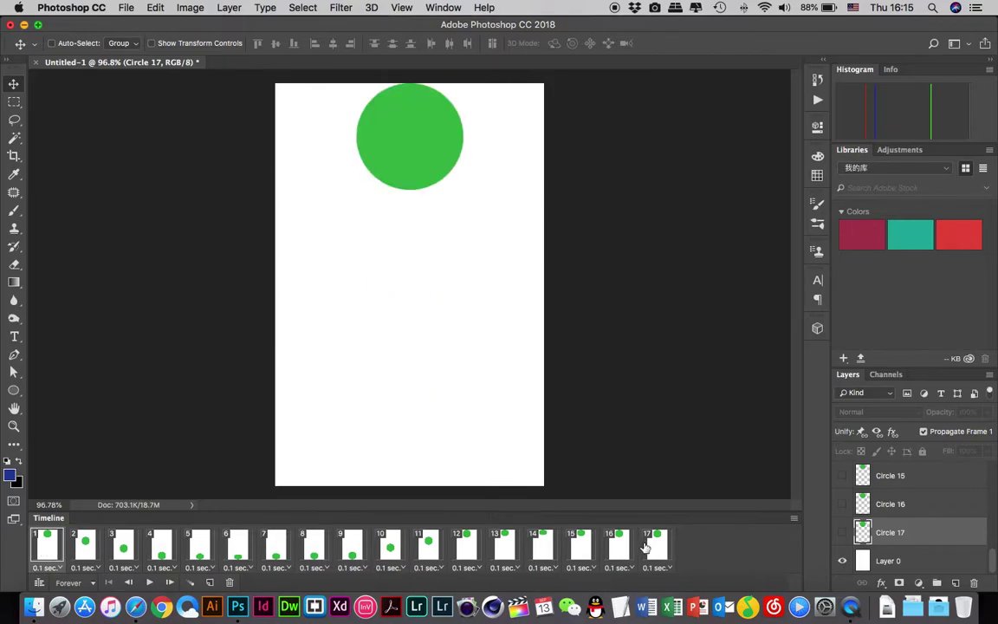
left_click(654, 546)
left_click(580, 544)
left_click(541, 544)
left_click(457, 544)
left_click(428, 544)
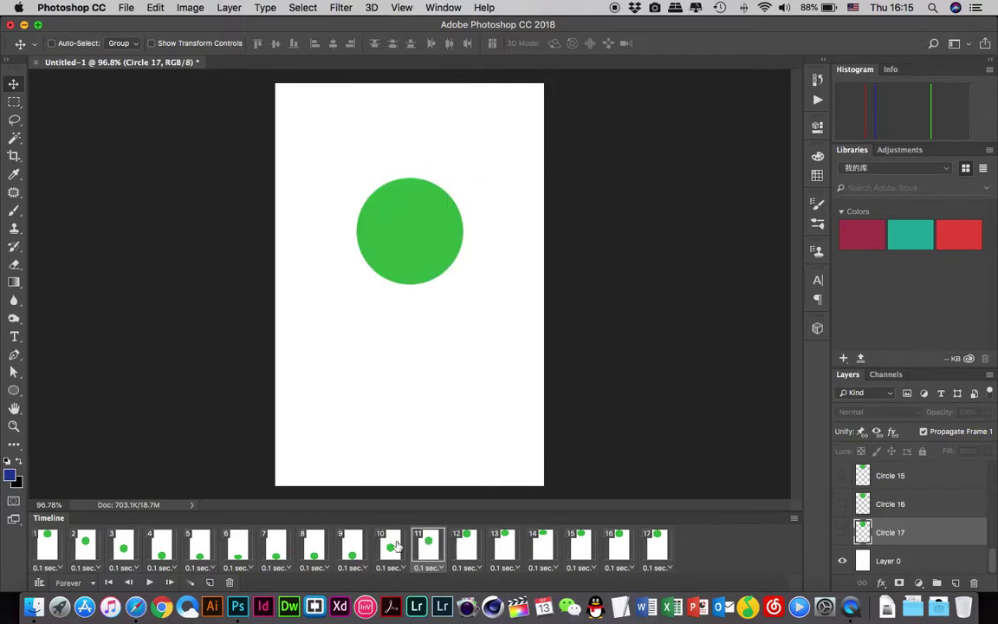
Step: Examine the ball's position and squash in each frame in order from 1 to 17
left_click(48, 544)
left_click(82, 547)
left_click(120, 548)
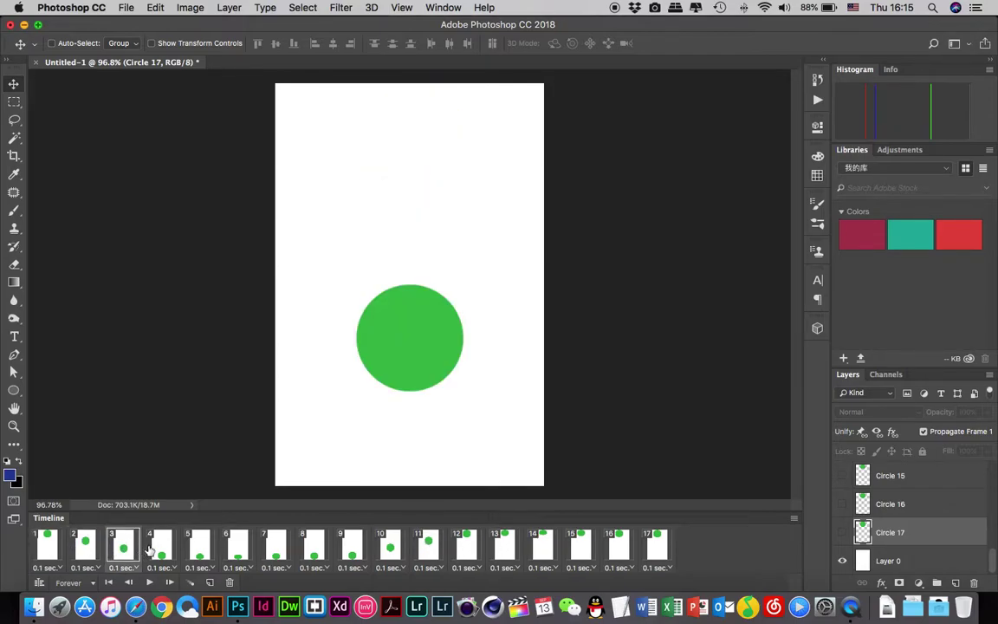
left_click(157, 547)
left_click(201, 547)
left_click(237, 547)
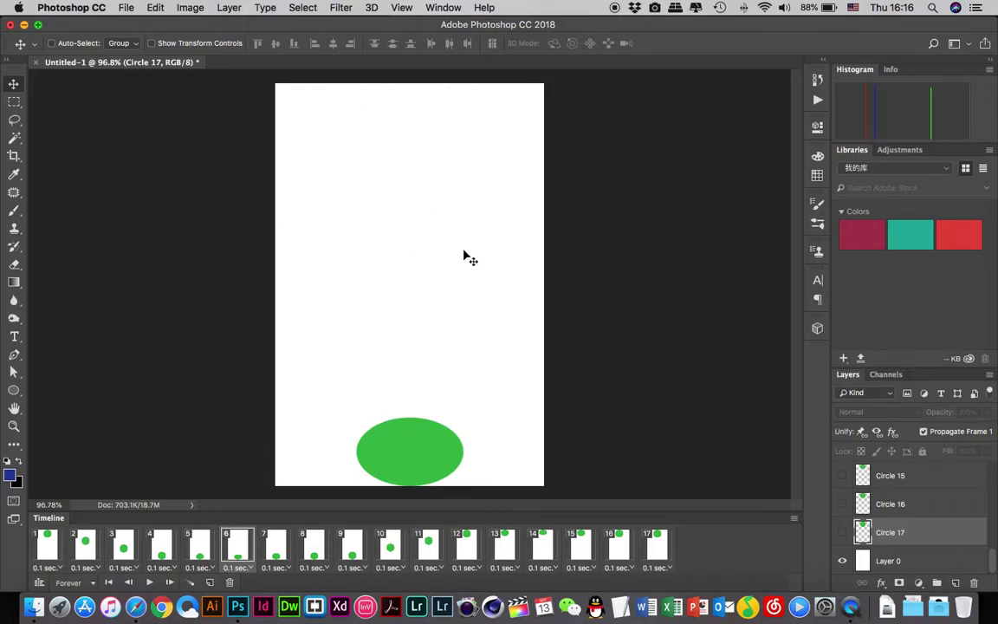
left_click(275, 546)
left_click(312, 548)
left_click(351, 548)
left_click(390, 547)
left_click(431, 549)
left_click(466, 546)
left_click(504, 546)
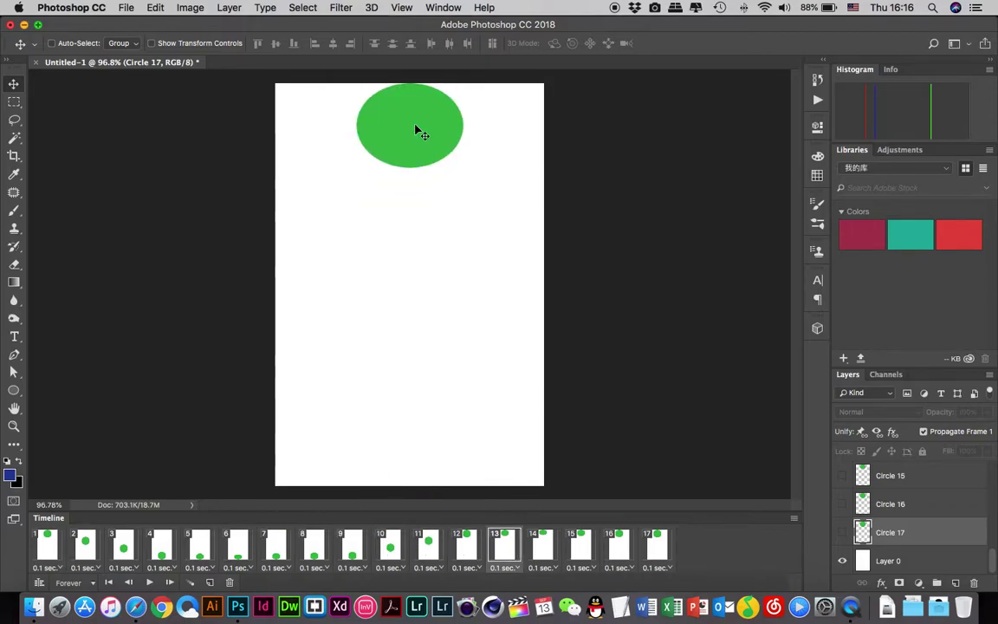
left_click(542, 546)
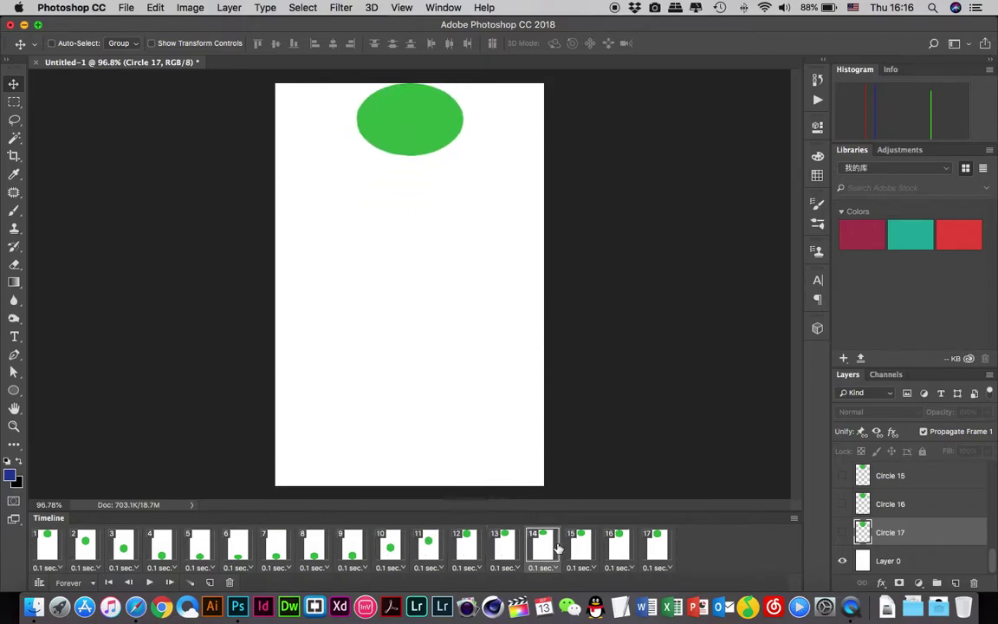
left_click(579, 545)
left_click(616, 546)
left_click(656, 546)
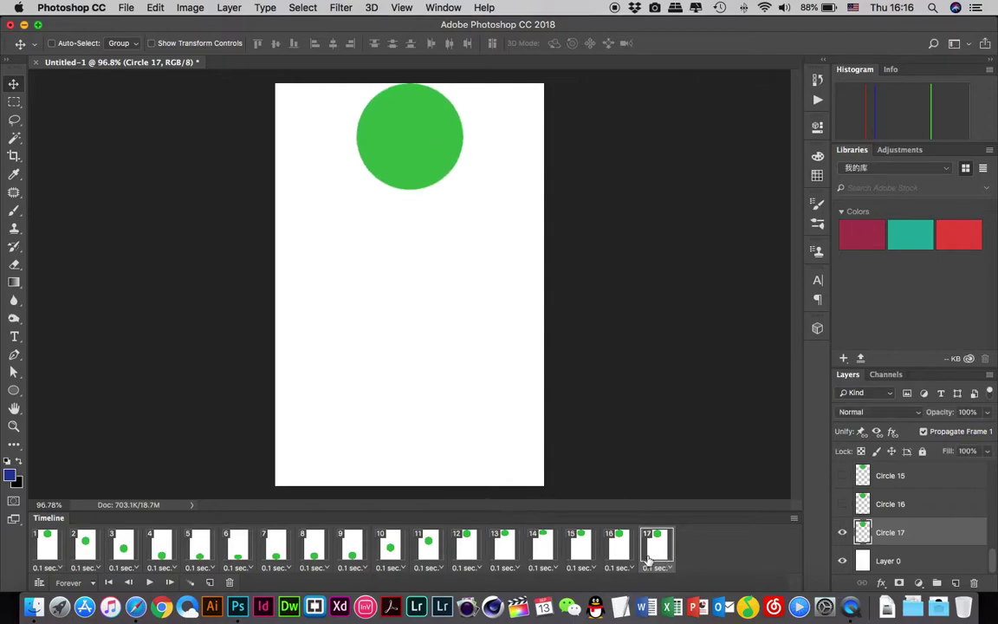
Step: Review the full fall and rebound of the ball again by stepping from frame 1 through to frame 17
left_click(45, 546)
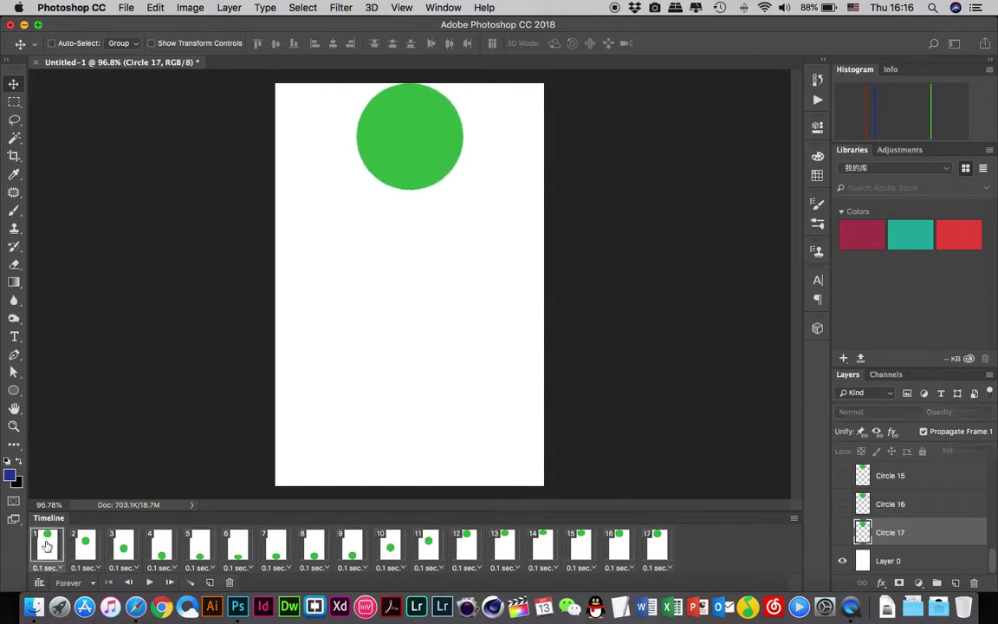
left_click(94, 551)
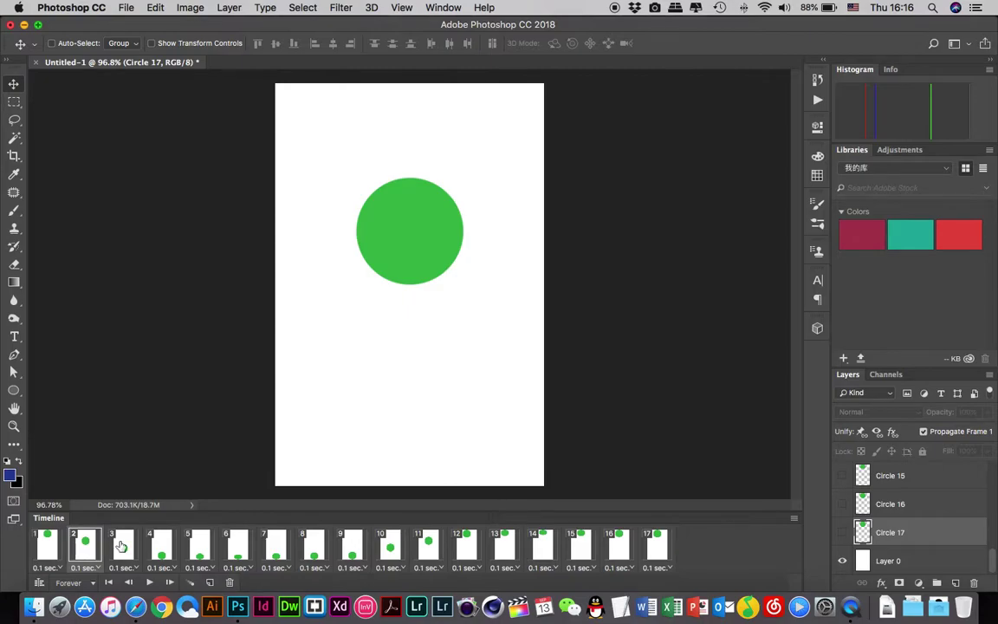
left_click(122, 546)
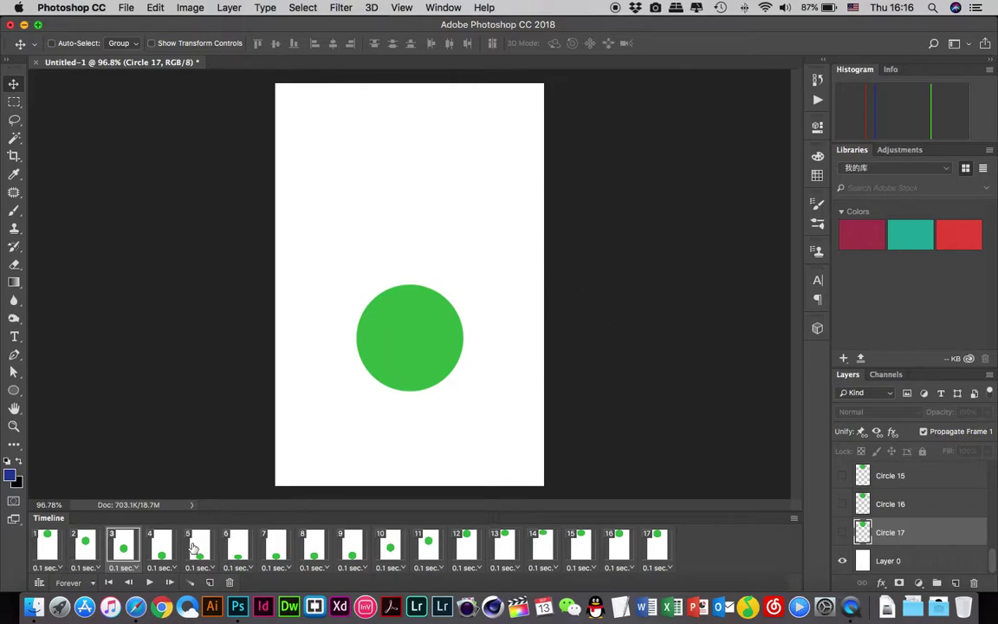
left_click(161, 546)
left_click(199, 545)
left_click(238, 553)
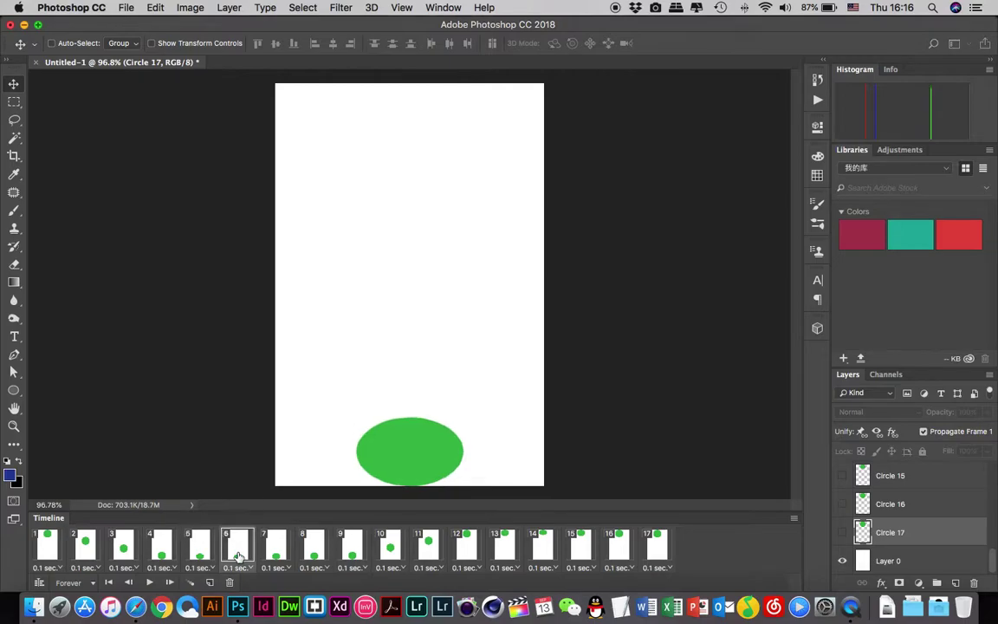
left_click(275, 553)
left_click(314, 552)
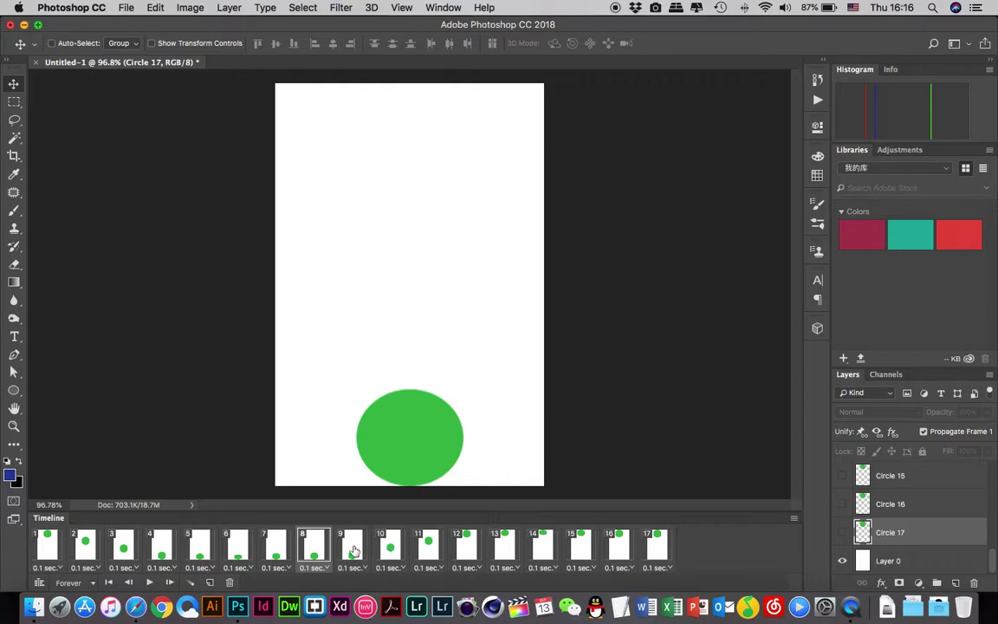
left_click(355, 552)
left_click(395, 554)
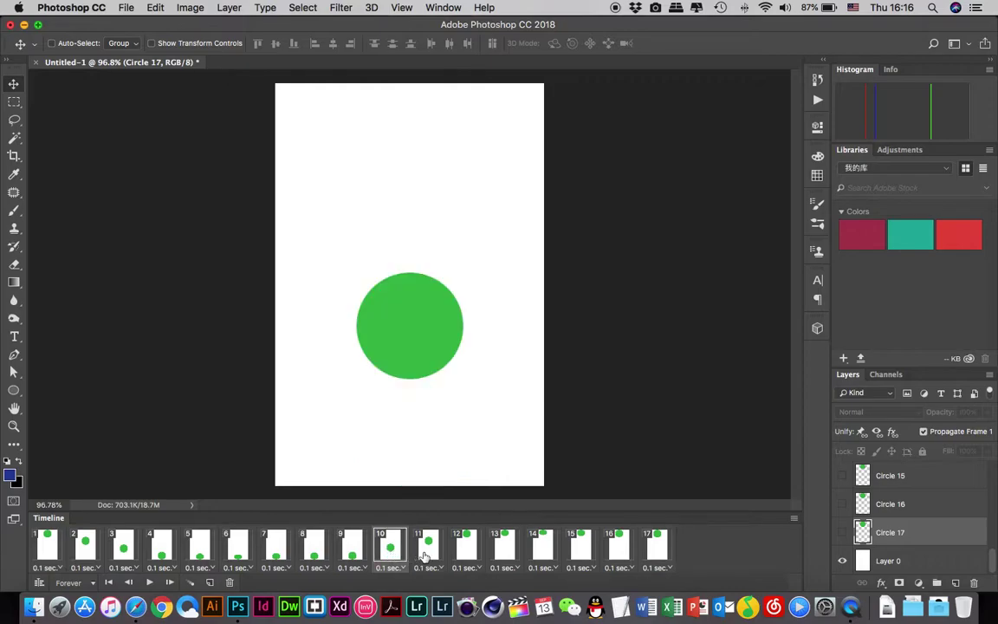
left_click(425, 554)
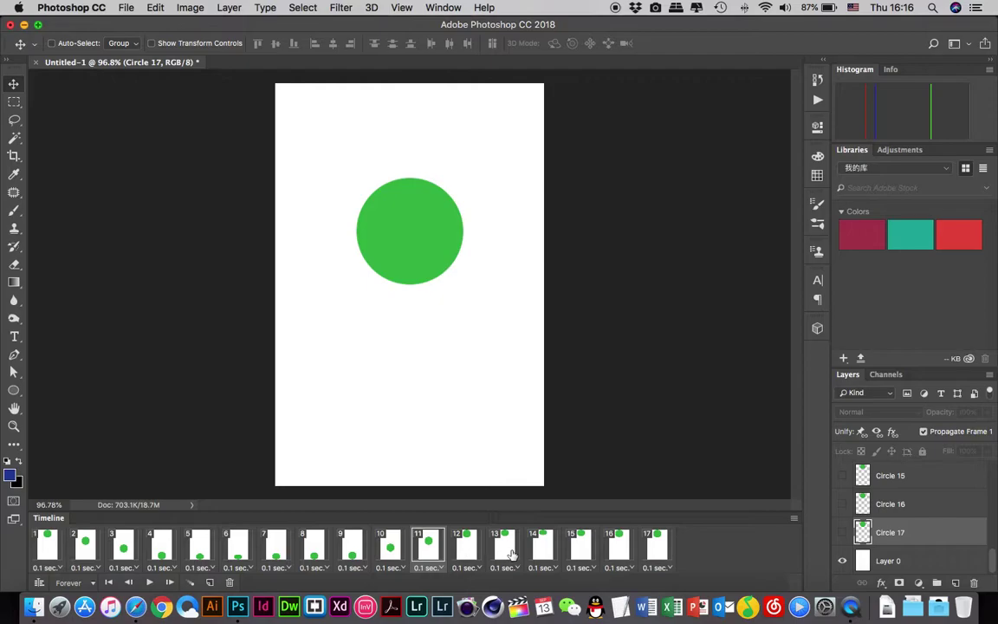
left_click(509, 553)
left_click(544, 555)
left_click(589, 556)
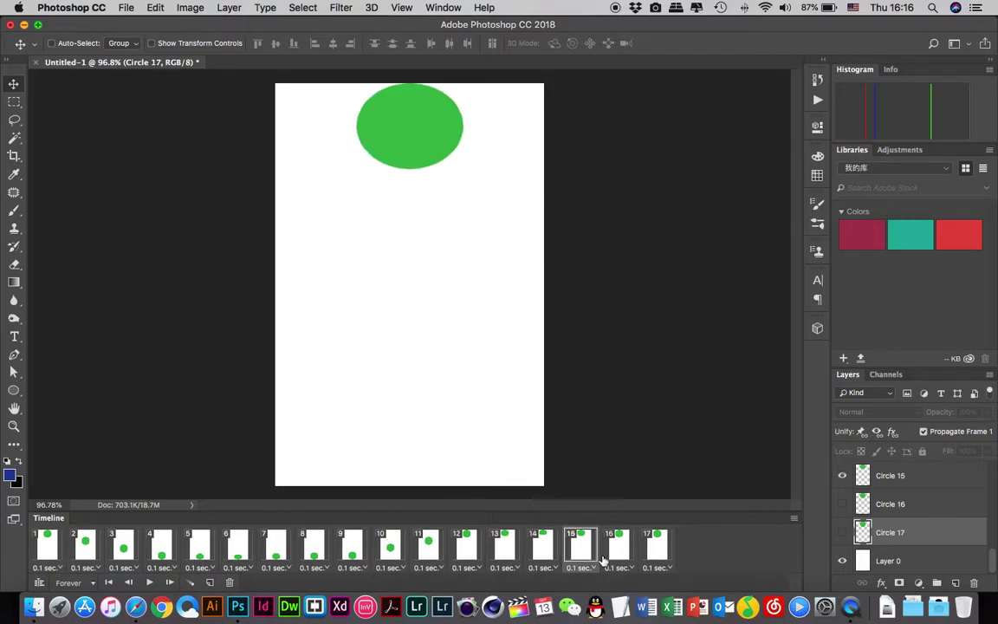
left_click(615, 559)
left_click(655, 559)
Step: Play the finished animation once more, stop it and return to frame 1
key("space")
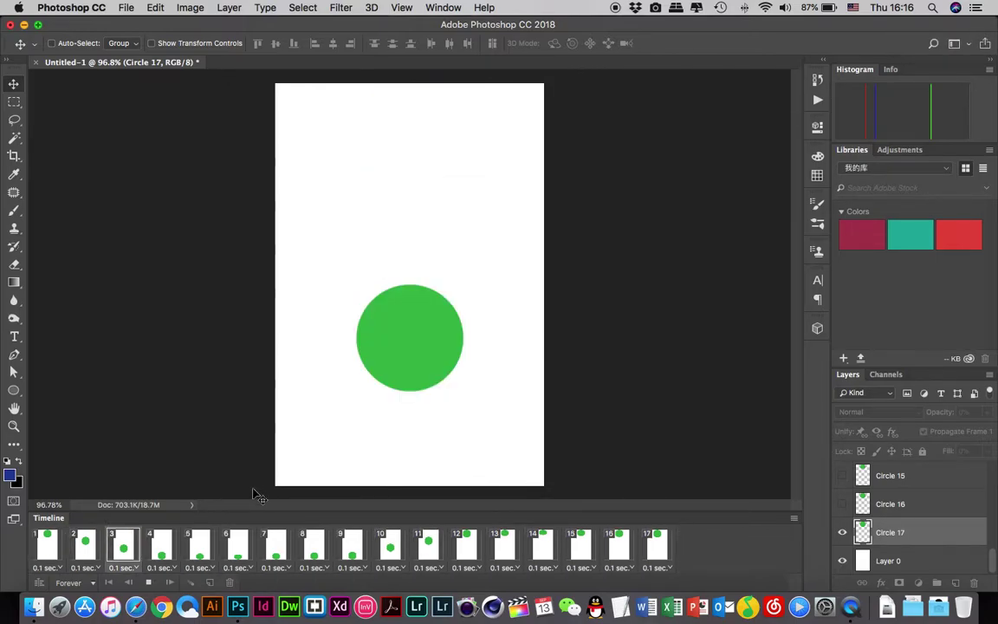
key("space")
left_click(48, 544)
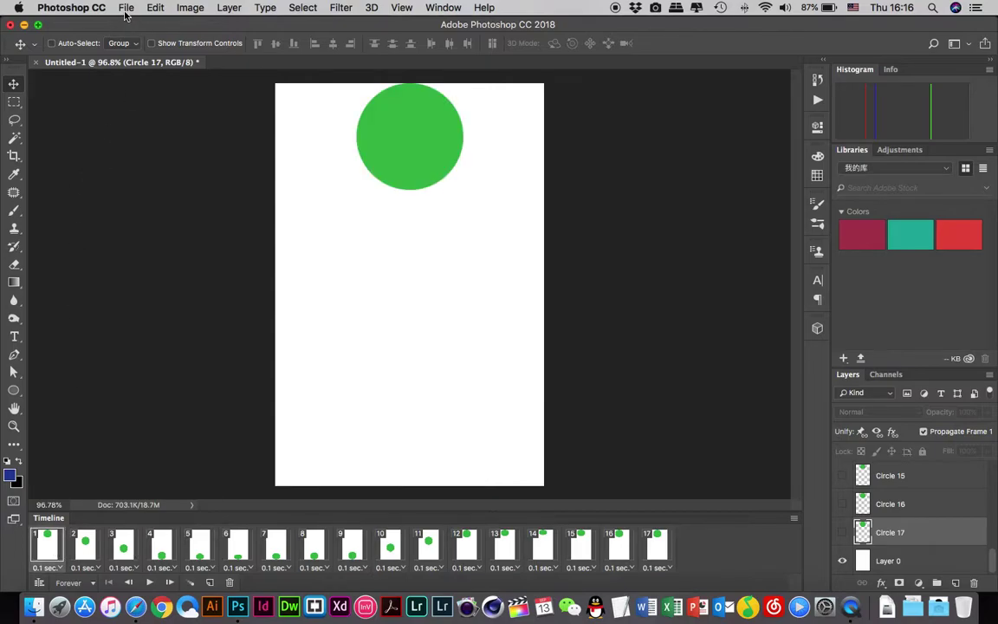
Step: Open the Save for Web (Legacy) export for the animation and choose GIF as the file format
left_click(127, 9)
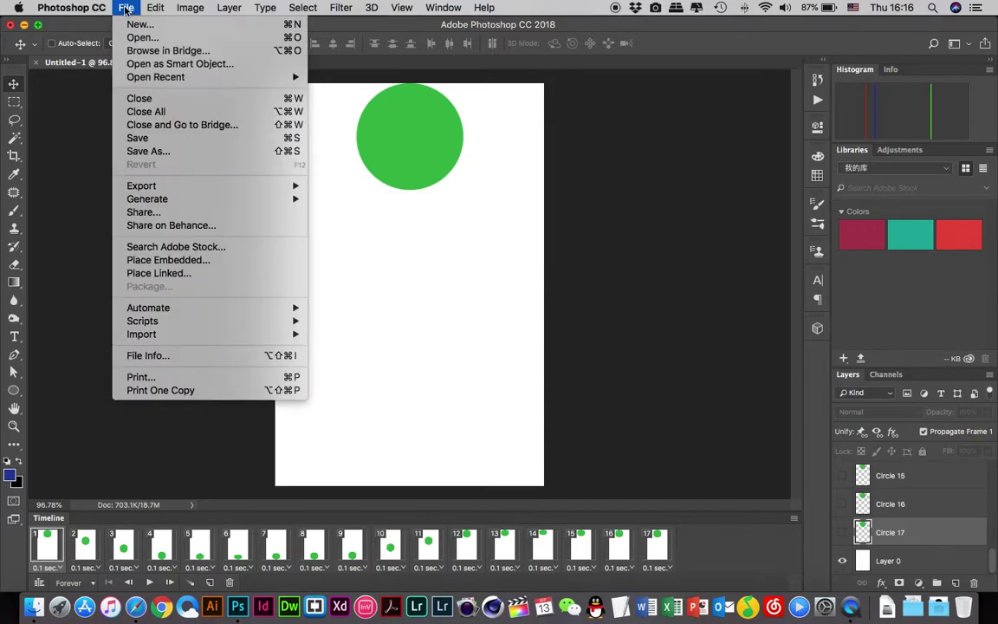
mouse_move(176, 186)
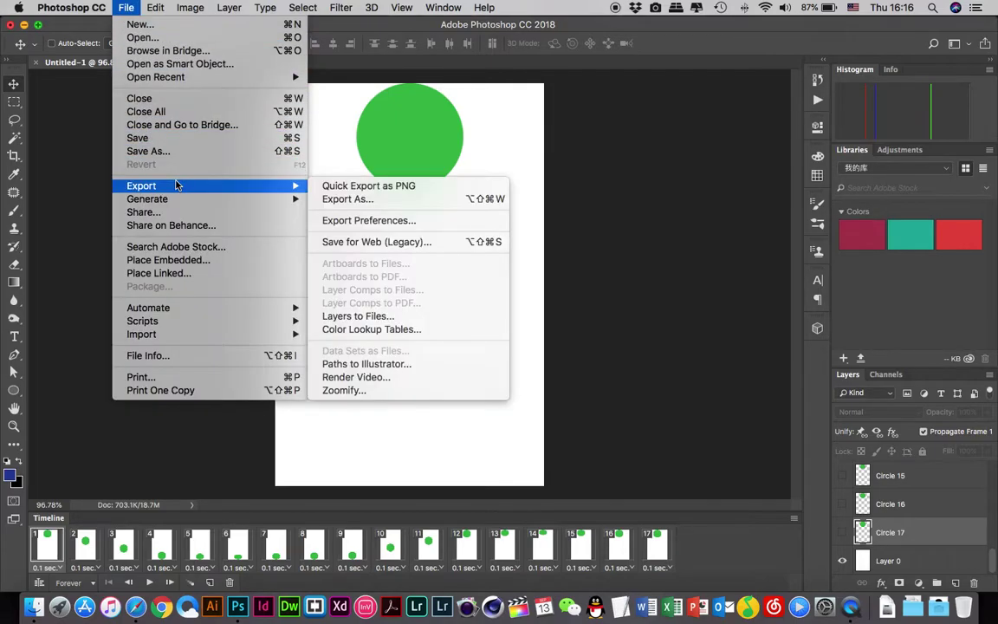
left_click(402, 248)
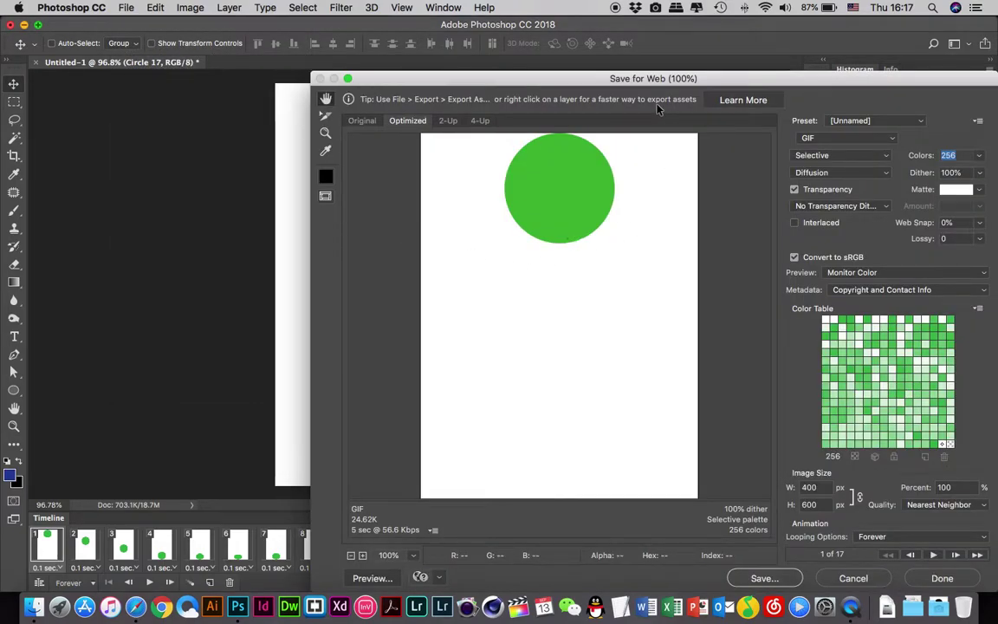
left_click_drag(650, 74, 479, 18)
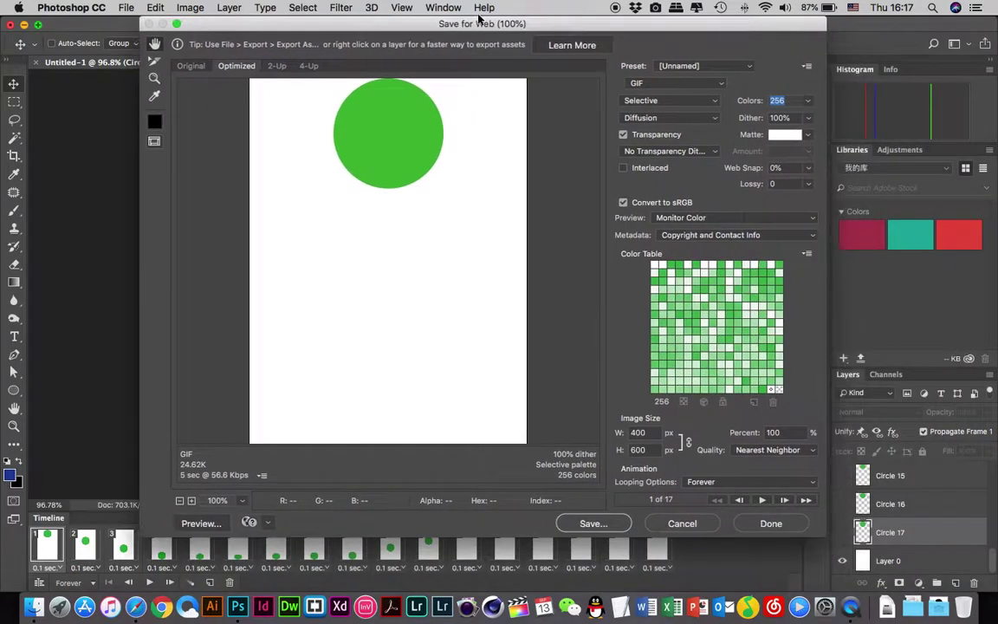
left_click(725, 84)
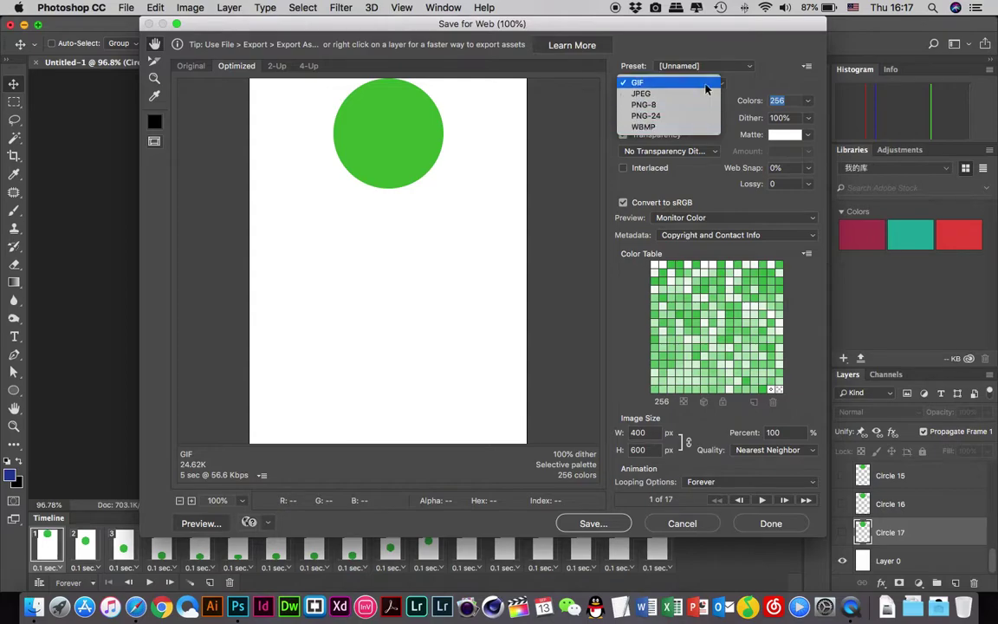
left_click(706, 86)
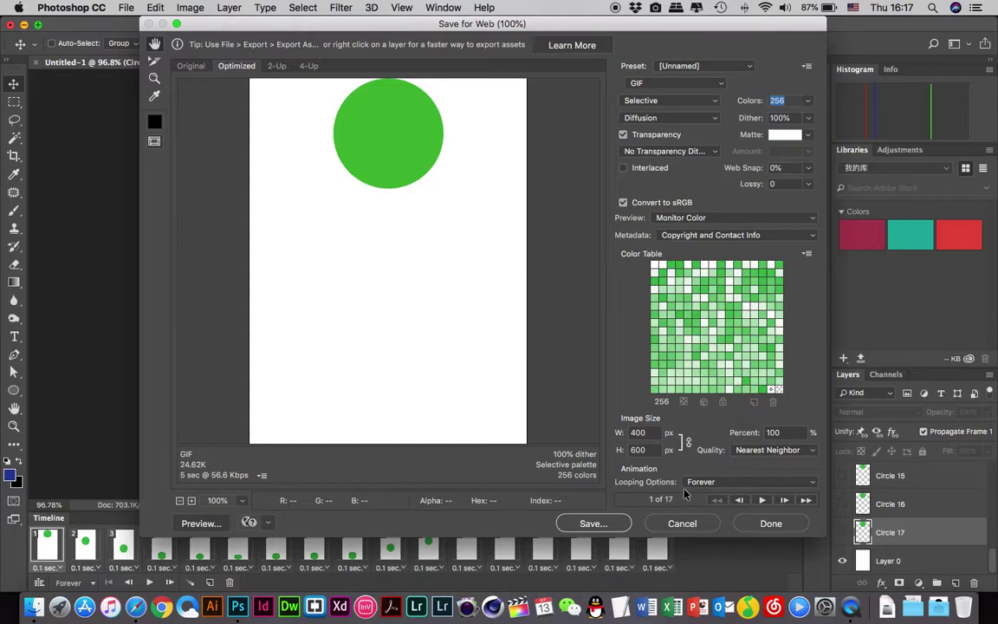
Step: Set the GIF's looping to Forever and try to save it to the Desktop as Bouncing Ball.gif without replacing an existing file
left_click(752, 487)
left_click(752, 483)
left_click(592, 524)
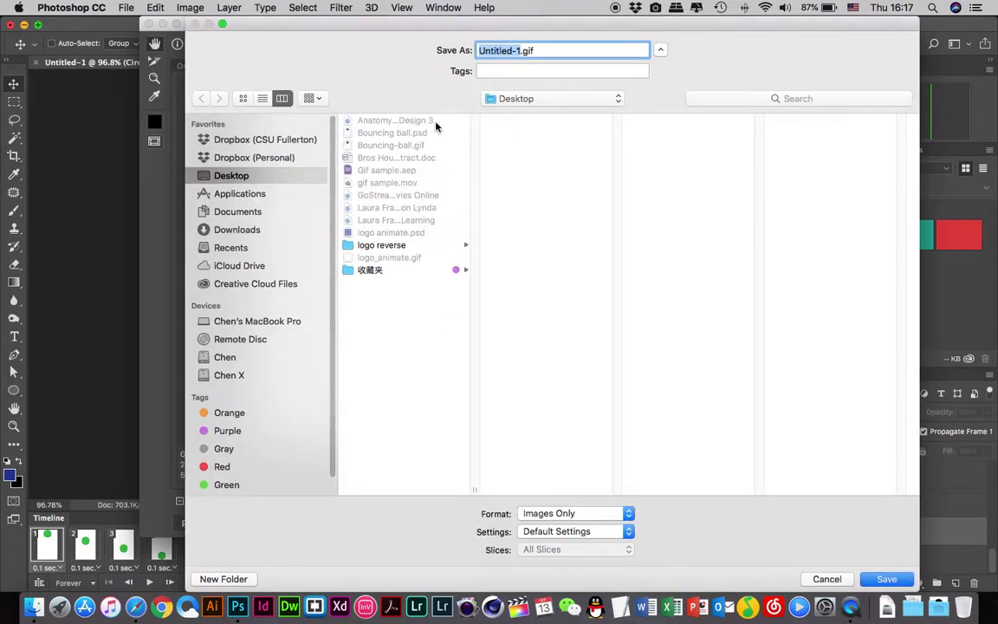
left_click_drag(520, 51, 438, 46)
type("Bouncing Ball")
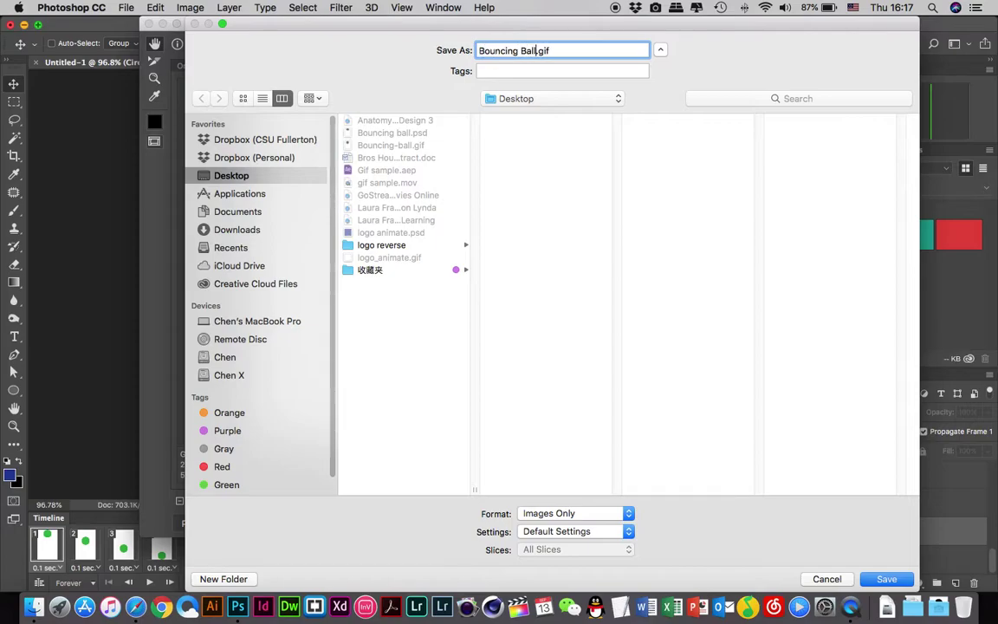
left_click(260, 210)
left_click(263, 177)
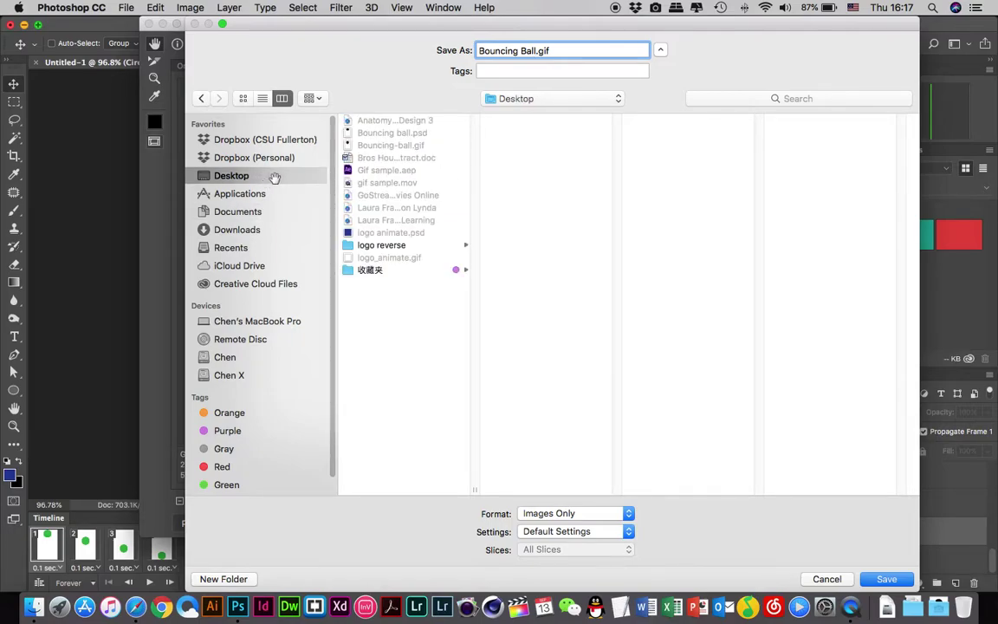
left_click(884, 579)
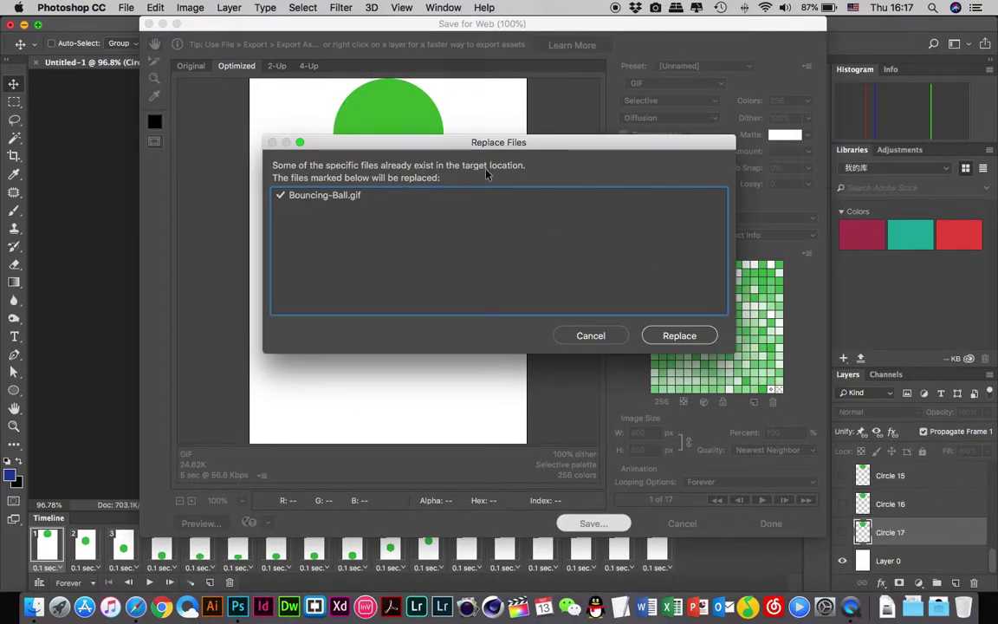
left_click(593, 342)
Step: Save the GIF export to the Desktop under the name Bouncing-Ball-02.gif
left_click(596, 522)
left_click(505, 52)
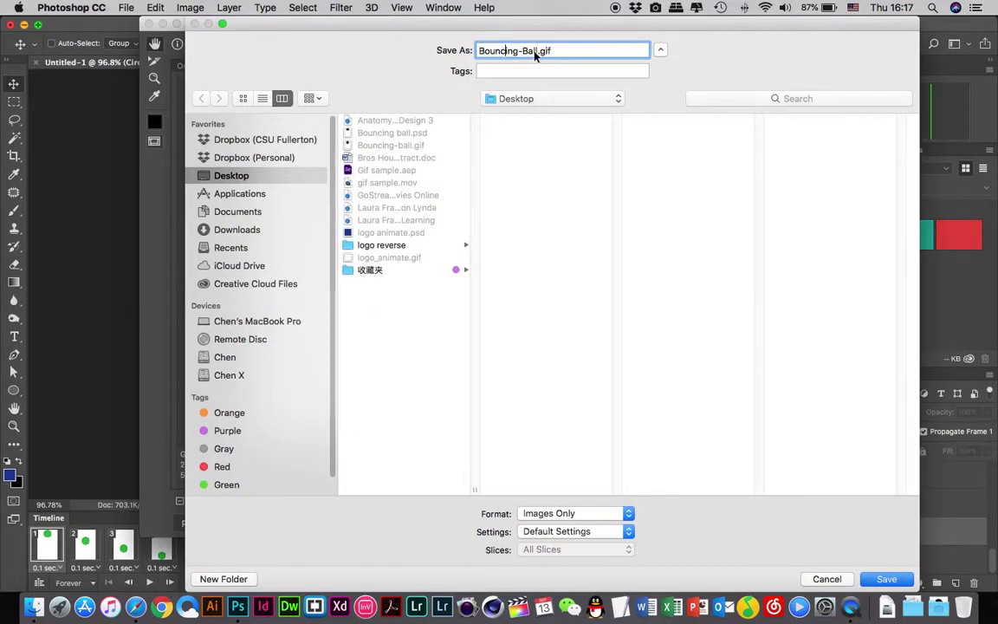
left_click(539, 52)
type("02")
left_click(908, 585)
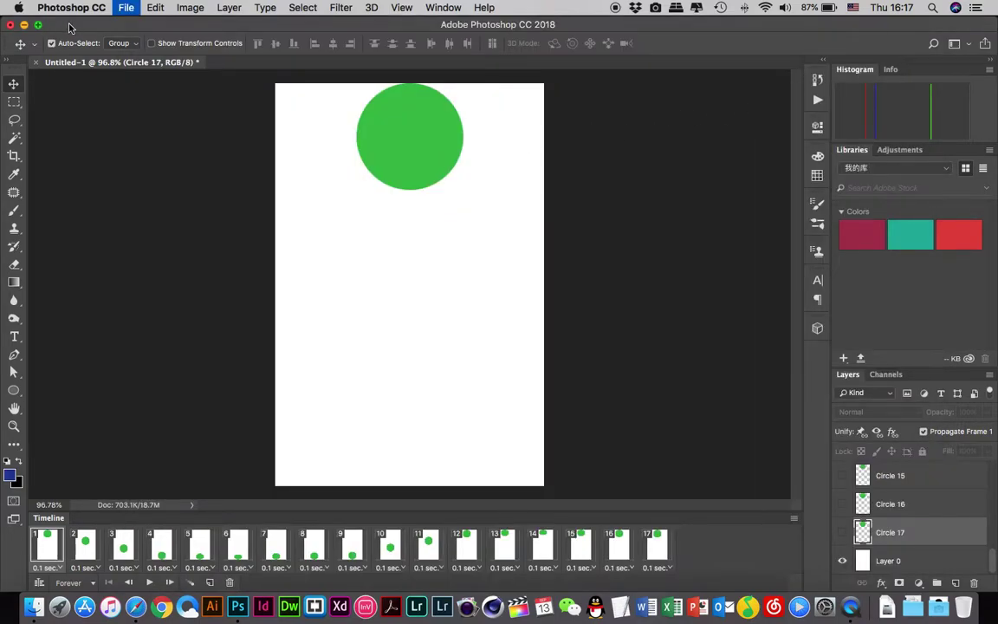
Step: Save the layered document to the Desktop as Boucing ball 02.psd with Maximize Compatibility on
key("super+s")
left_click_drag(262, 26, 295, 17)
left_click(502, 50)
left_click_drag(508, 50, 319, 33)
type("Boucing")
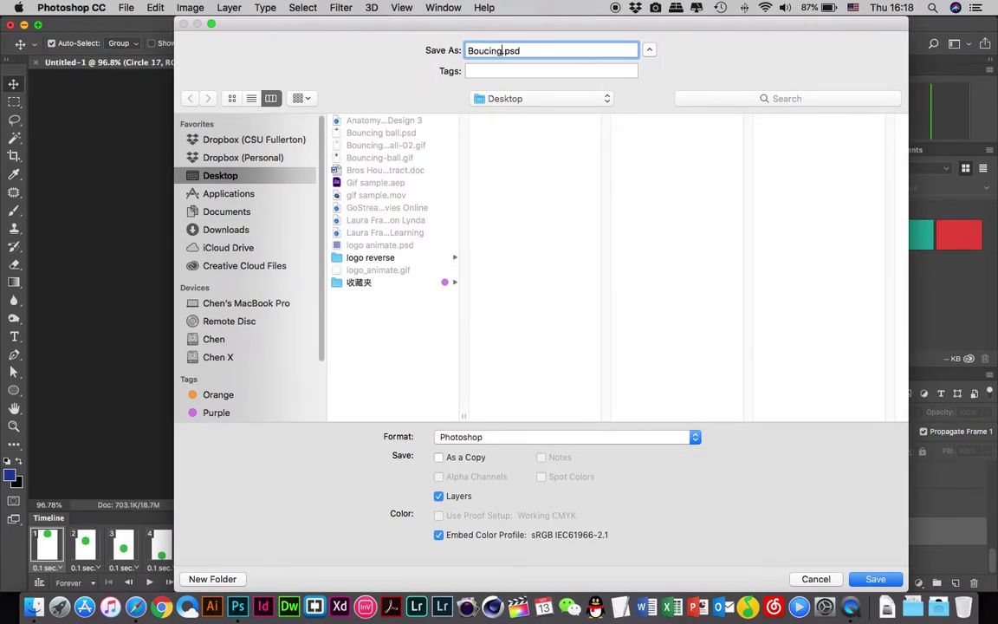
type(" ball 02")
left_click(870, 579)
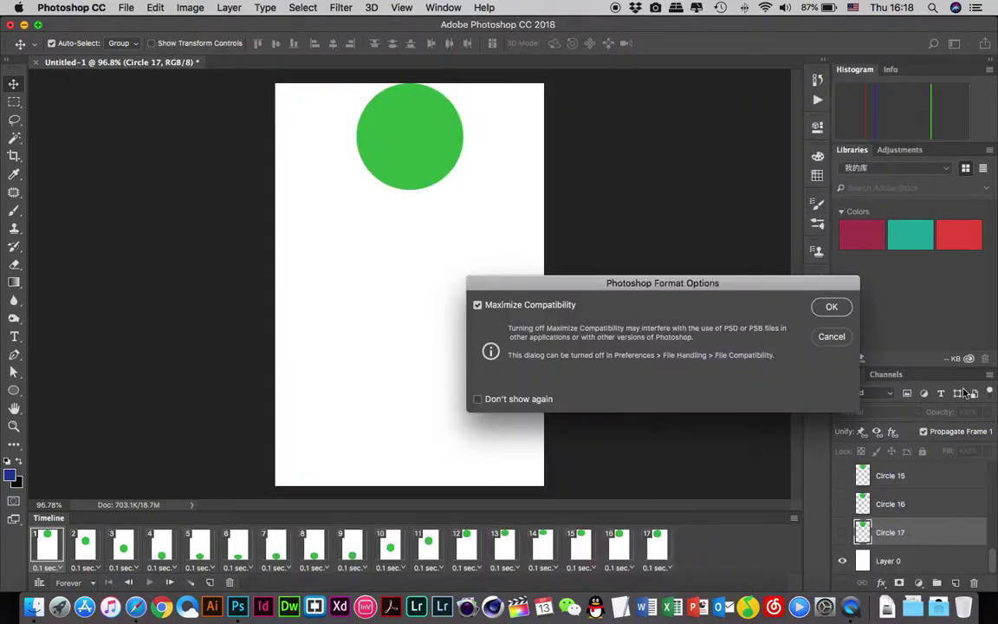
left_click(842, 309)
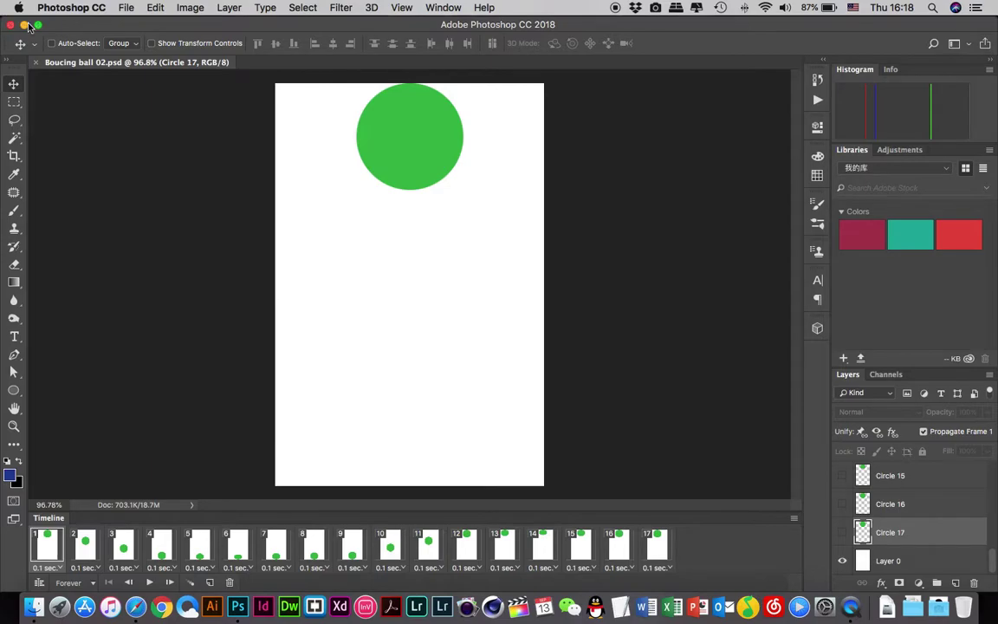
Step: Switch to the Finder desktop and place Boucing ball 02.psd beside Bouncing-Ball-02.gif
left_click(24, 25)
left_click(795, 381)
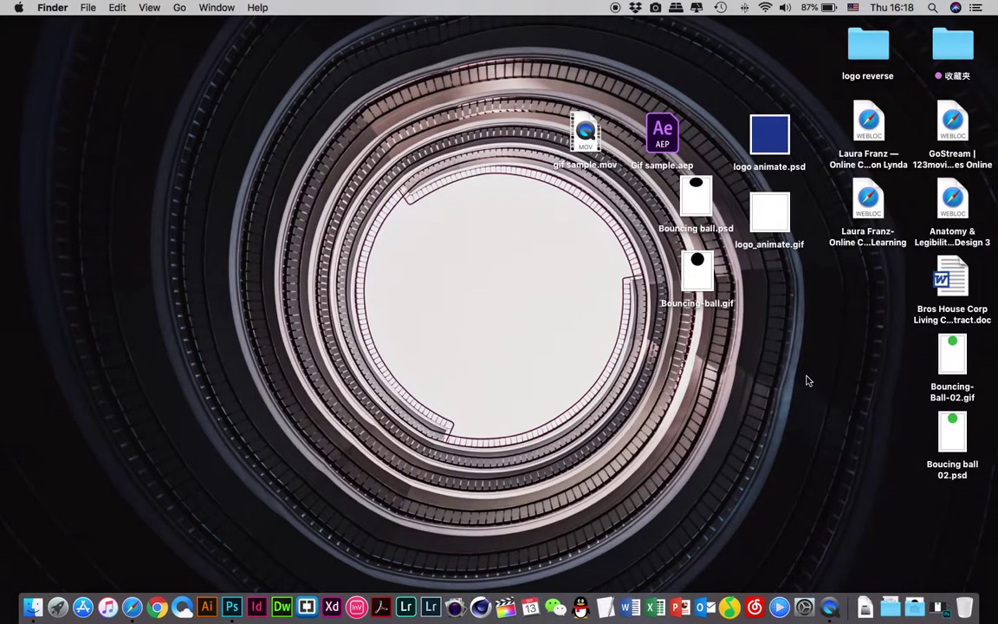
left_click_drag(952, 433, 881, 368)
left_click(957, 367)
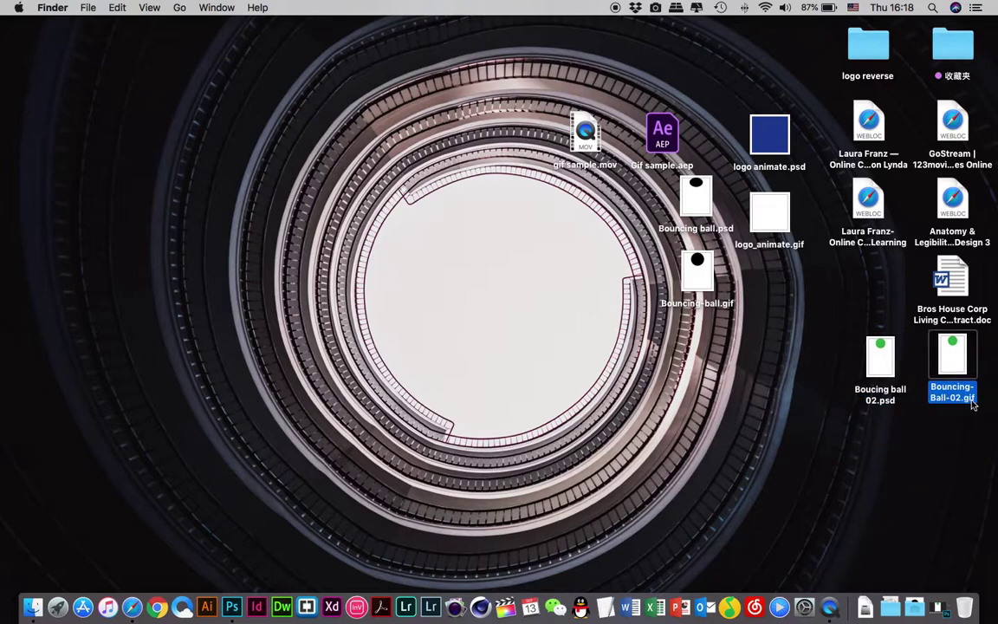
left_click(952, 433)
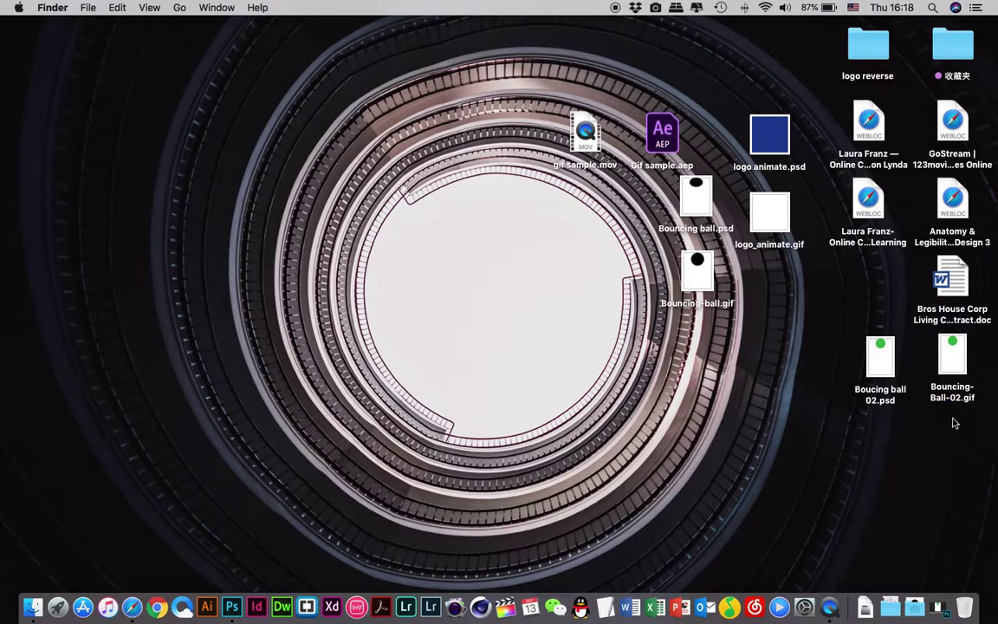
Step: Play Bouncing-Ball-02.gif from the desktop in Quick Look, and close the preview
left_click(959, 358)
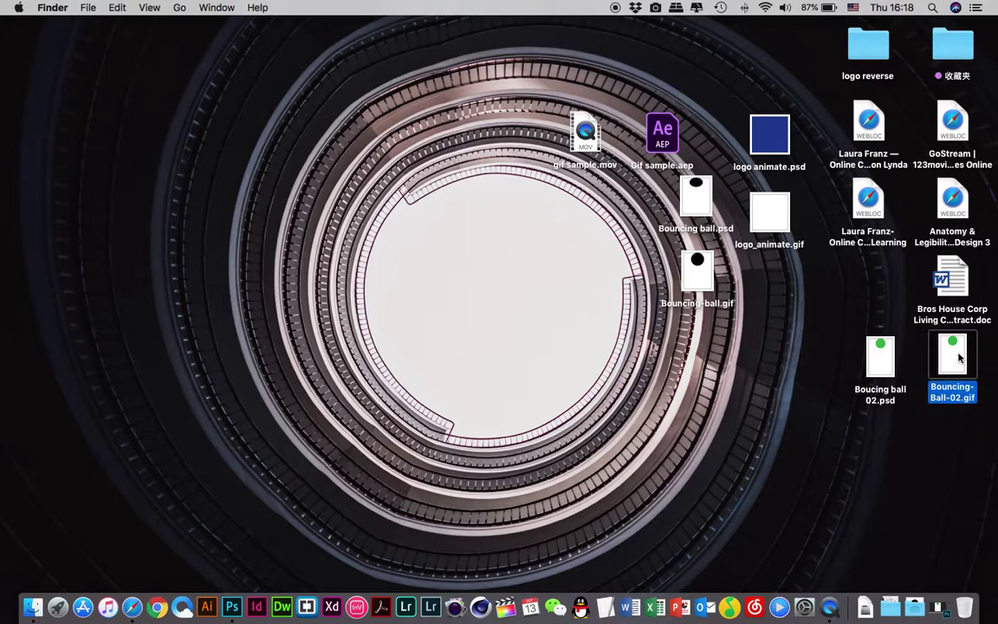
key("space")
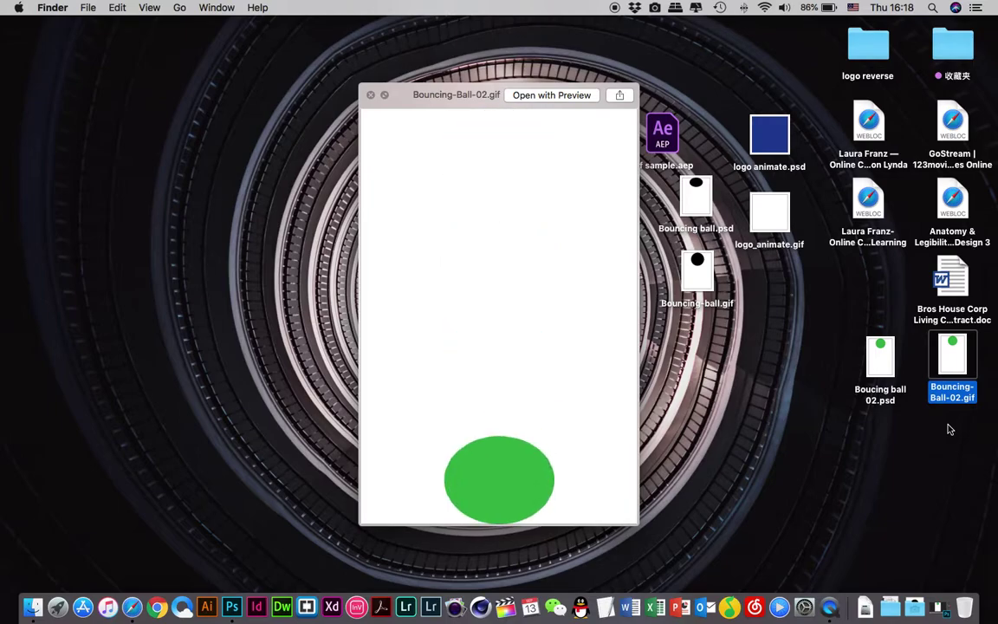
left_click(370, 94)
left_click(994, 461)
Step: Open Bouncing-Ball-02.gif in Preview, enlarge the window, look through the frame thumbnails to the last ones and close it
double_click(951, 355)
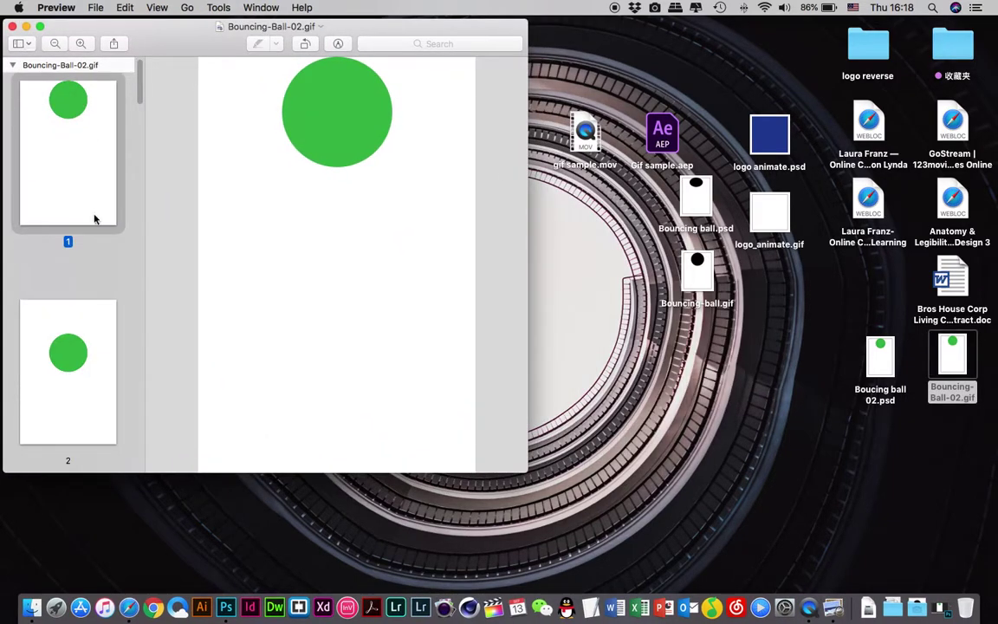
scroll(115, 239, "down", 5)
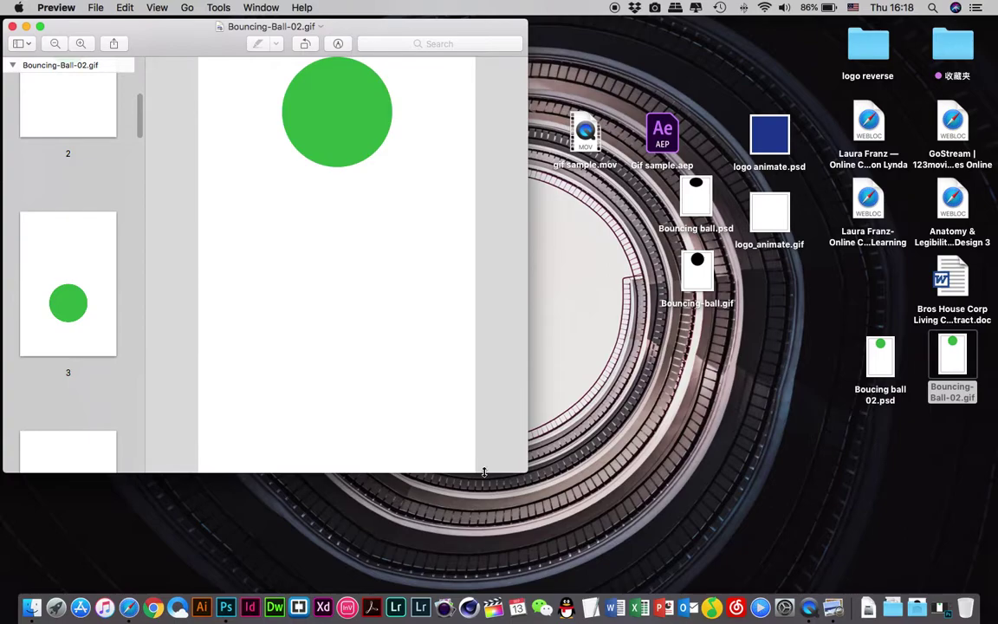
left_click_drag(529, 474, 673, 585)
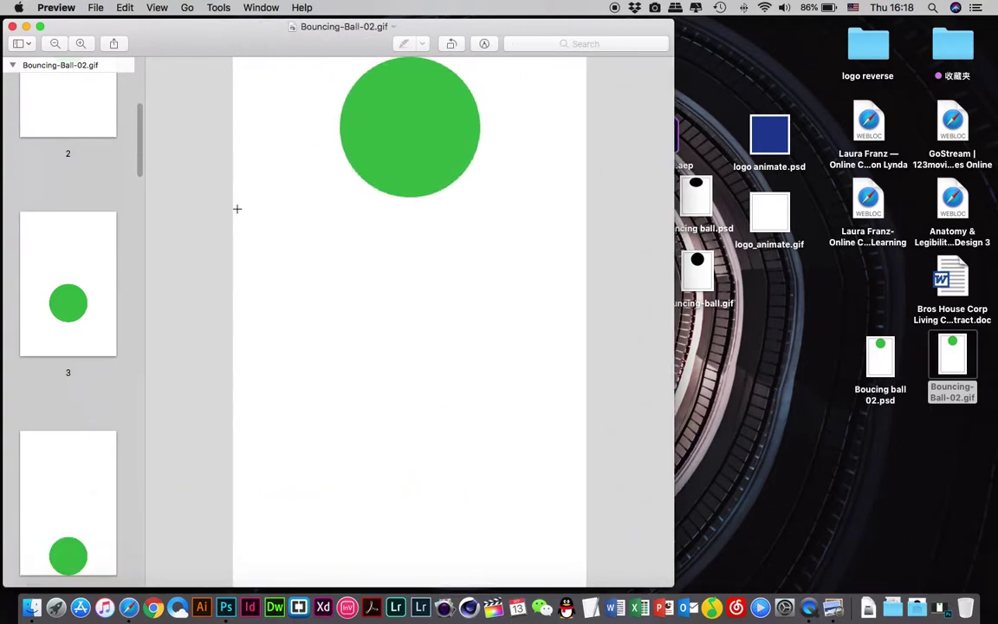
left_click_drag(149, 131, 147, 523)
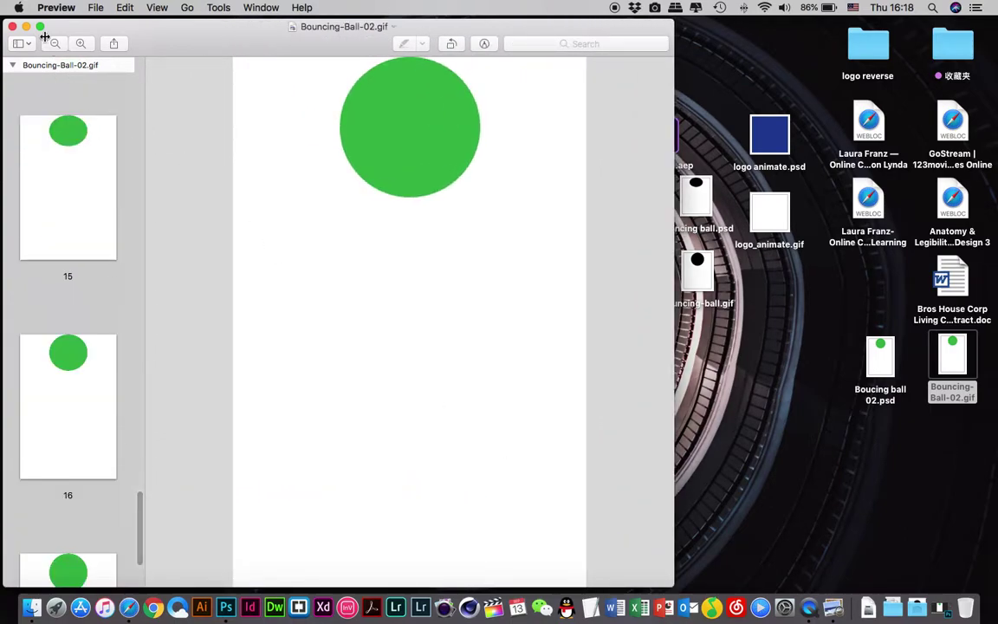
left_click(14, 26)
Step: Play Bouncing-Ball-02.gif in Quick Look once more to check the looping bounce
left_click(959, 442)
left_click(953, 372)
key("space")
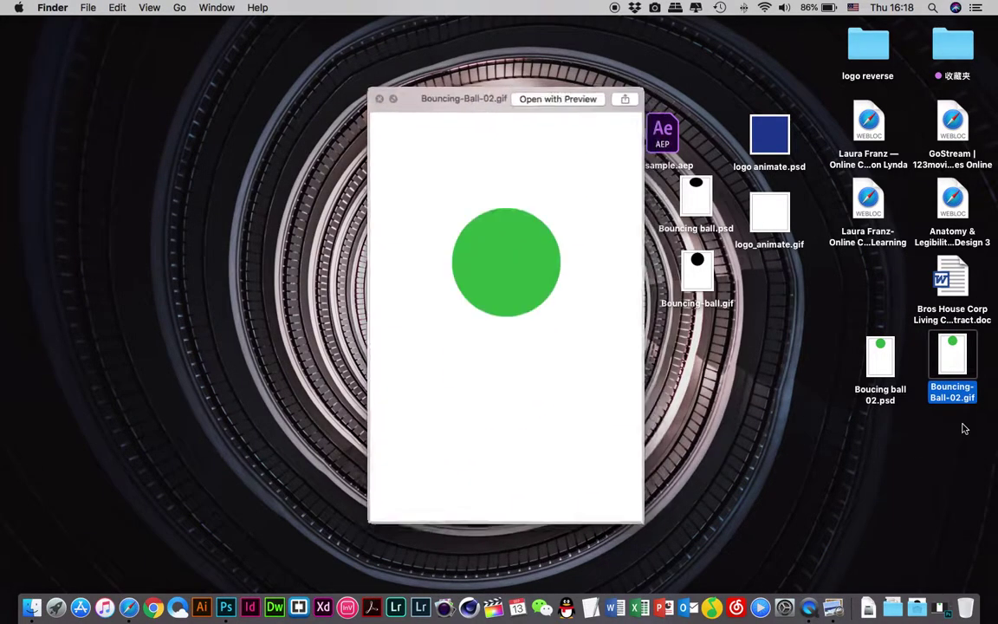